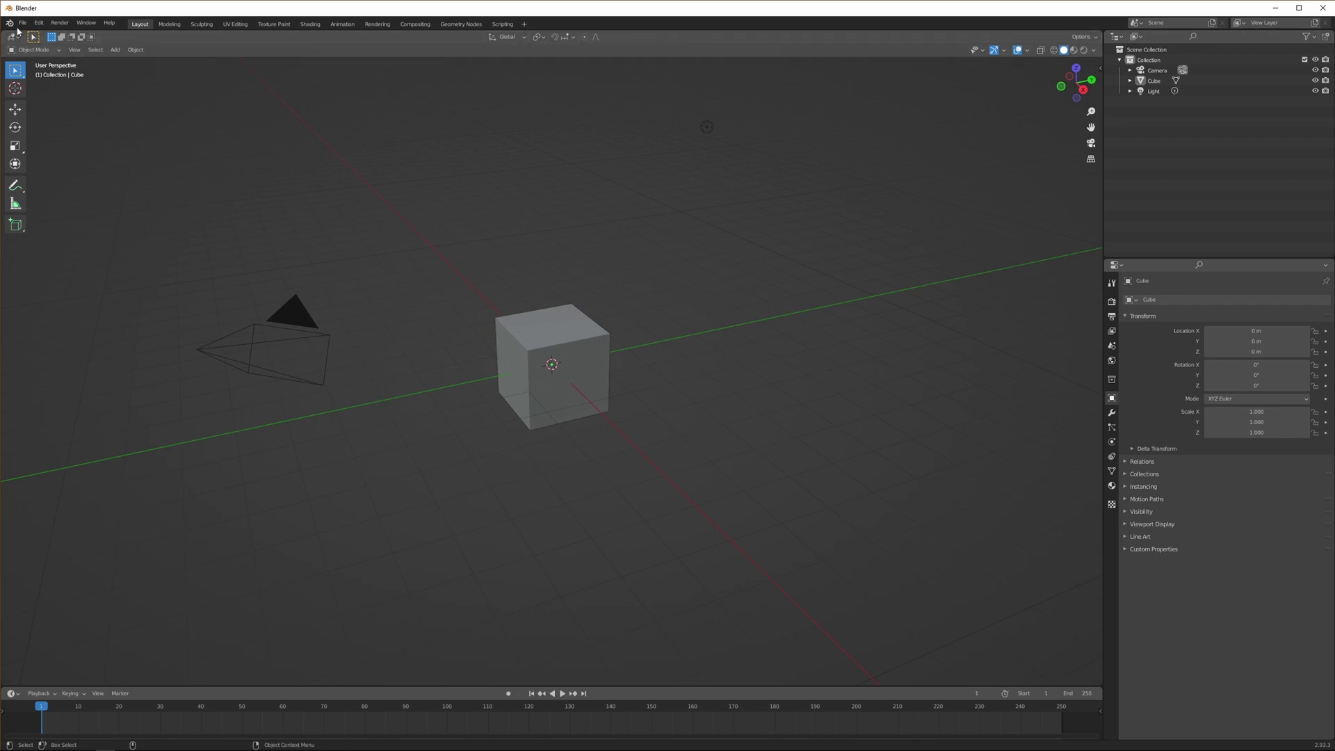
Step: Delete the default Cube and the Light, leaving only the Camera in the collection
left_click(556, 376)
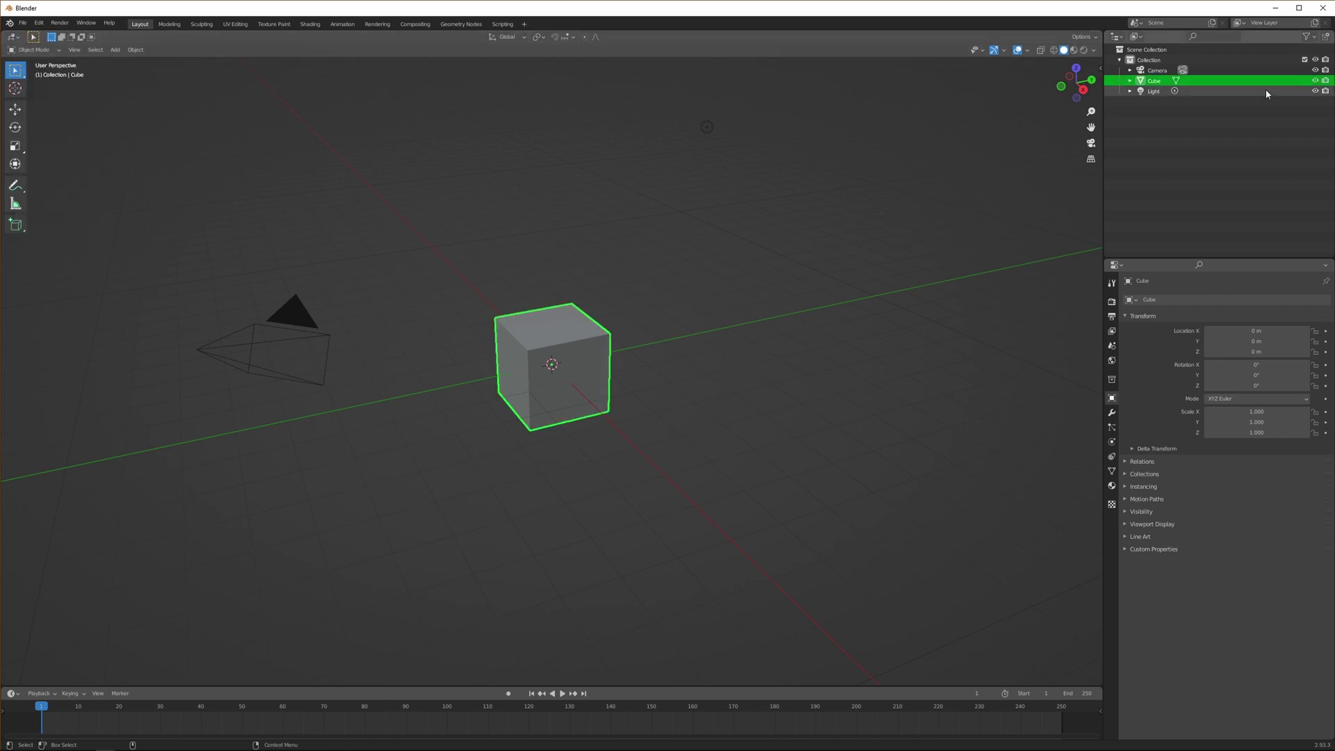
left_click(1168, 80, "ctrl")
left_click(1168, 81)
key("Delete")
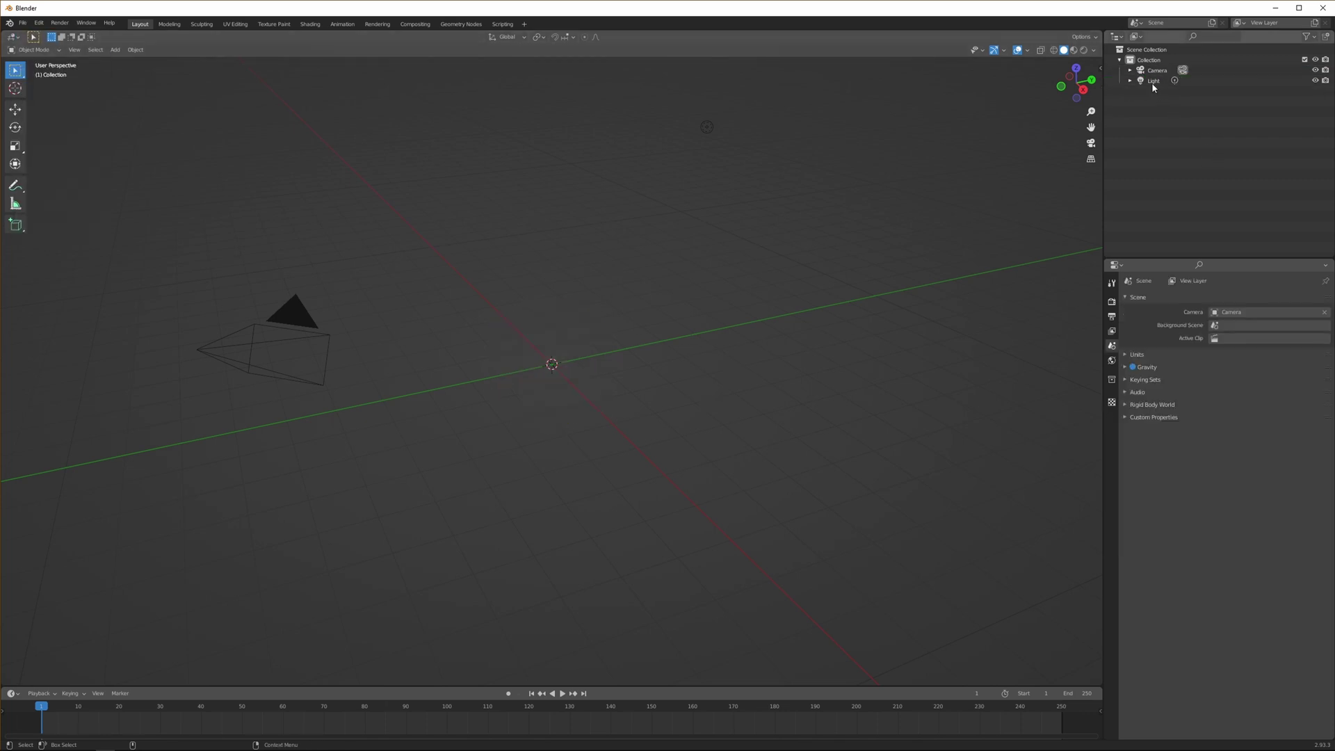
left_click(1174, 80)
key("Delete")
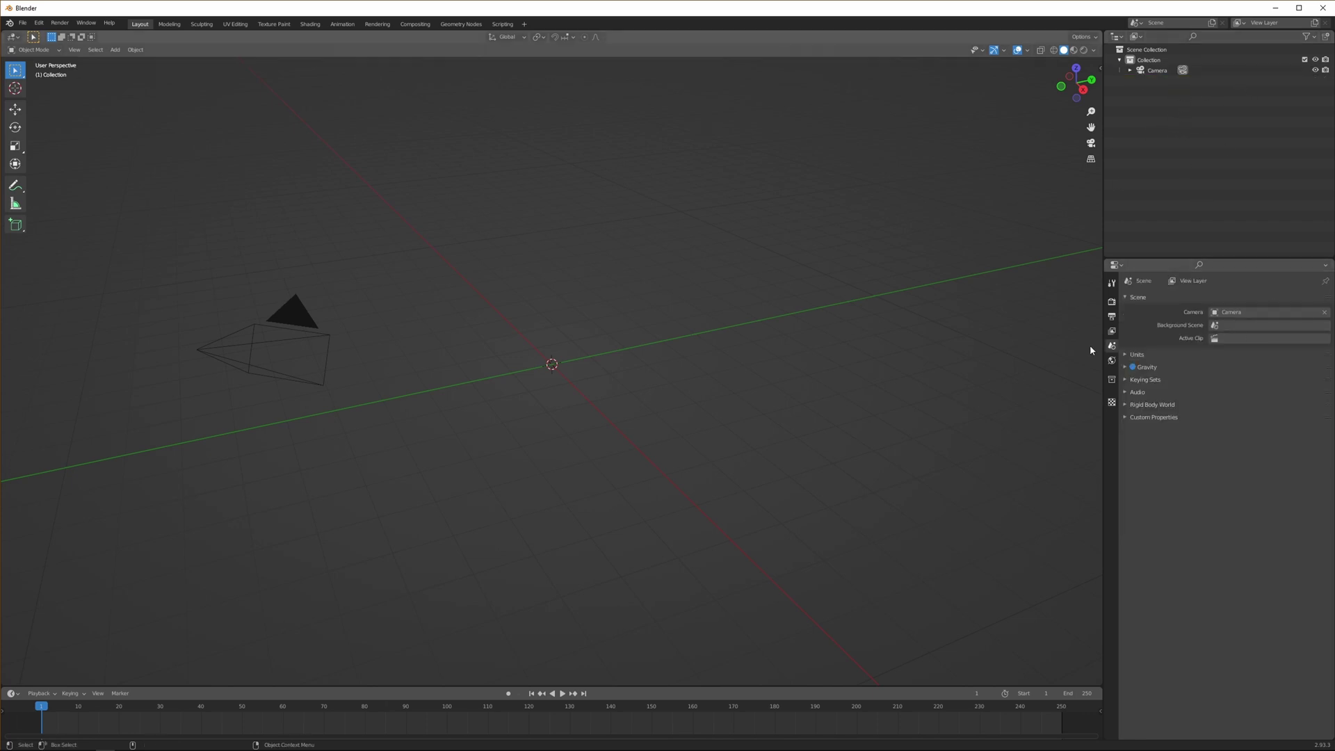
Step: Add an empty Background Images slot in the Camera's data properties and browse for its image
left_click(1160, 70)
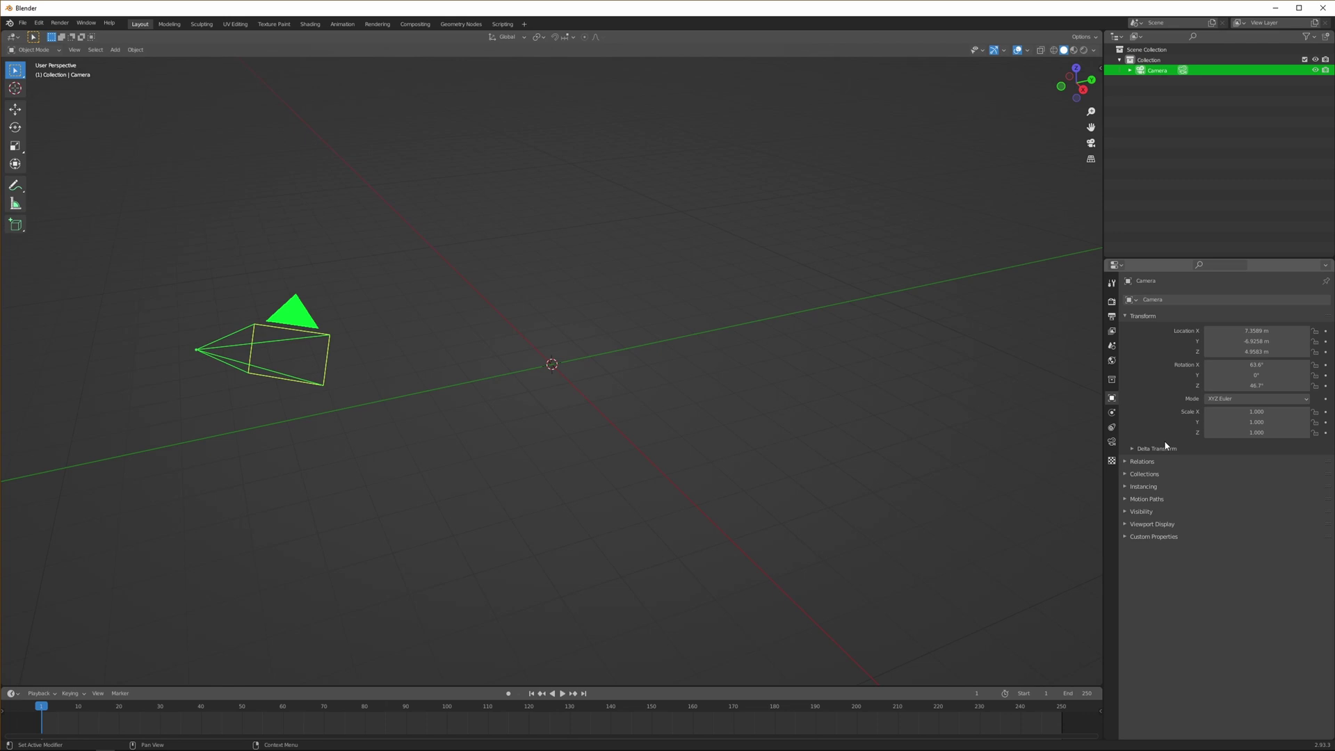
left_click(1111, 442)
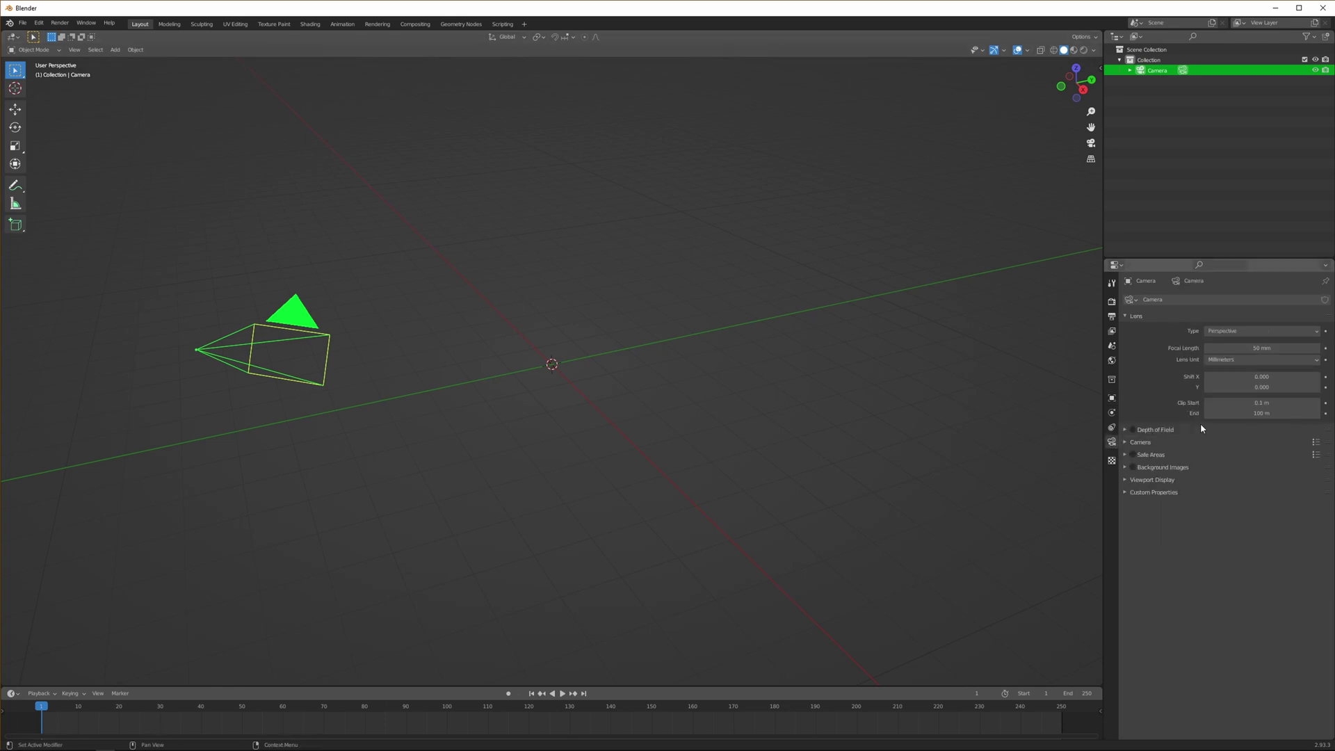
left_click(1135, 468)
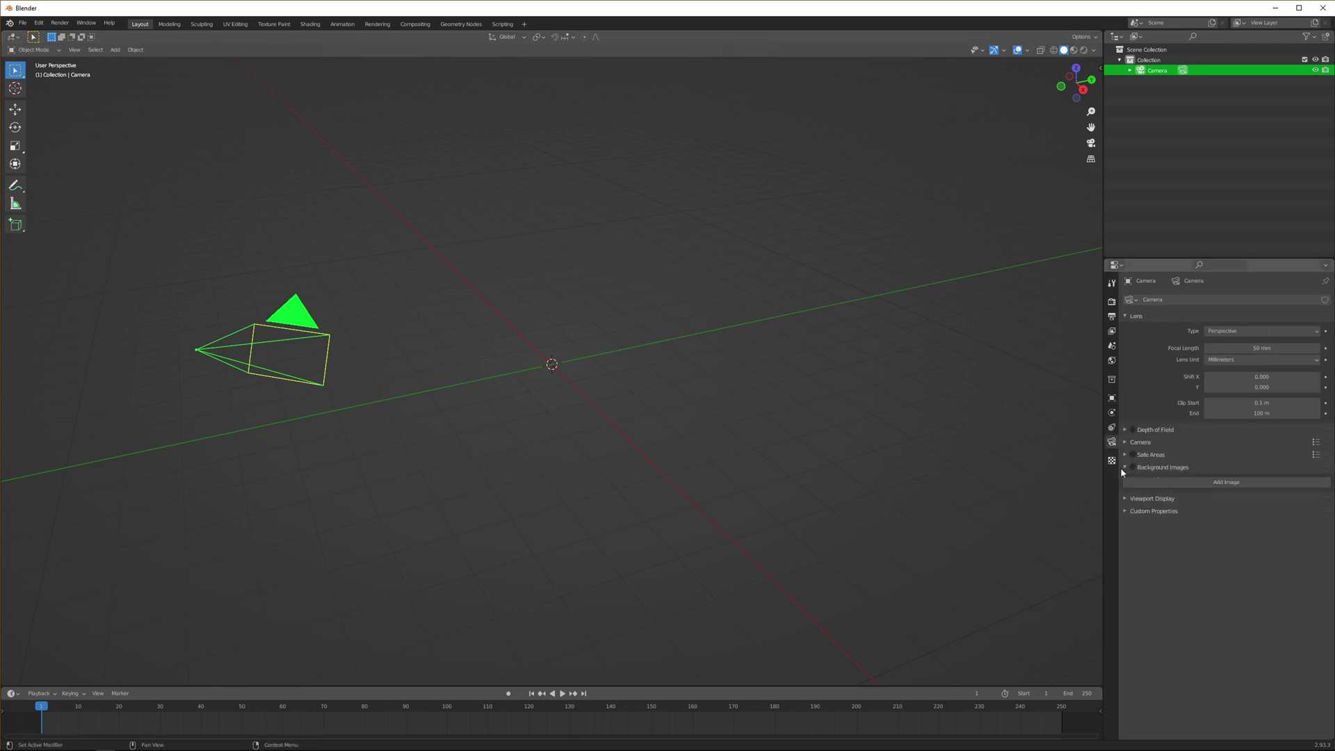
left_click(1216, 484)
left_click(1251, 527)
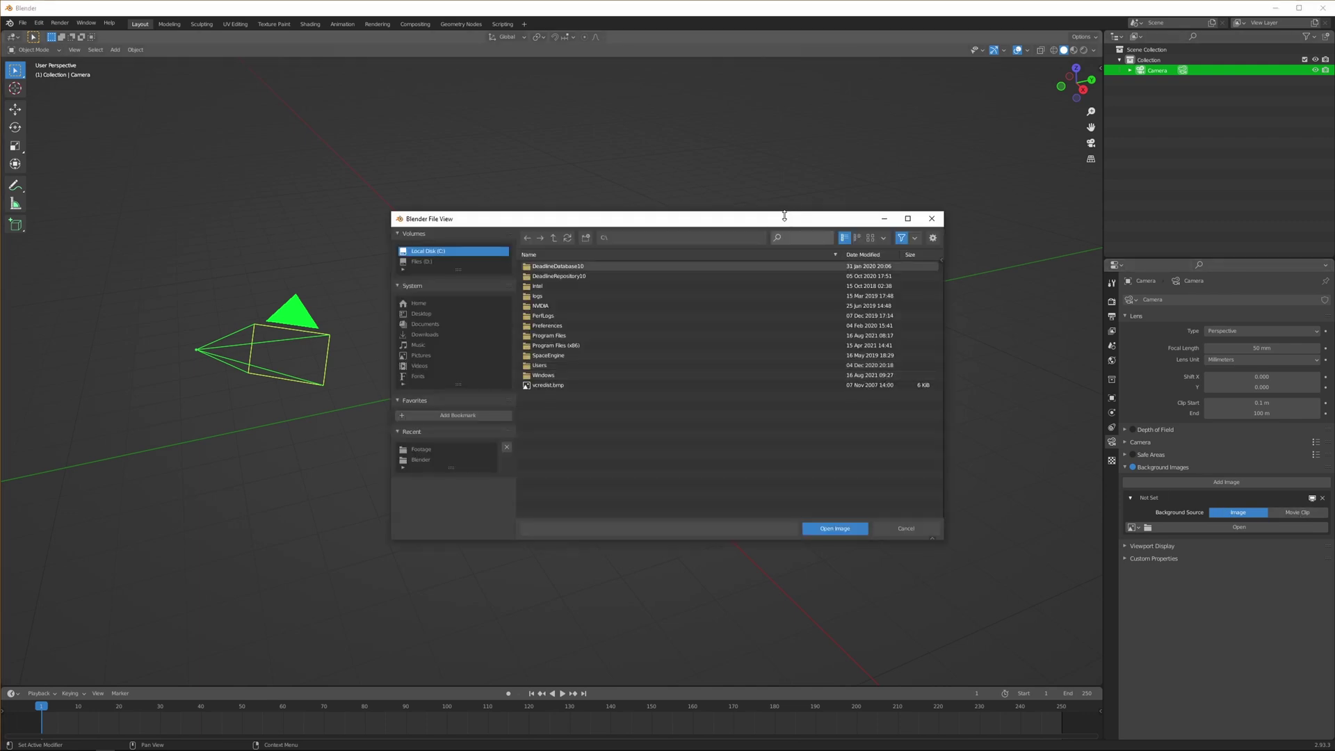
left_click_drag(737, 220, 711, 194)
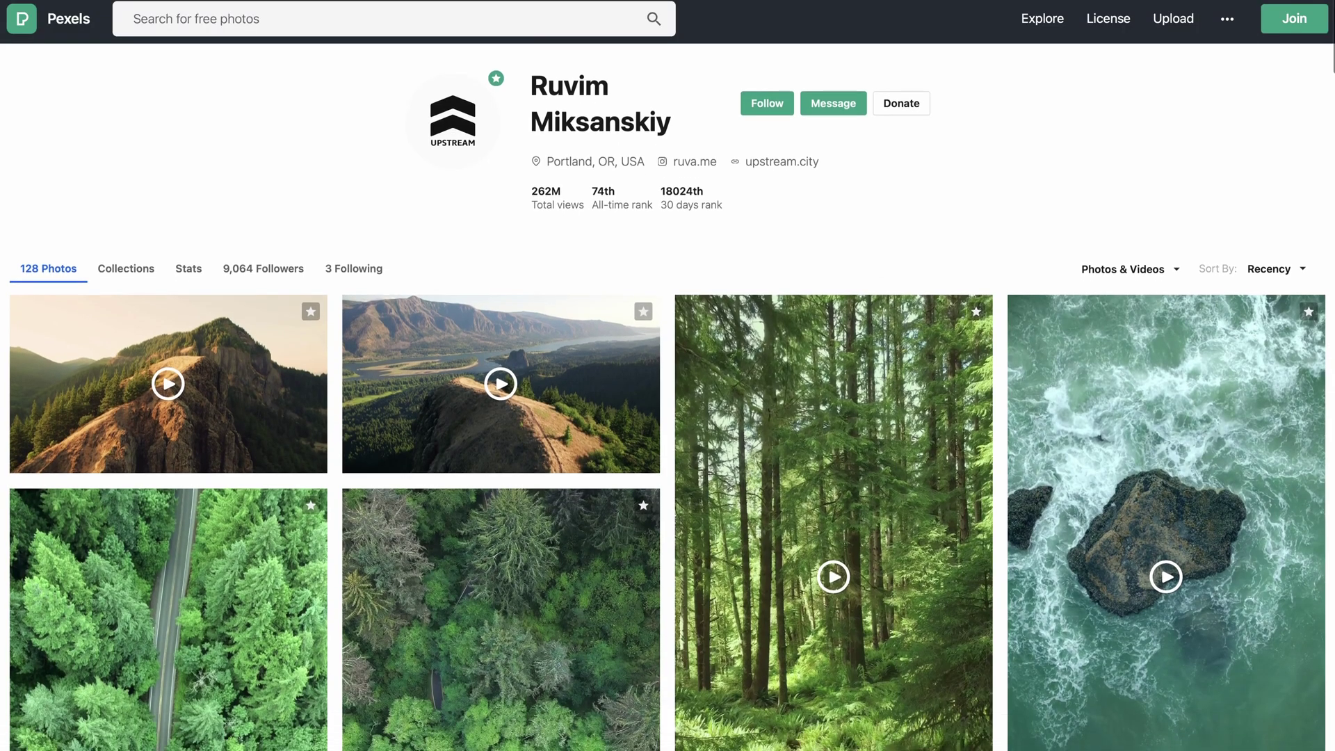
Step: Scroll the Pexels video grid and preview the beach clip of a small wave on sand
scroll(668, 397, "down", 10)
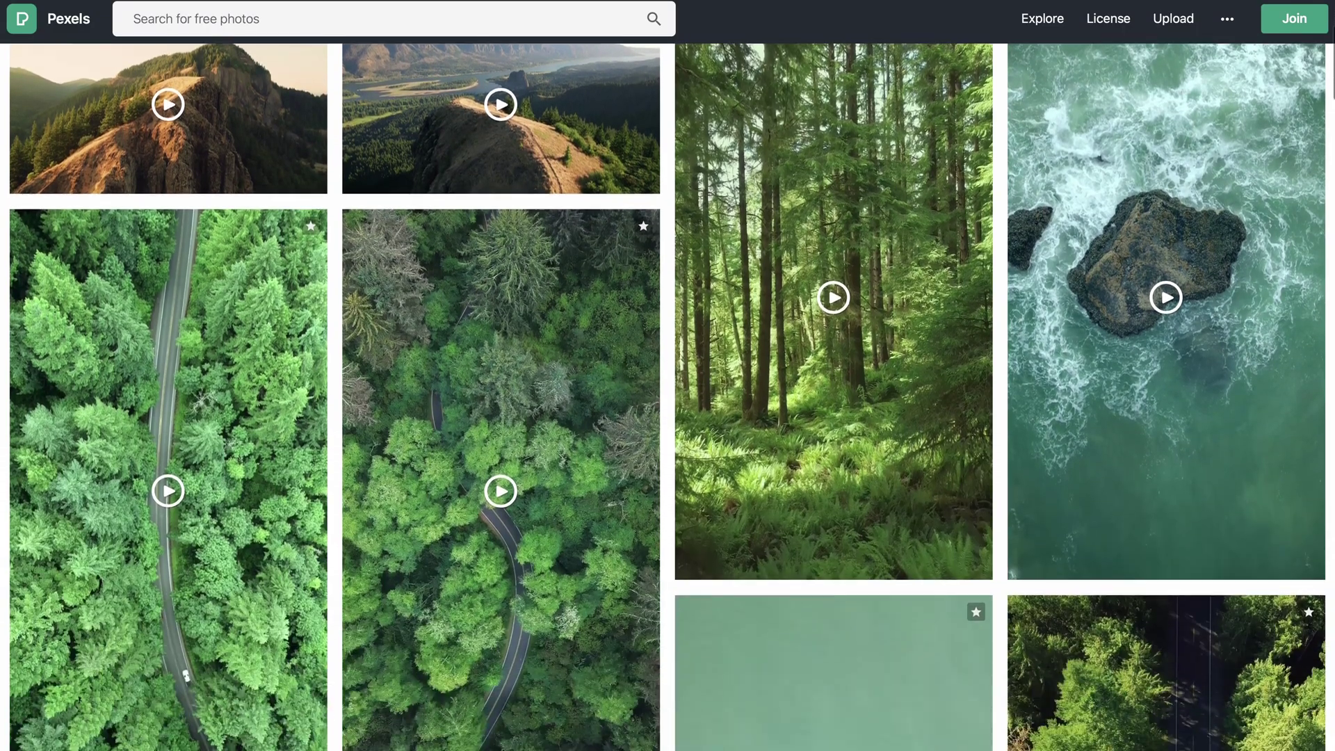
scroll(668, 396, "down", 12)
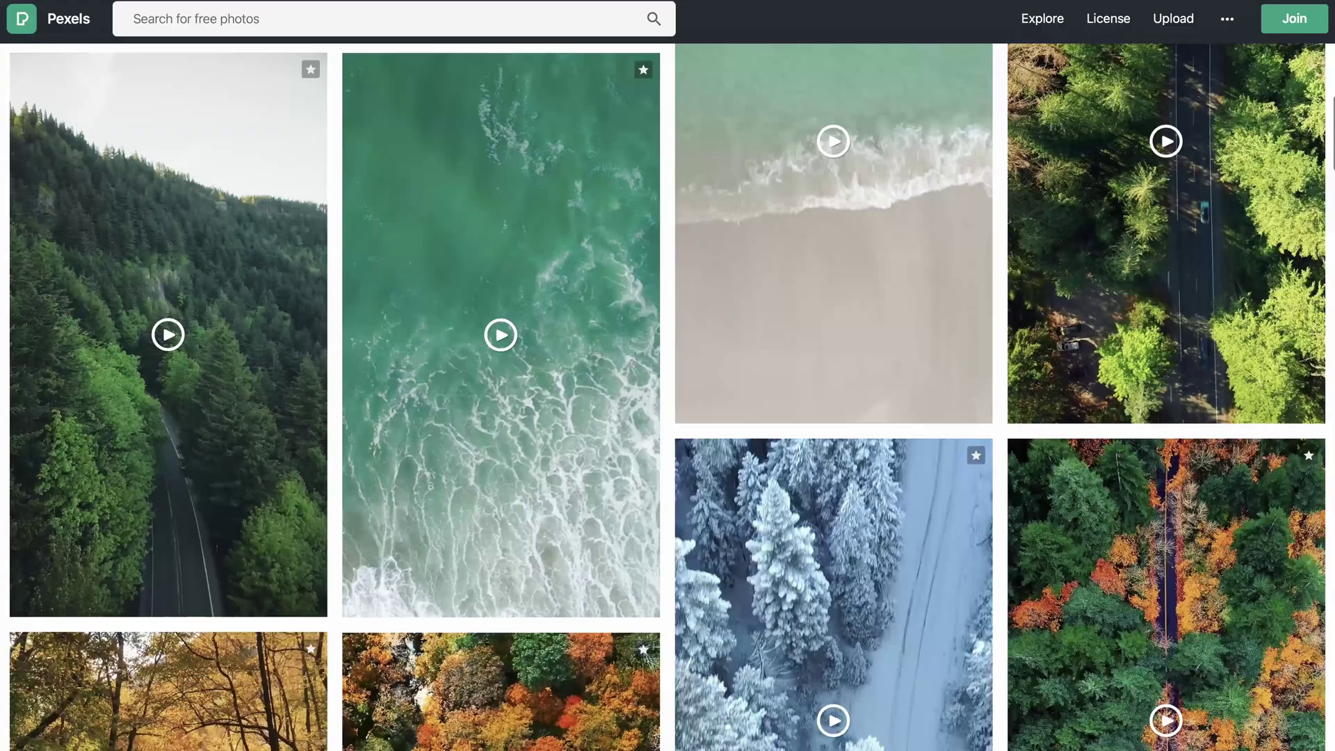
scroll(667, 396, "down", 10)
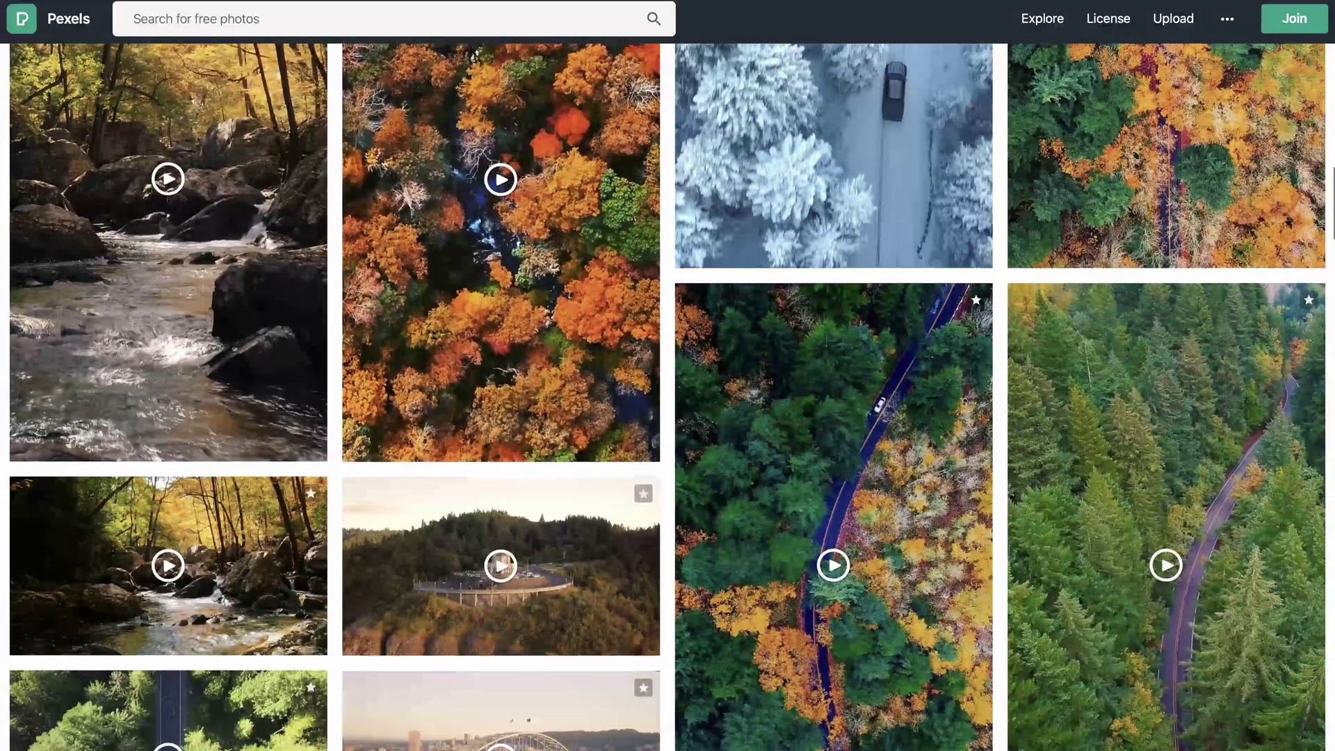
scroll(668, 396, "down", 13)
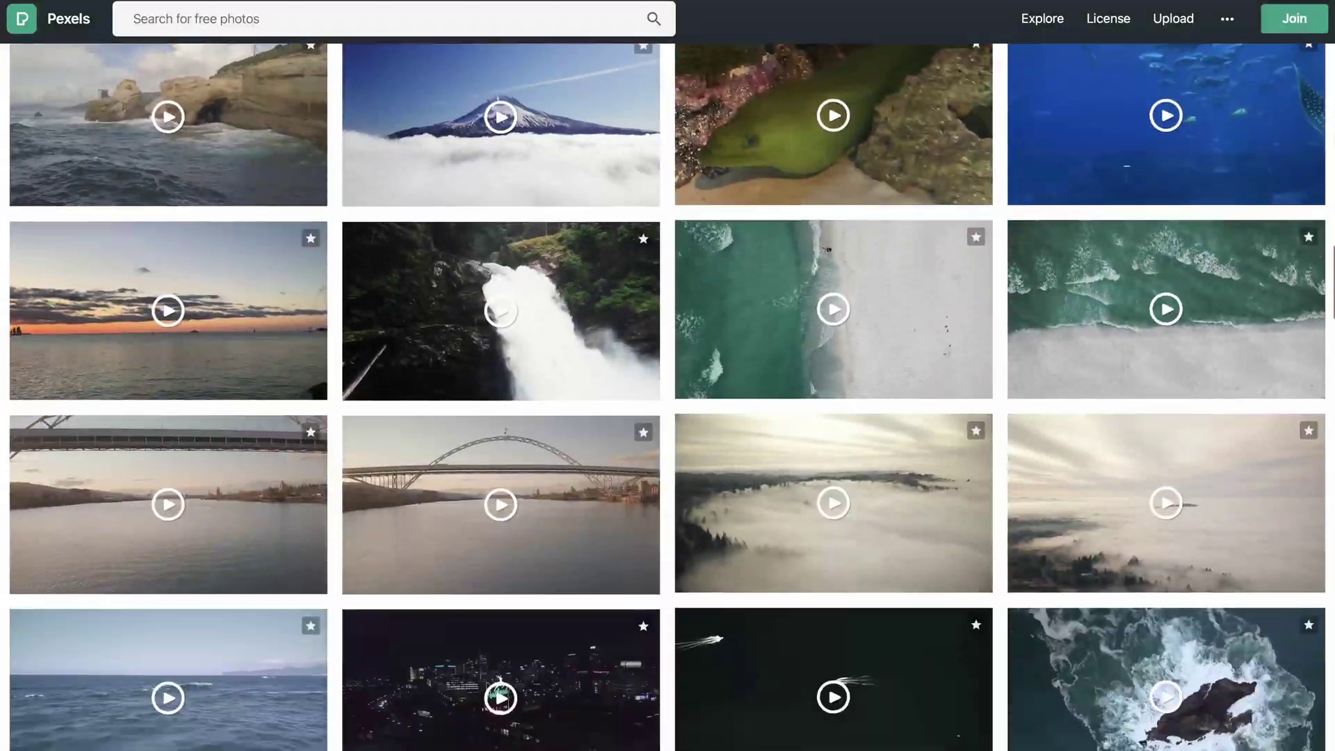
scroll(668, 397, "down", 10)
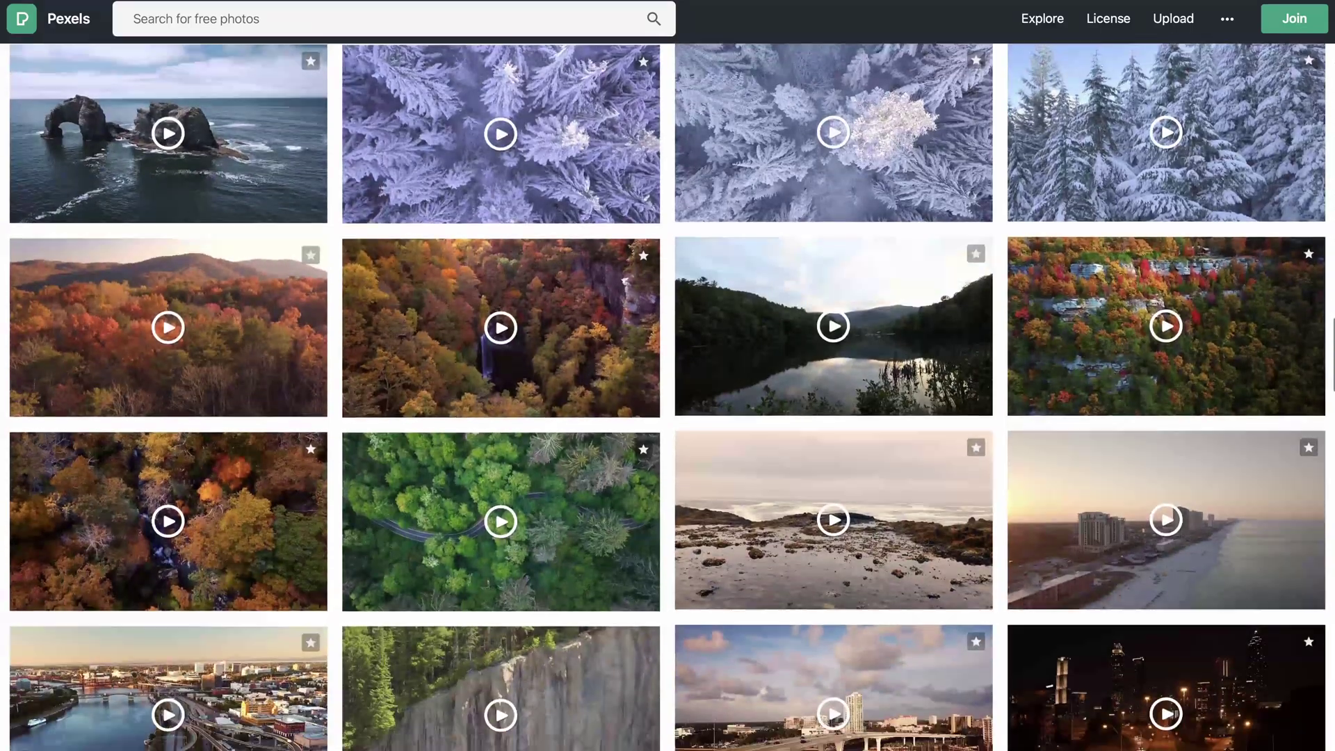
scroll(667, 396, "down", 3)
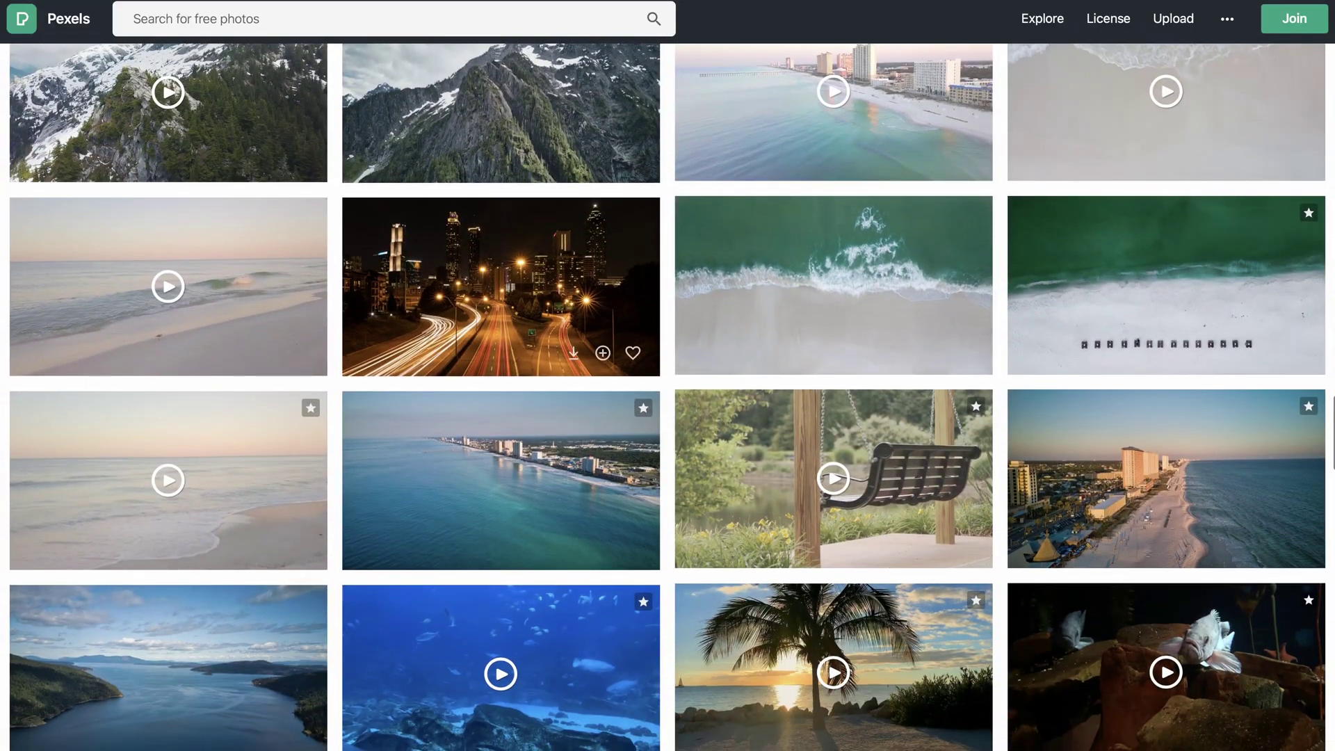
left_click(209, 299)
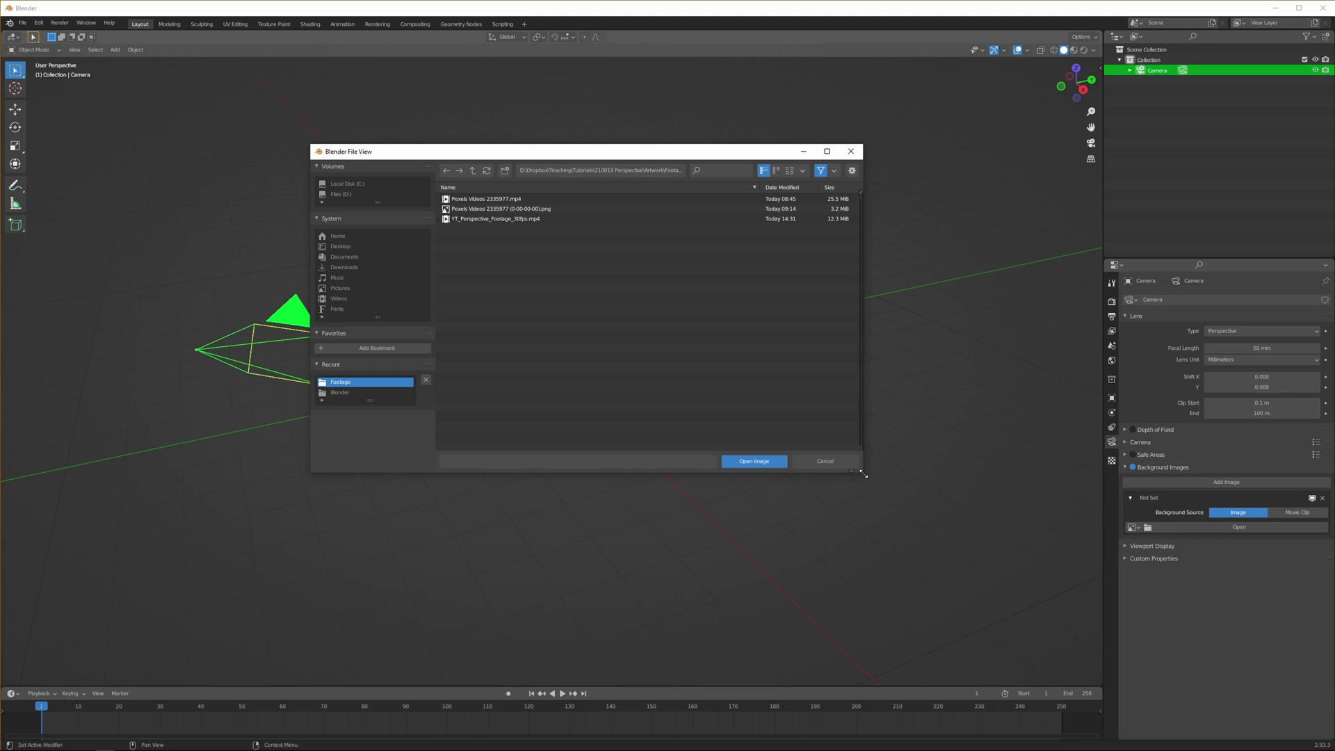
Step: Enlarge the file browser and load the Pexels clip's PNG frame from the Footage folder
left_click_drag(860, 473, 1033, 543)
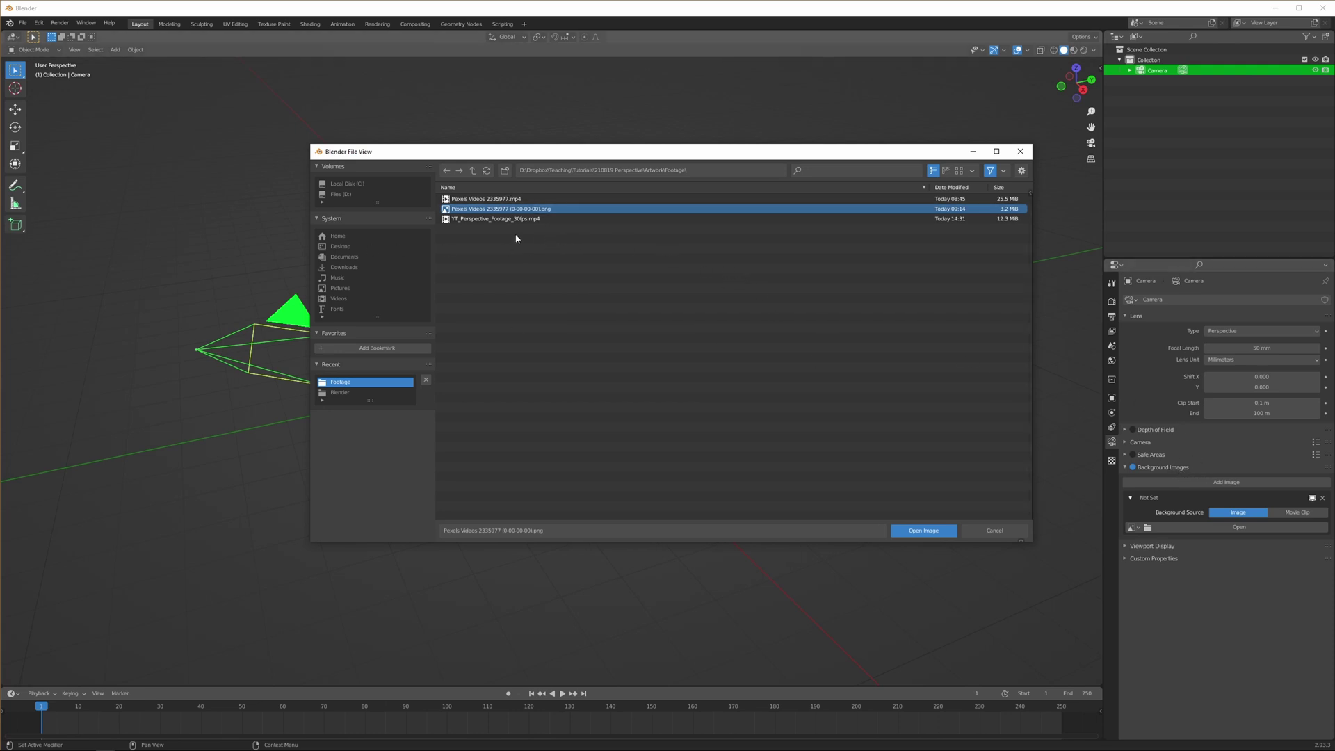
left_click(926, 531)
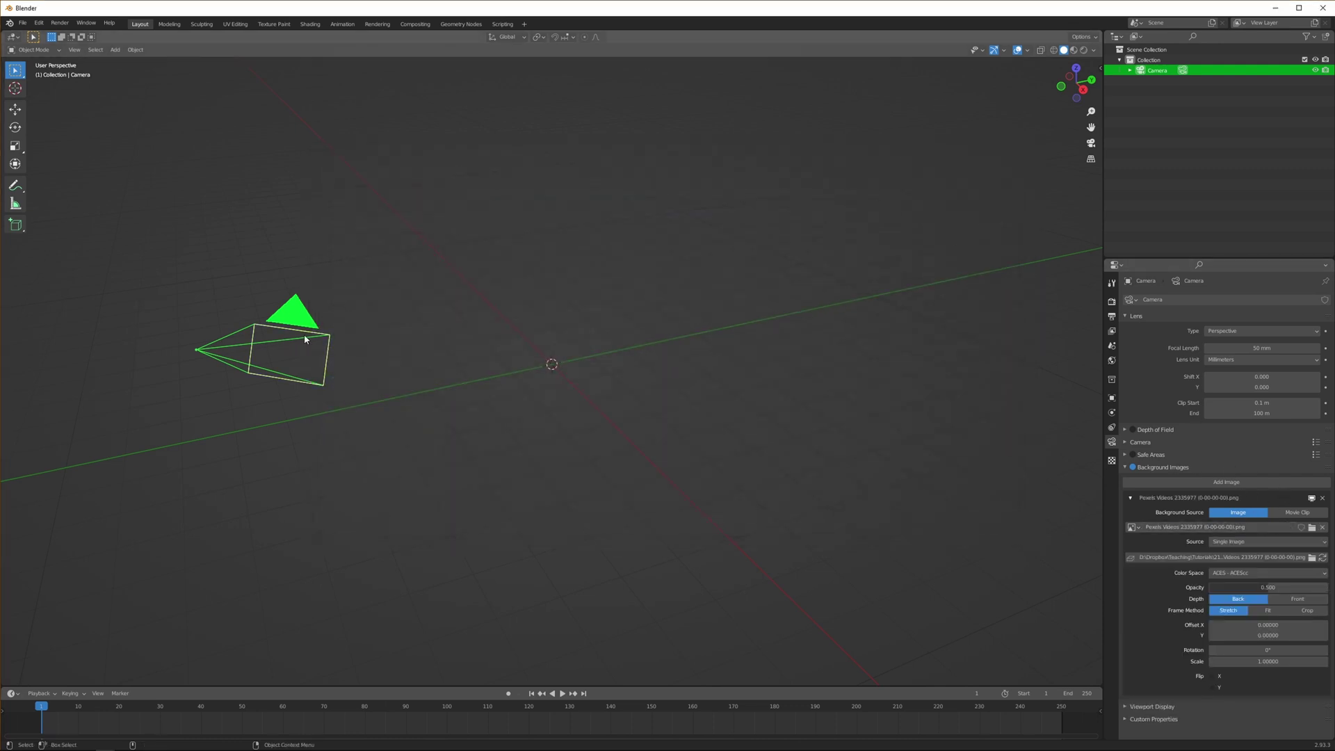
Step: View through the camera, set the backdrop colour space to Input - Generic - sRGB - Texture, and fit the frame
key("KP_0")
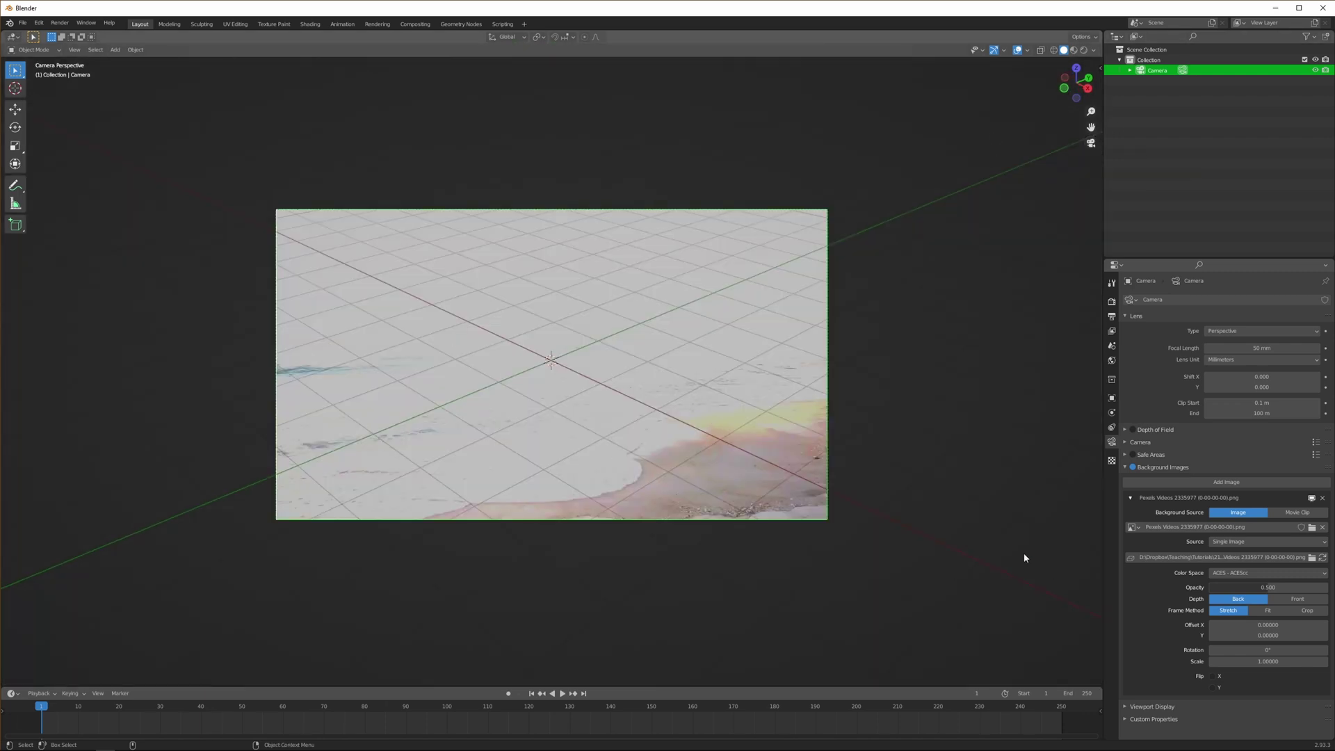
left_click(1261, 574)
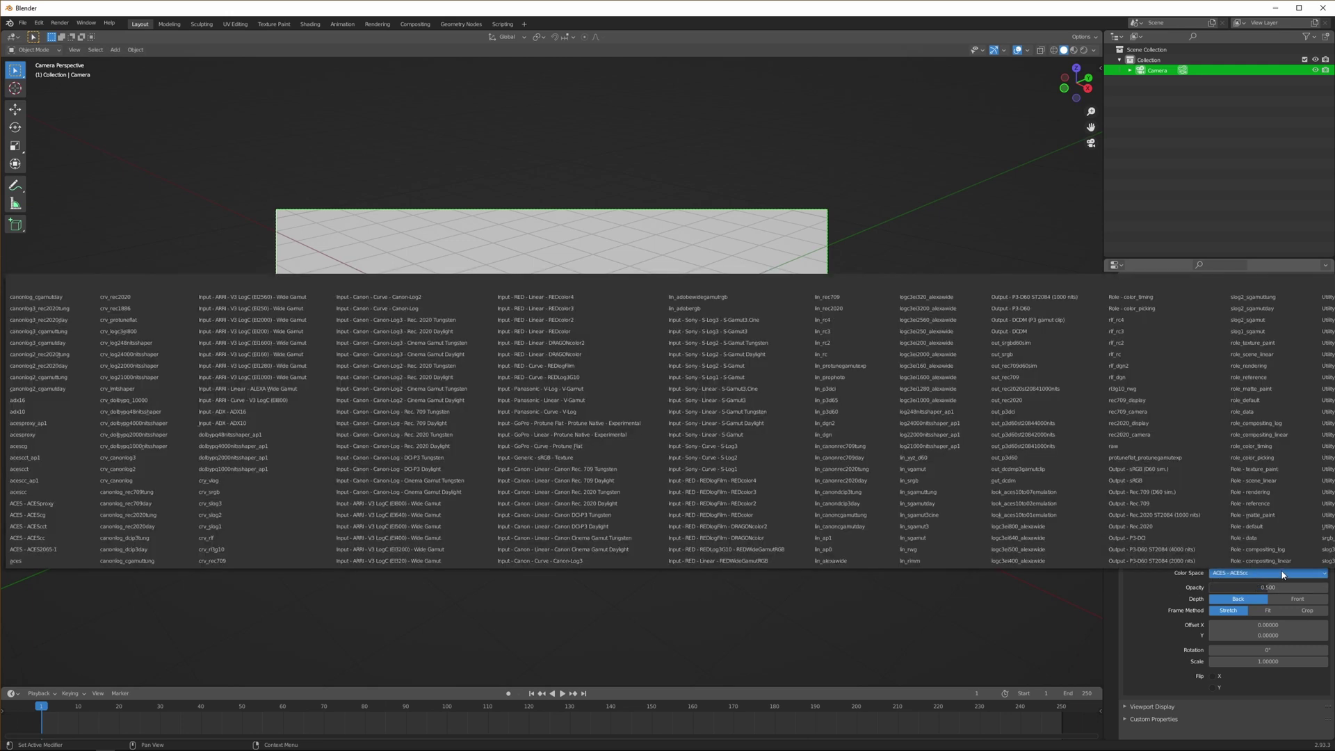
left_click(553, 460)
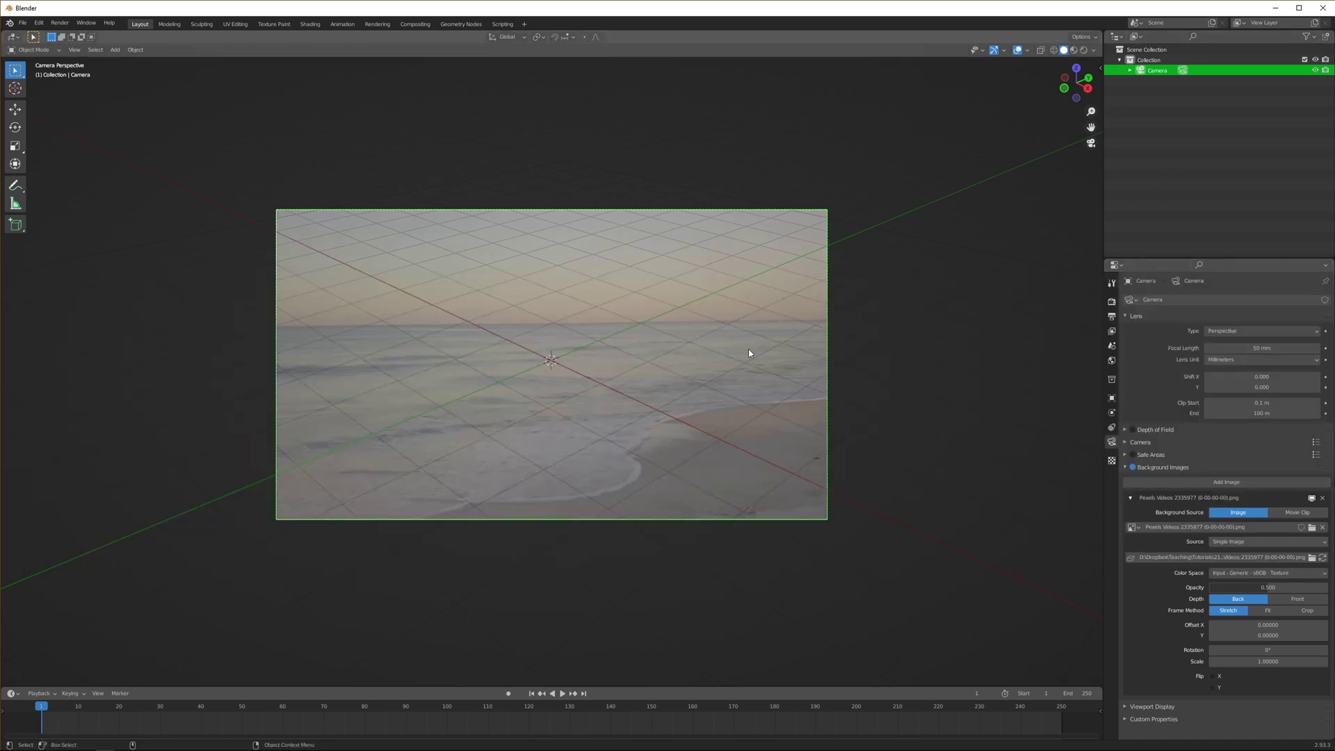
scroll(668, 341, "up", 1)
key("Home")
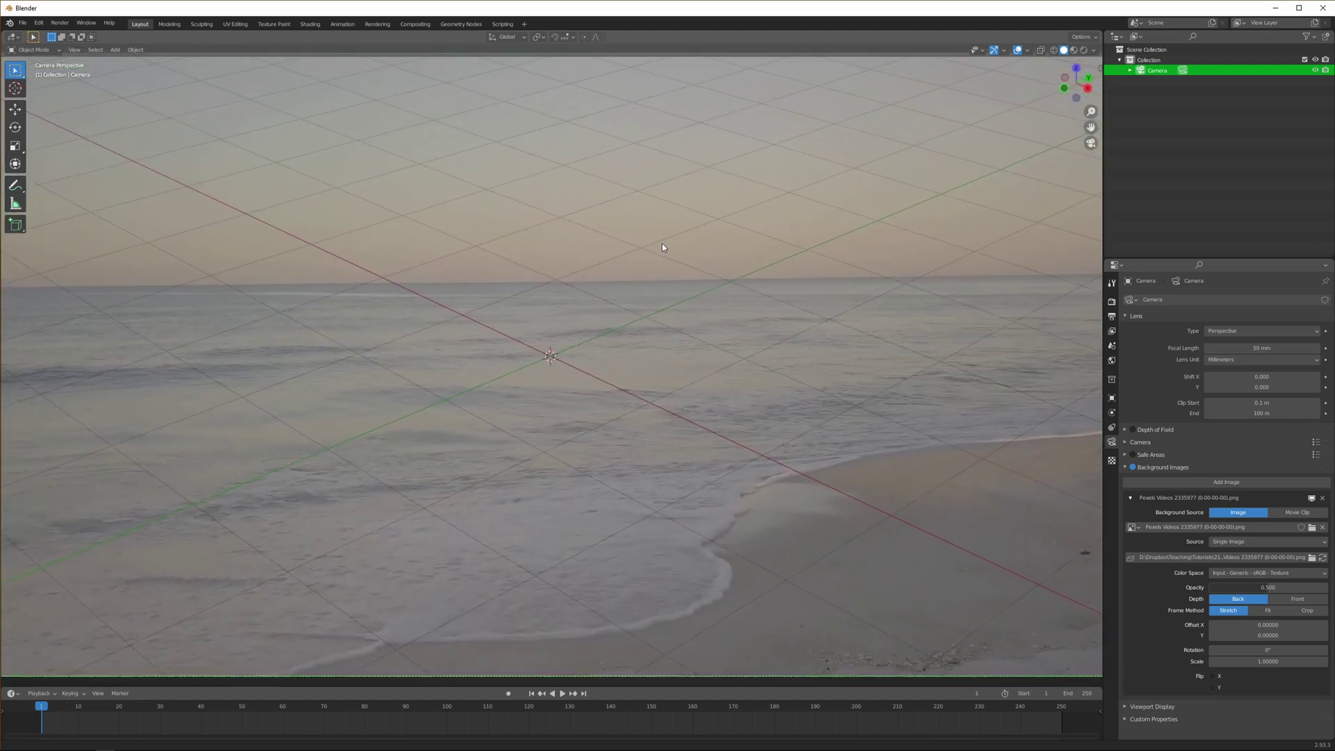
left_click(662, 250)
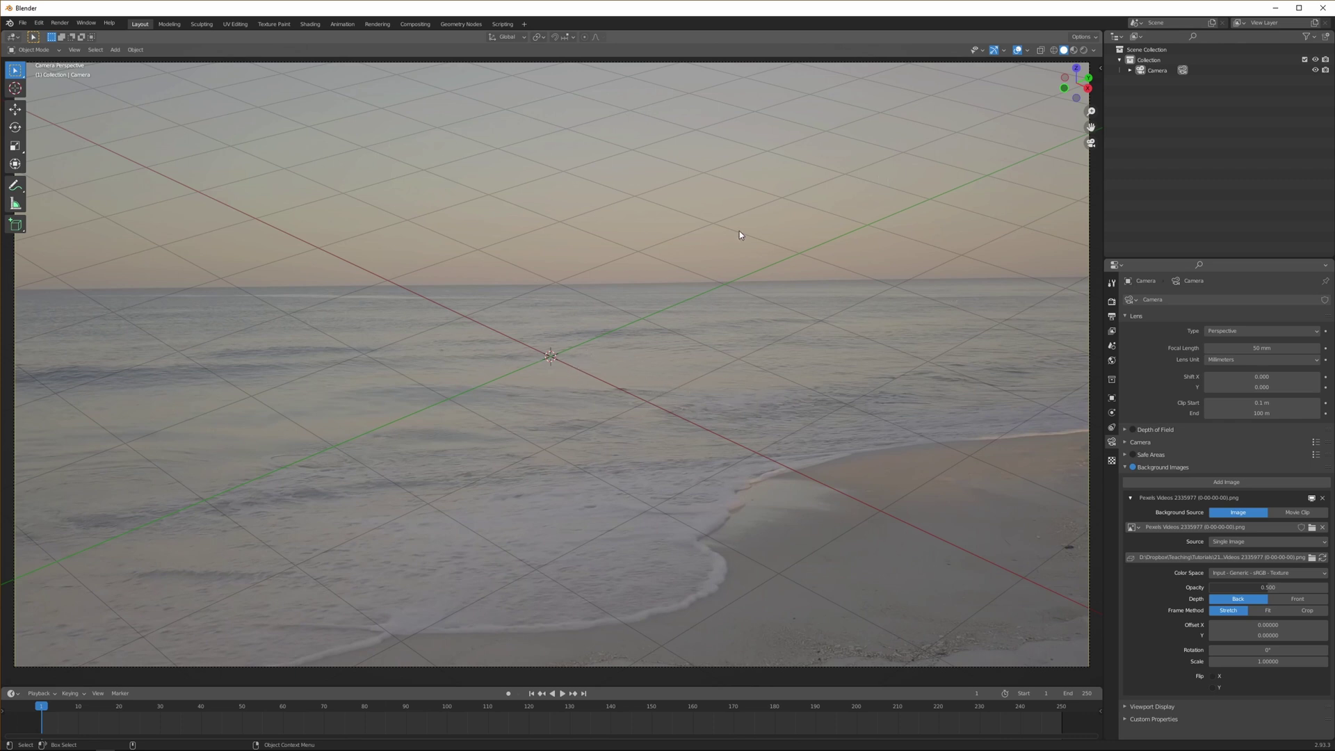
Step: Add a mesh plane at the origin and set its size to 100 m
key("shift+a")
mouse_move(725, 210)
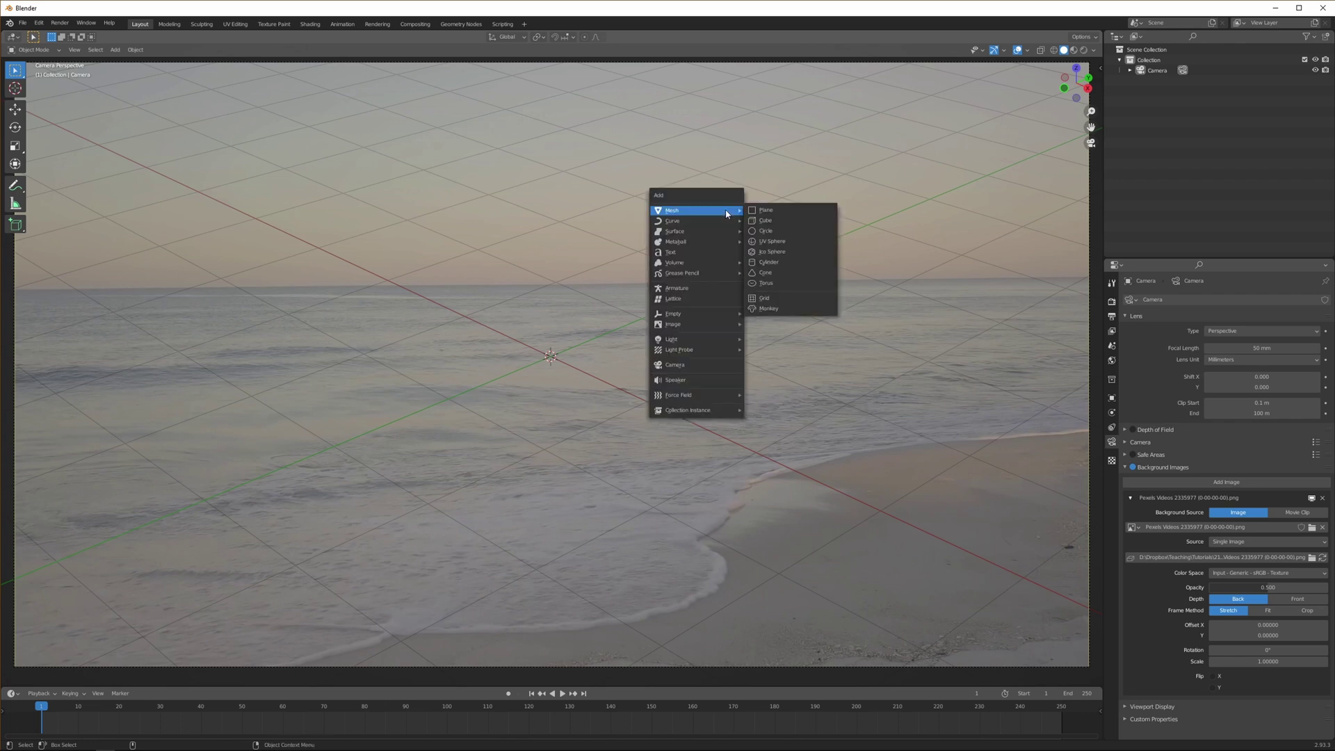
left_click(768, 210)
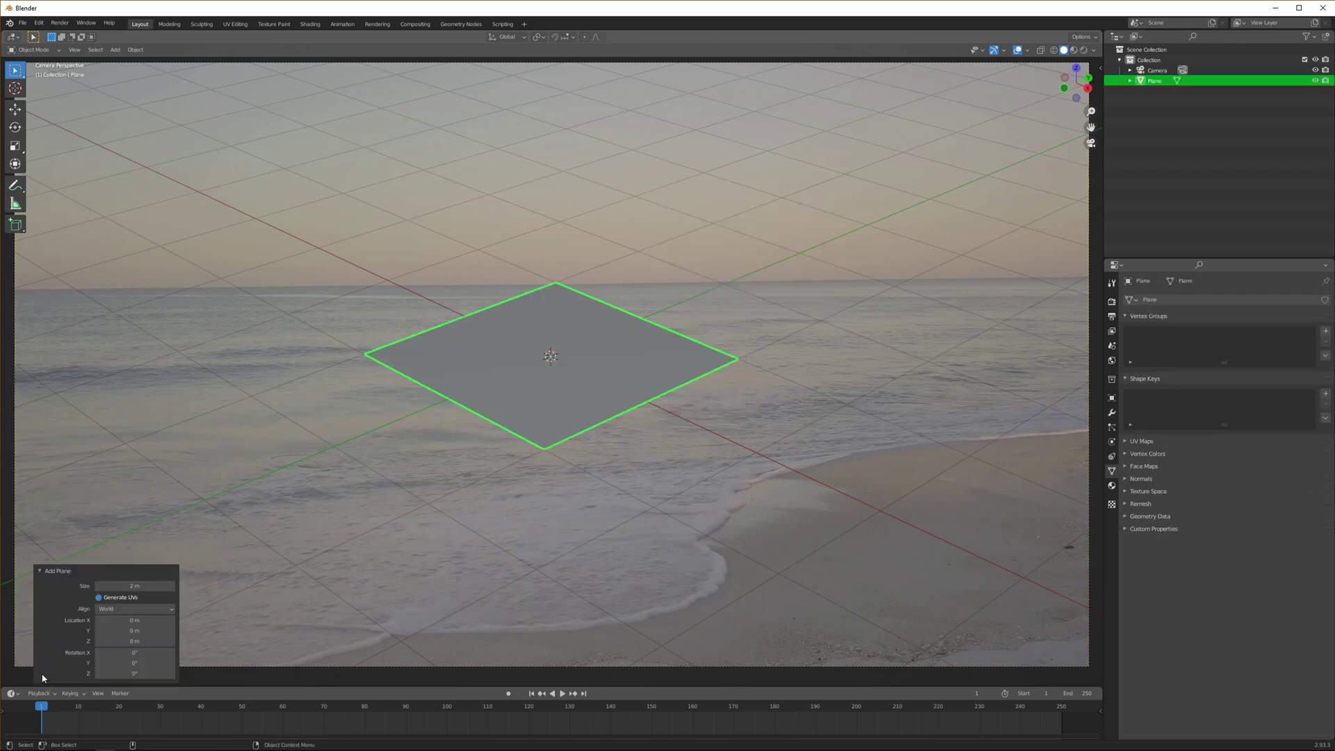
left_click_drag(506, 573, 691, 382)
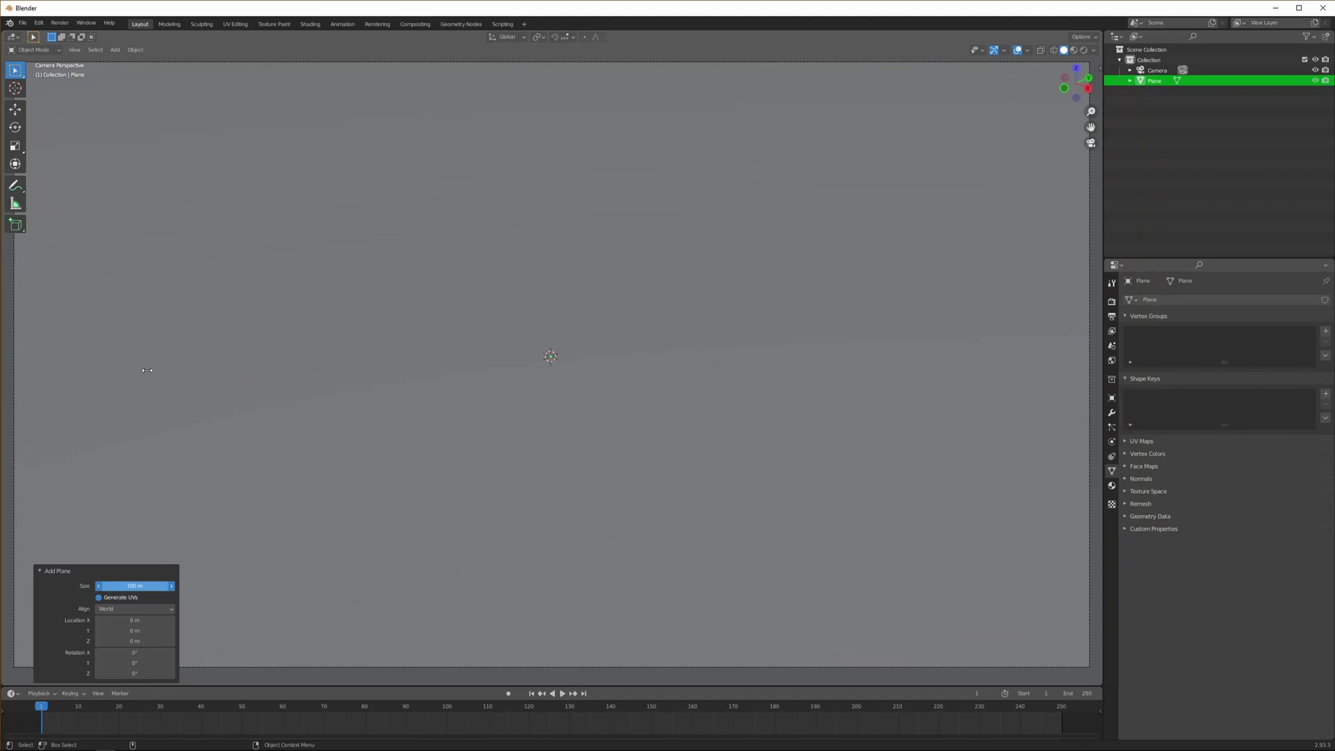
left_click_drag(146, 370, 785, 250)
Step: Enable Lock Camera to View in the viewport side panel's View settings
left_click(1157, 70)
left_click(1099, 68)
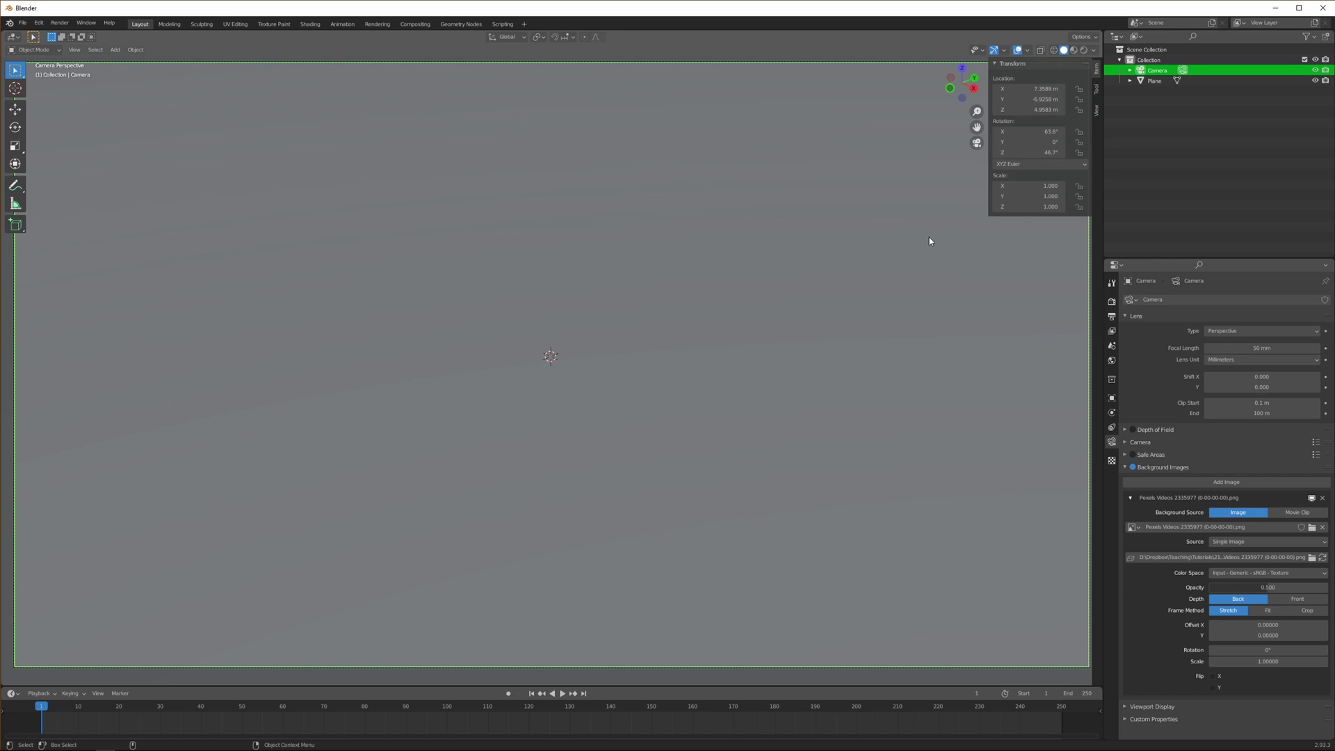
left_click(1097, 112)
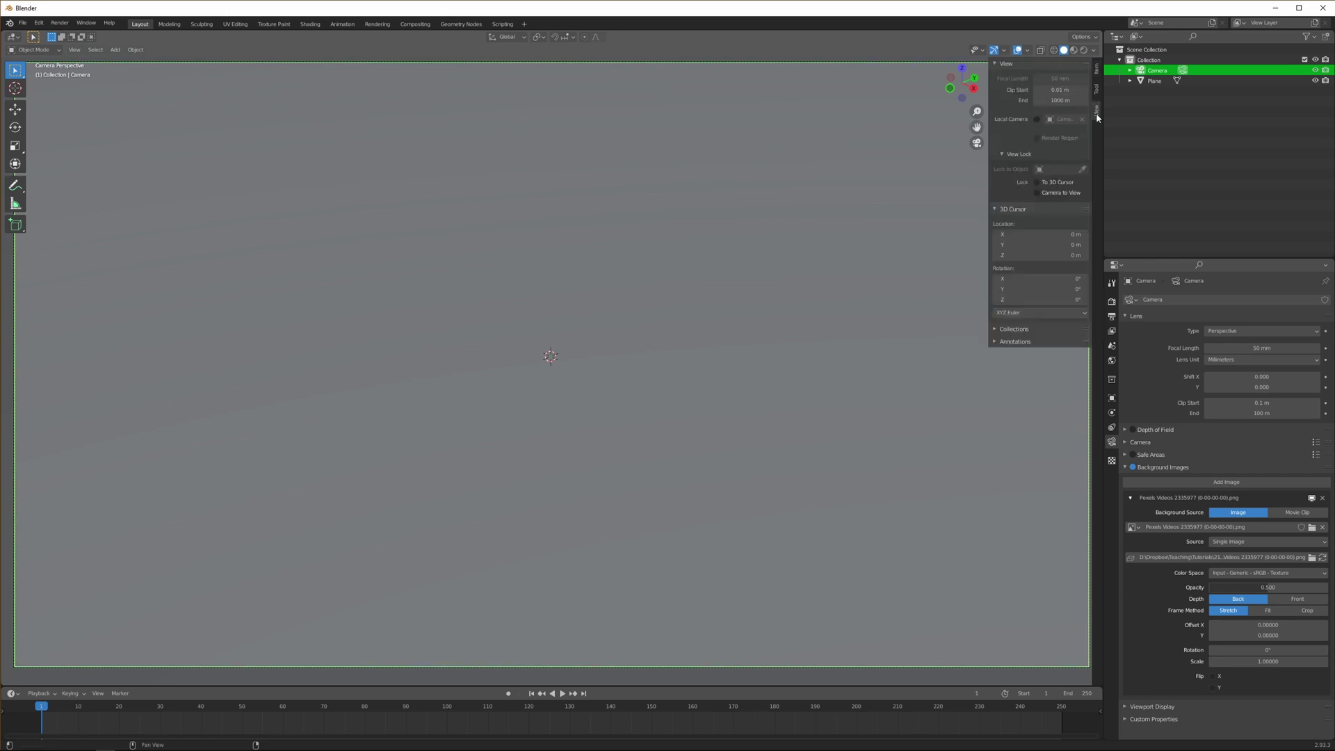
left_click(1044, 195)
key("n")
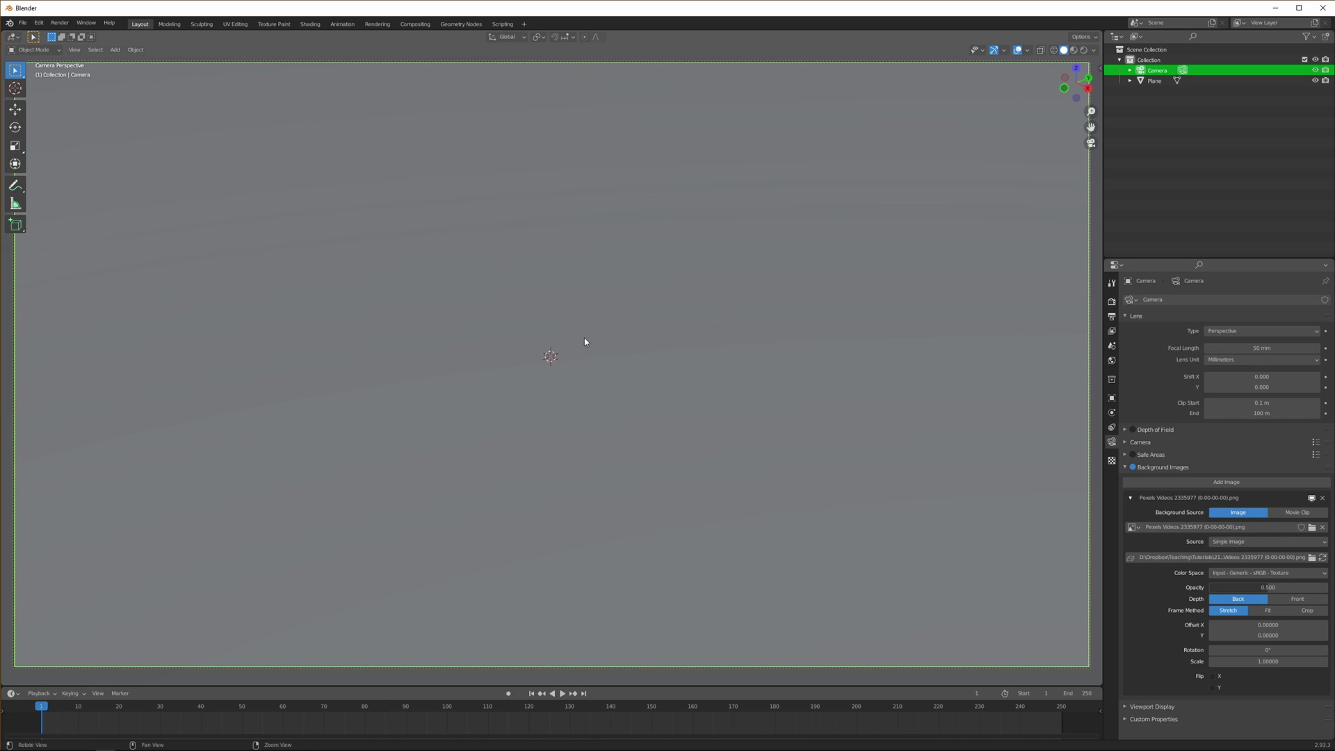
Step: Hide the plane and tilt the camera until the grid lines up with the beach horizon
middle_click_drag(585, 341, 563, 320)
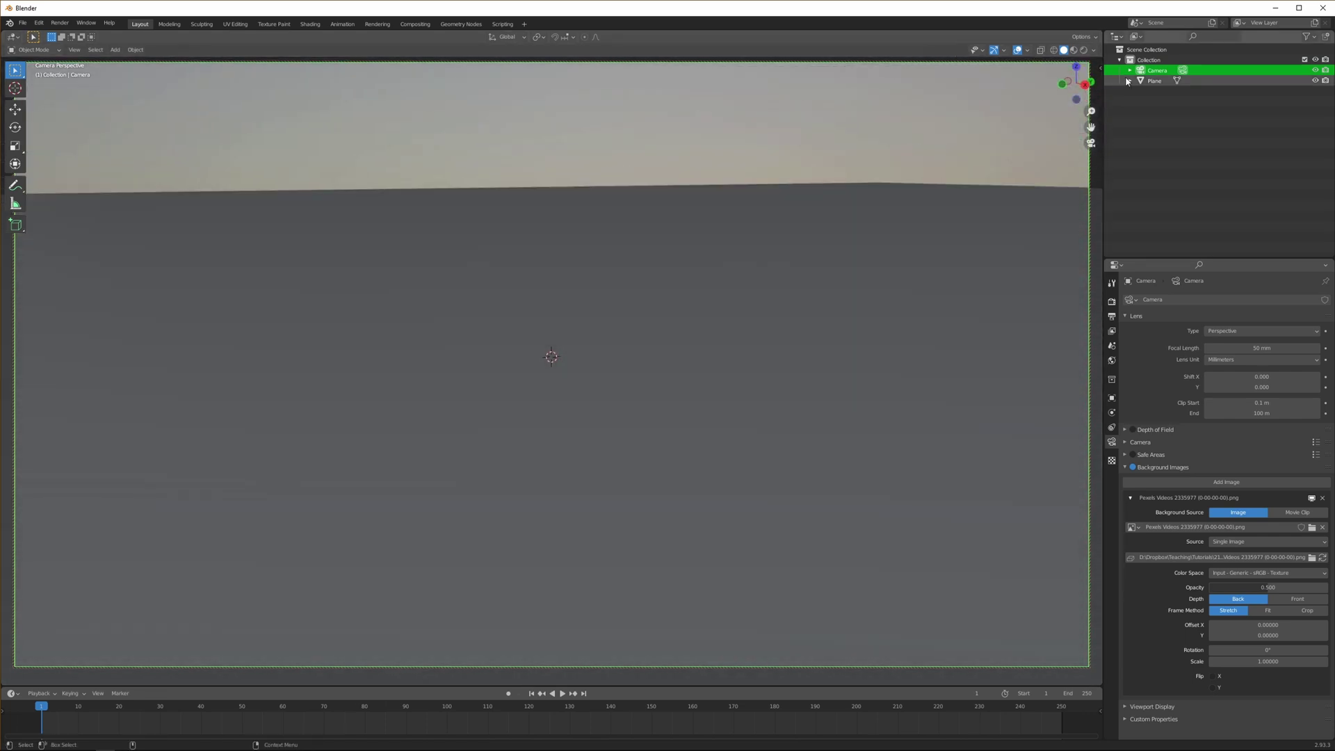
left_click(1128, 82)
key("h")
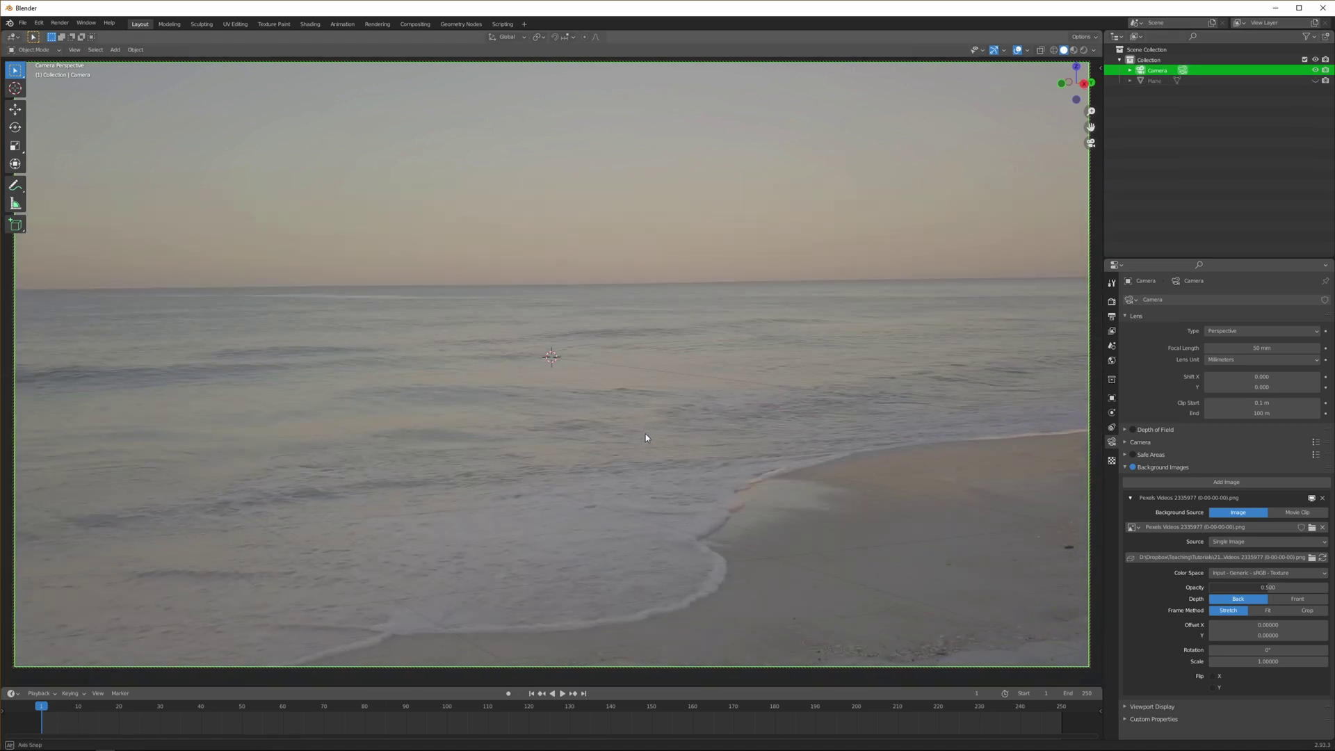
middle_click_drag(645, 436, 622, 282)
middle_click_drag(592, 329, 588, 332)
middle_click_drag(590, 336, 557, 87)
middle_click_drag(649, 381, 595, 363)
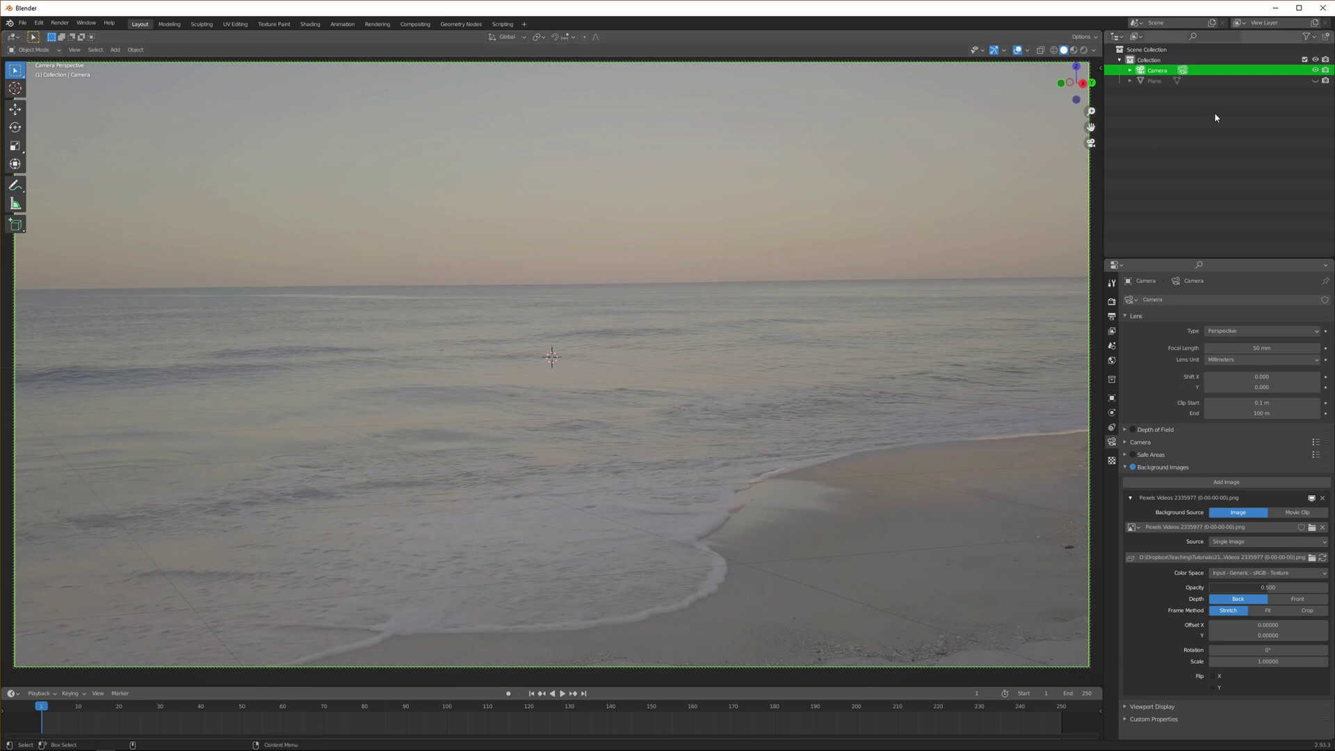
Step: Unhide the plane and fine-tune the camera tilt so its horizon matches the footage
left_click(1157, 81)
key("alt+h")
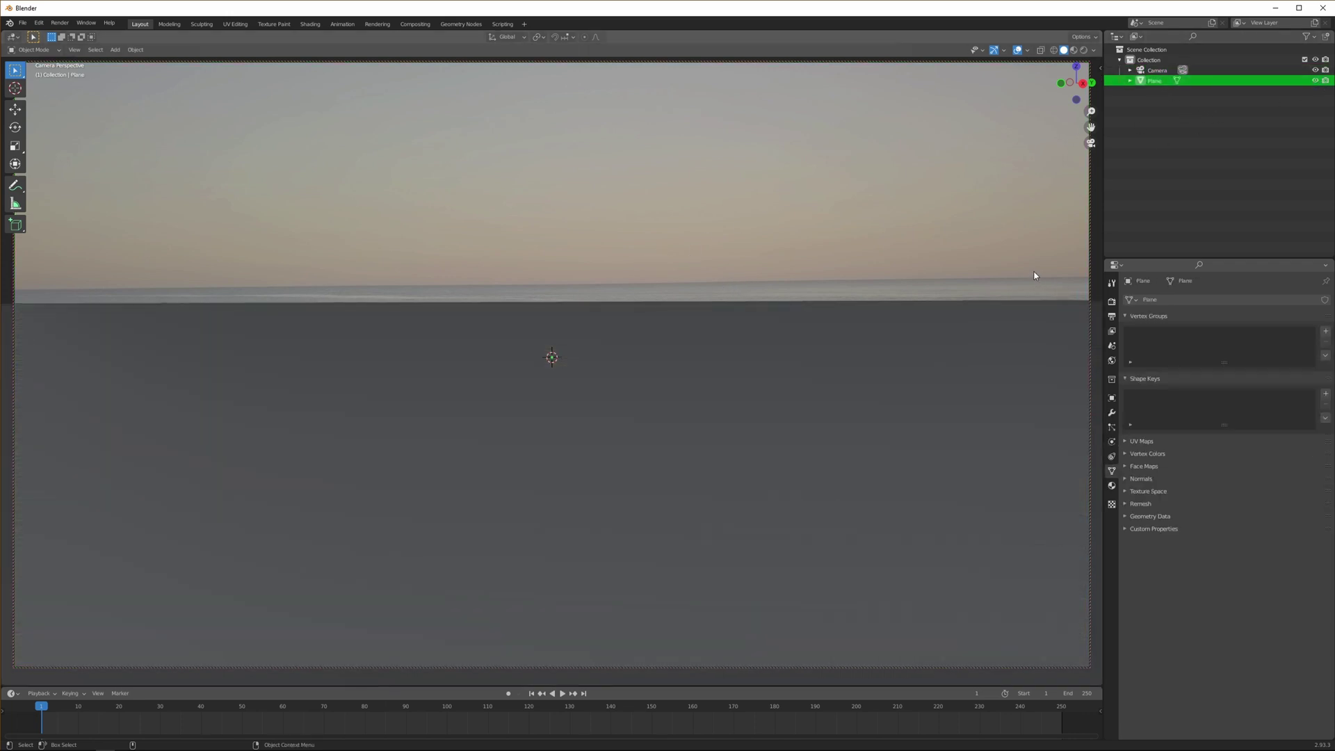
middle_click_drag(896, 359, 381, 391)
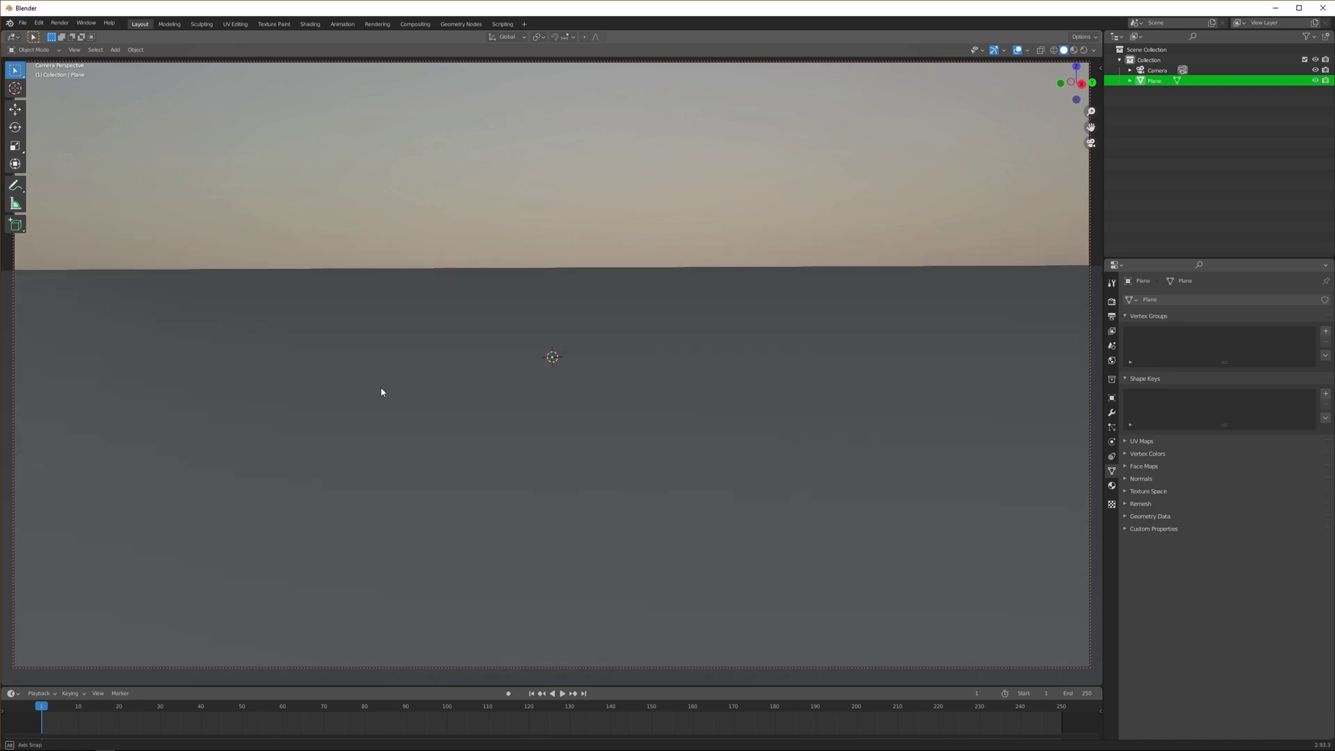
middle_click_drag(381, 387, 381, 379)
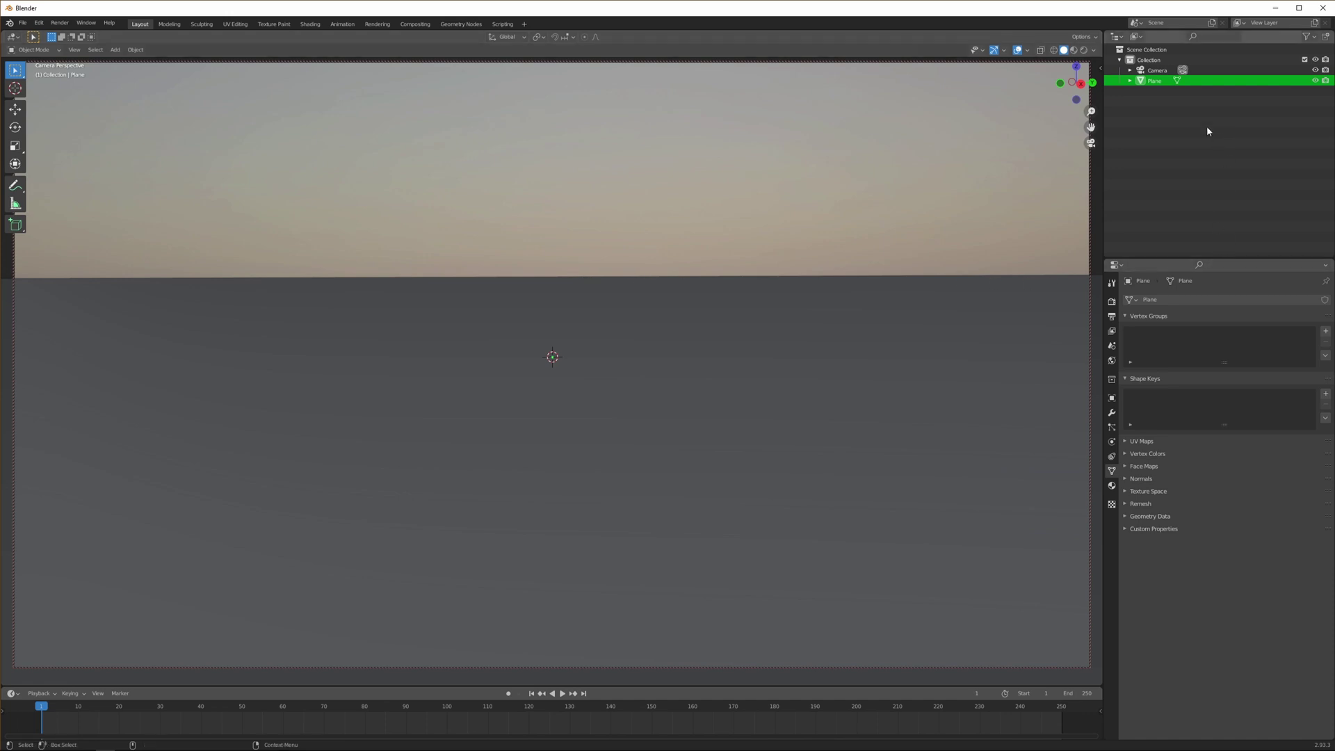
left_click(1168, 81)
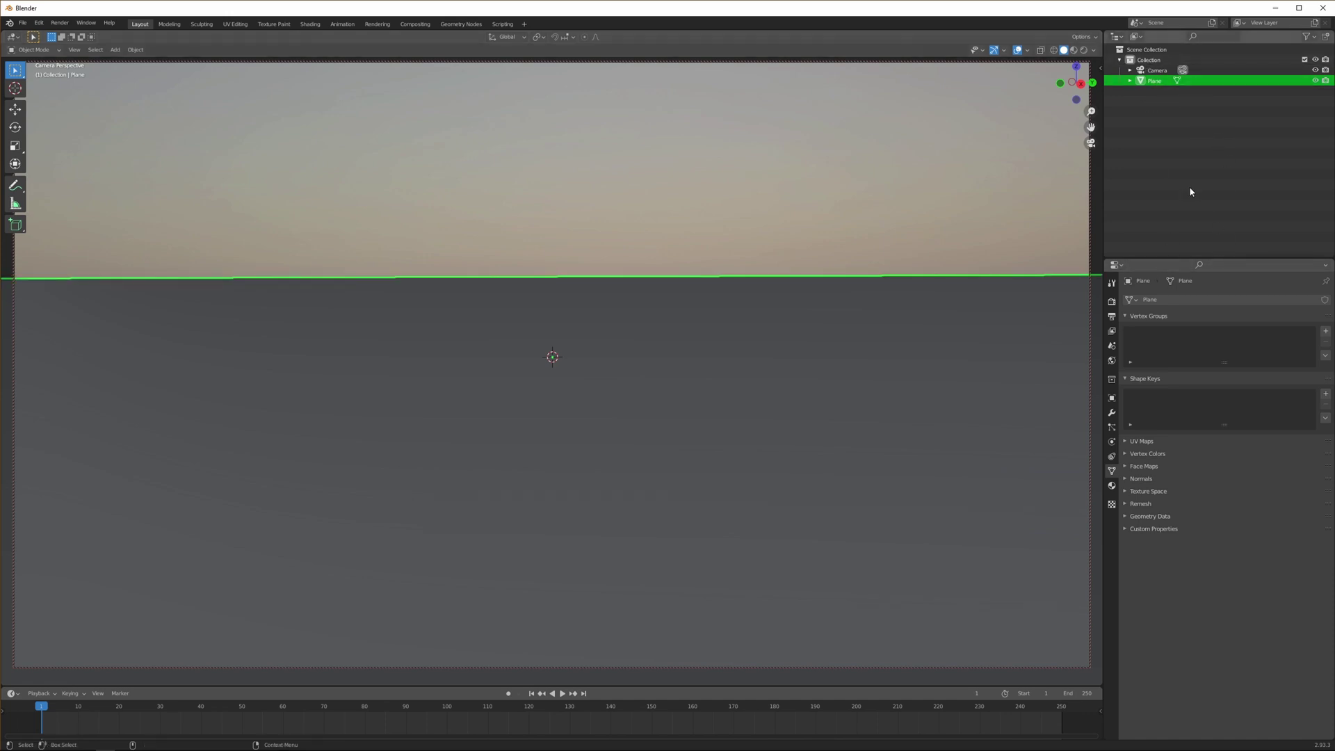
Step: Create a new material whose Base Color is an Image Texture loaded from YT_Perspective_Footage_30fps.mp4
left_click(1112, 485)
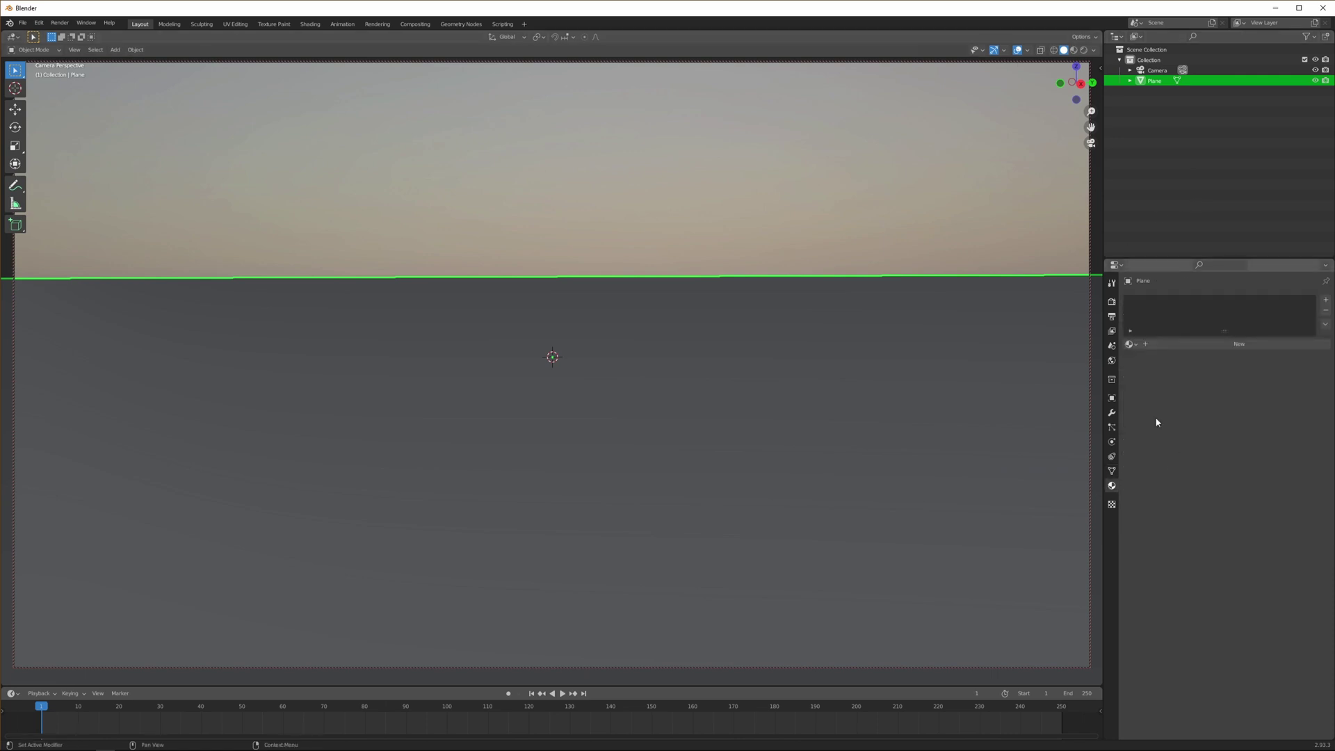
left_click(1200, 343)
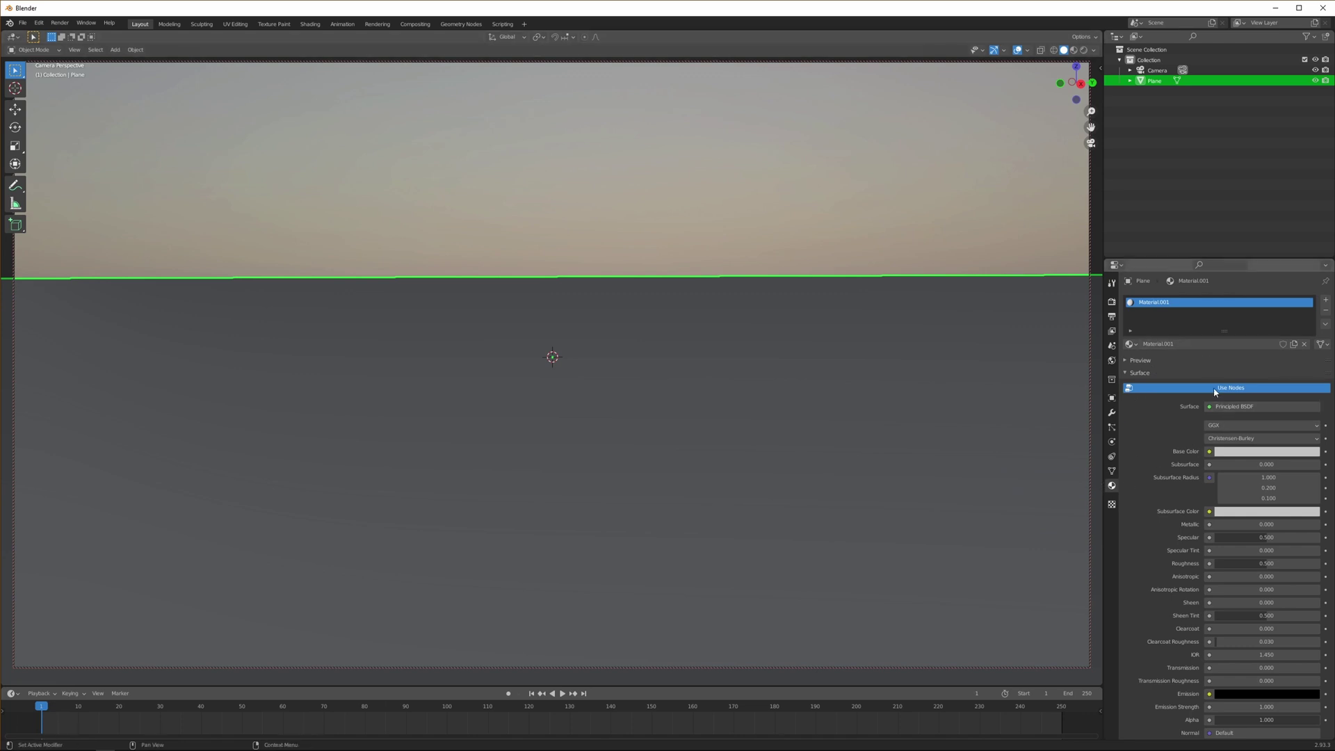
left_click(1210, 452)
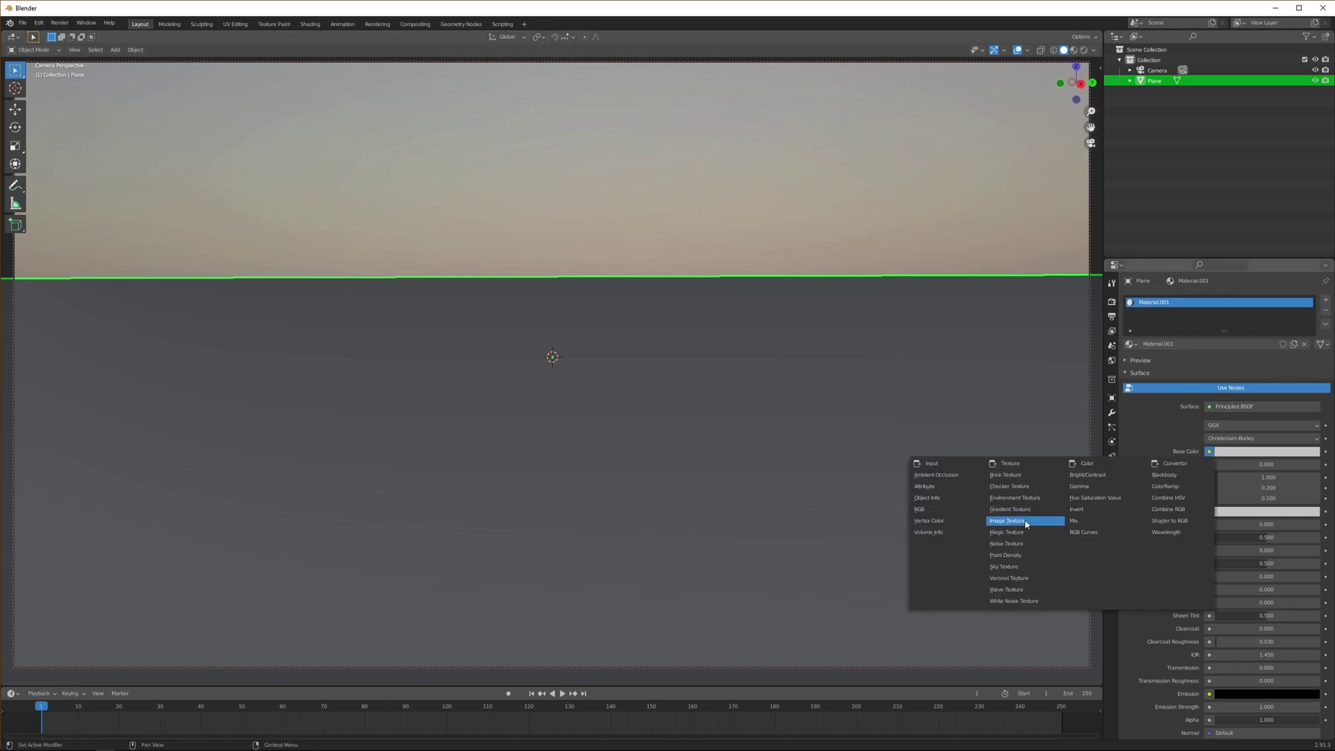
left_click(1026, 523)
left_click(1286, 464)
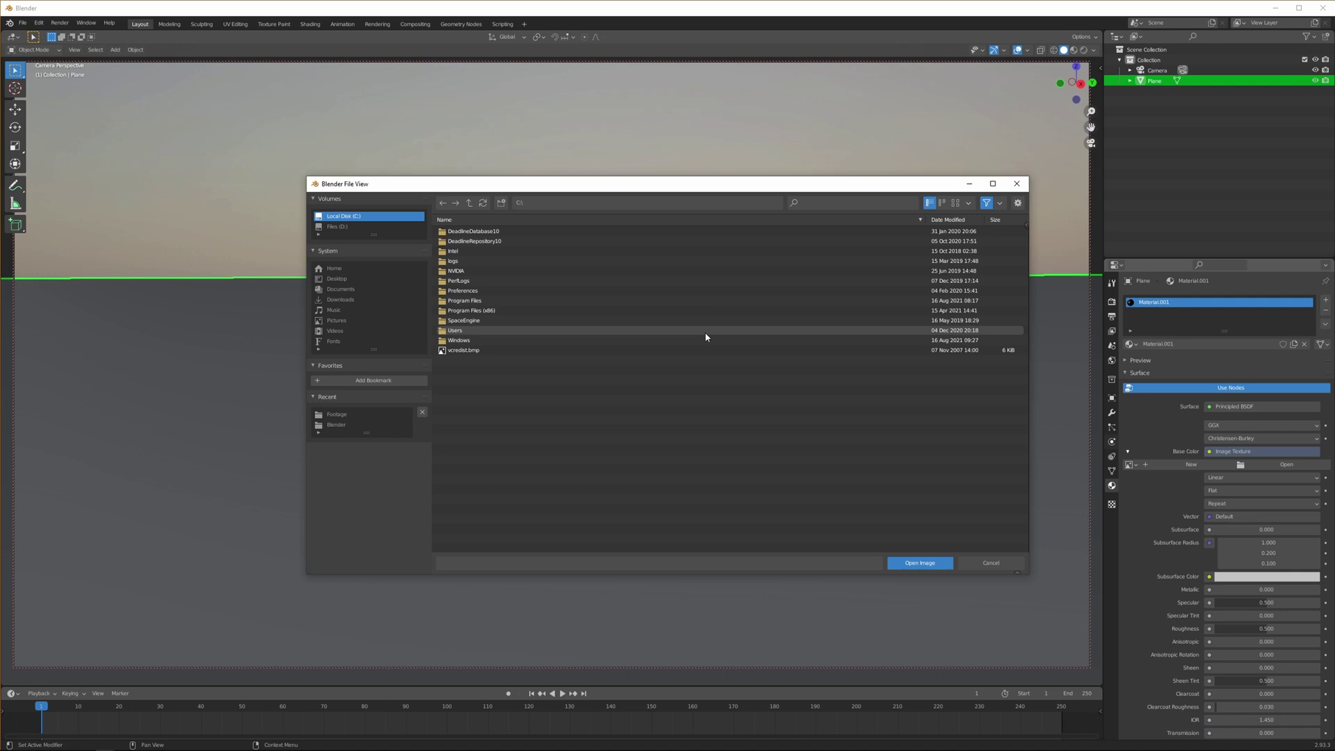
left_click(596, 202)
type("D:\\Dropbox\\Teaching\\Tutorials\\210819 Perspective\\Artwork\\Footage\\")
key("Return")
left_click(492, 251)
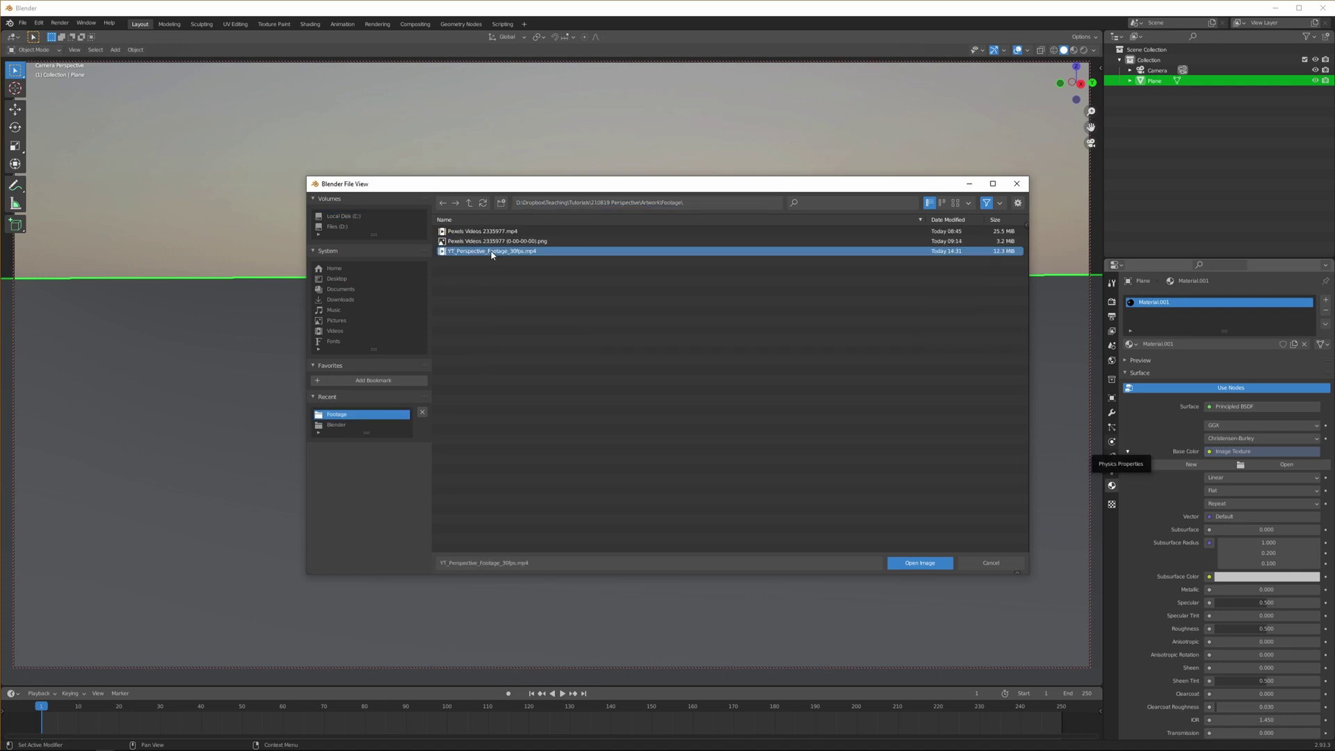
left_click(920, 562)
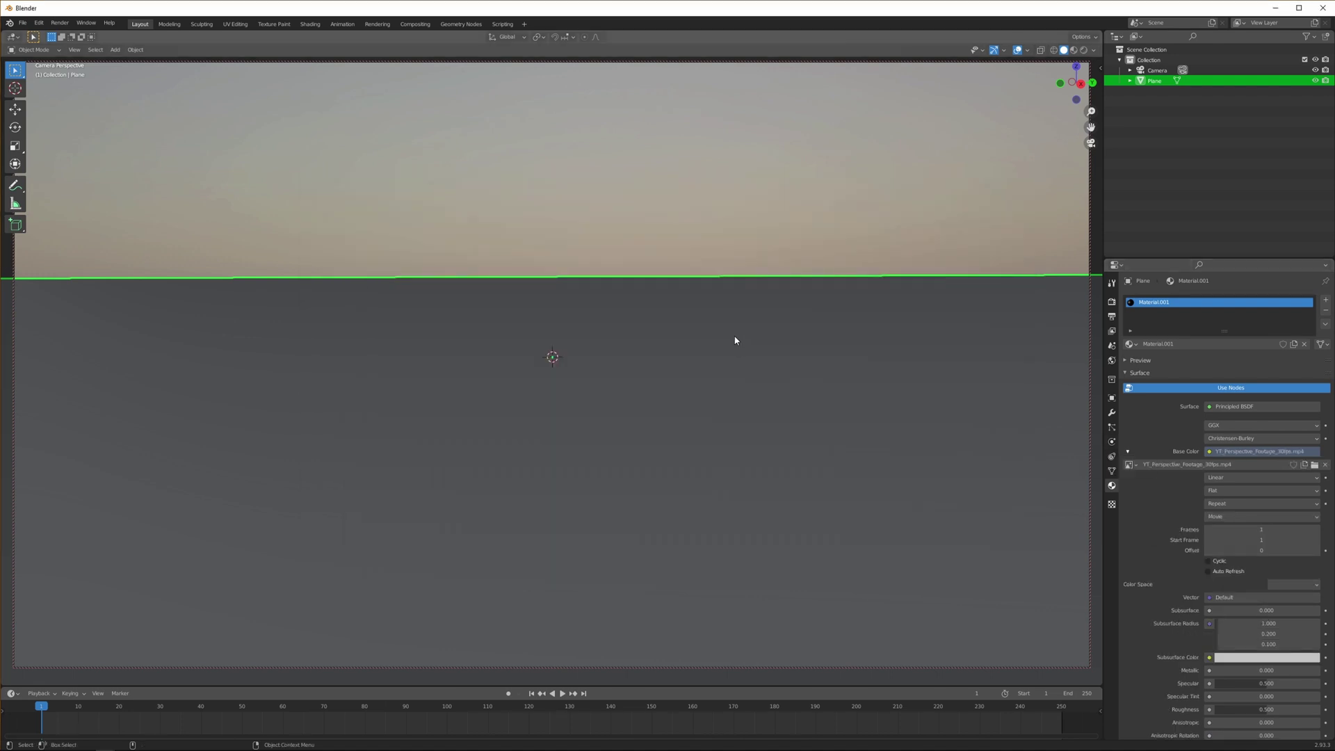
Step: Switch to Material Preview and set the texture colour space to Input - Generic - sRGB - Texture
left_click(1072, 52)
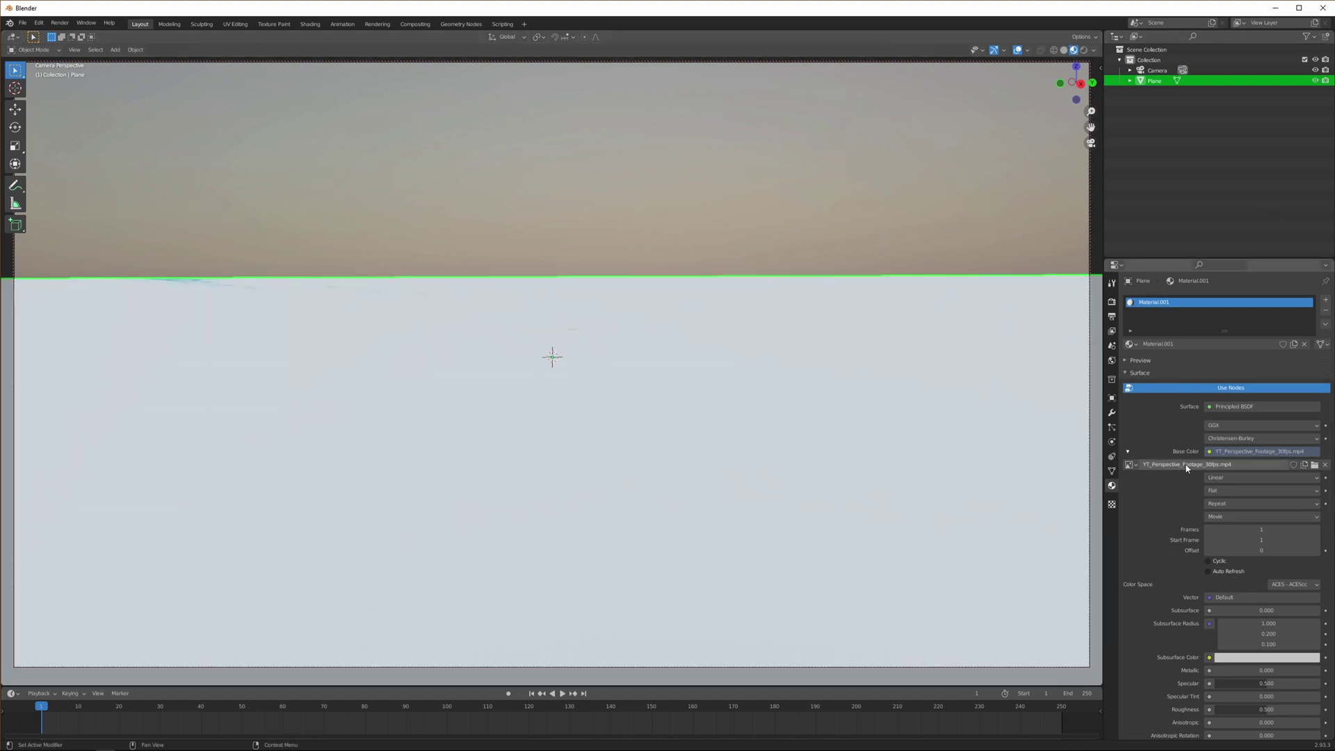
left_click(1306, 585)
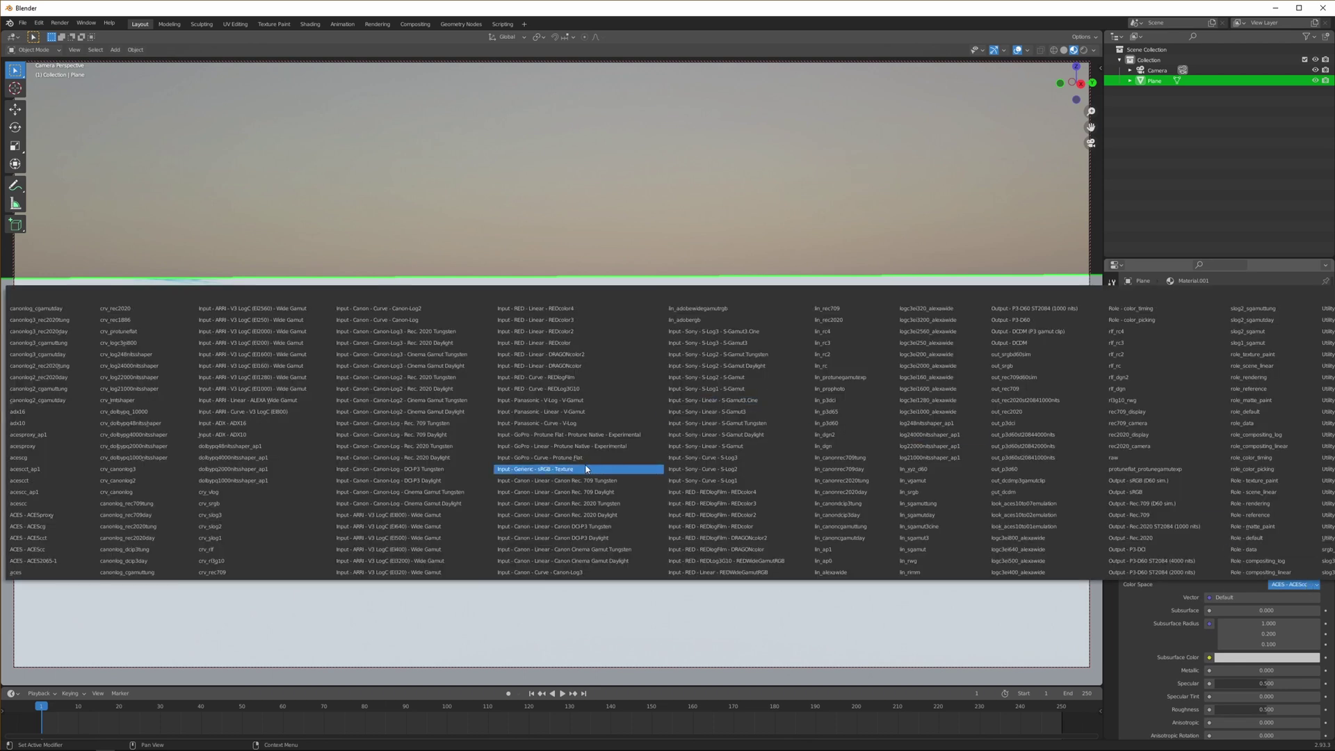
left_click(564, 469)
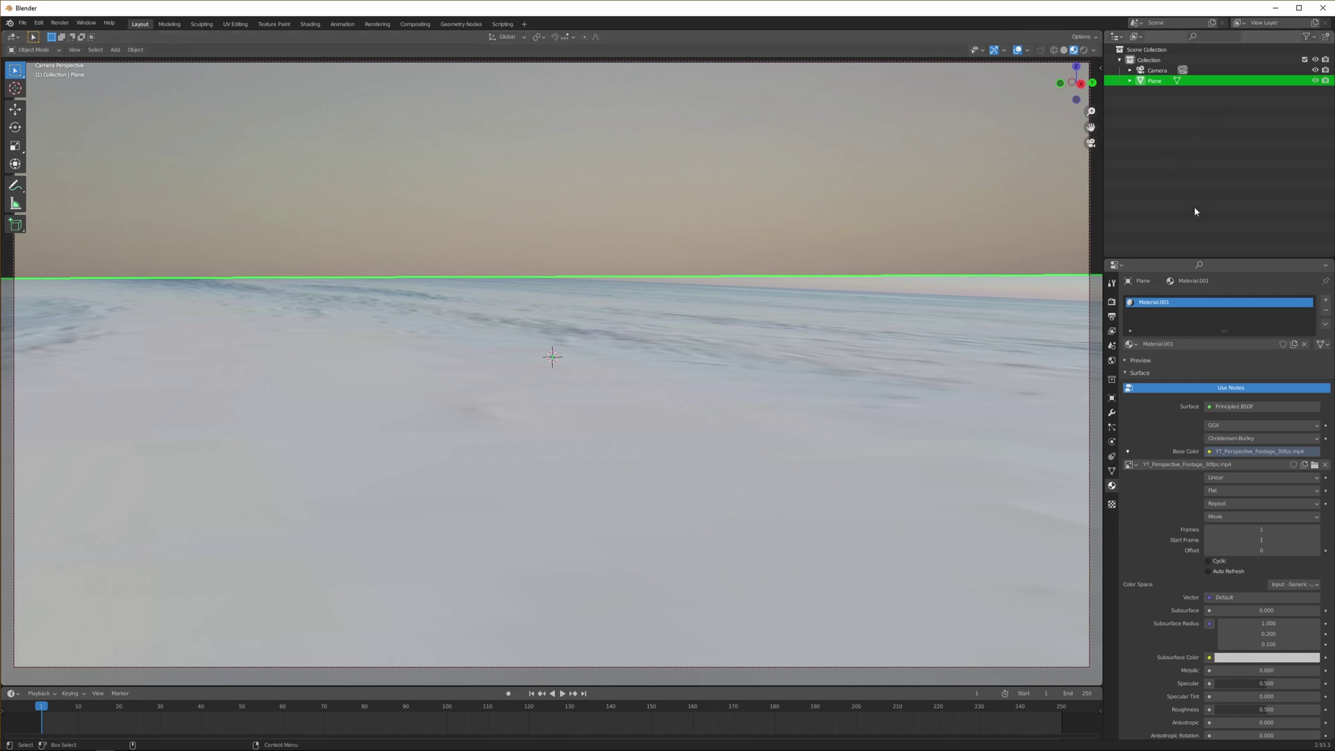
Step: Add a UV Project modifier to the plane with the Camera as its projector
left_click(1112, 412)
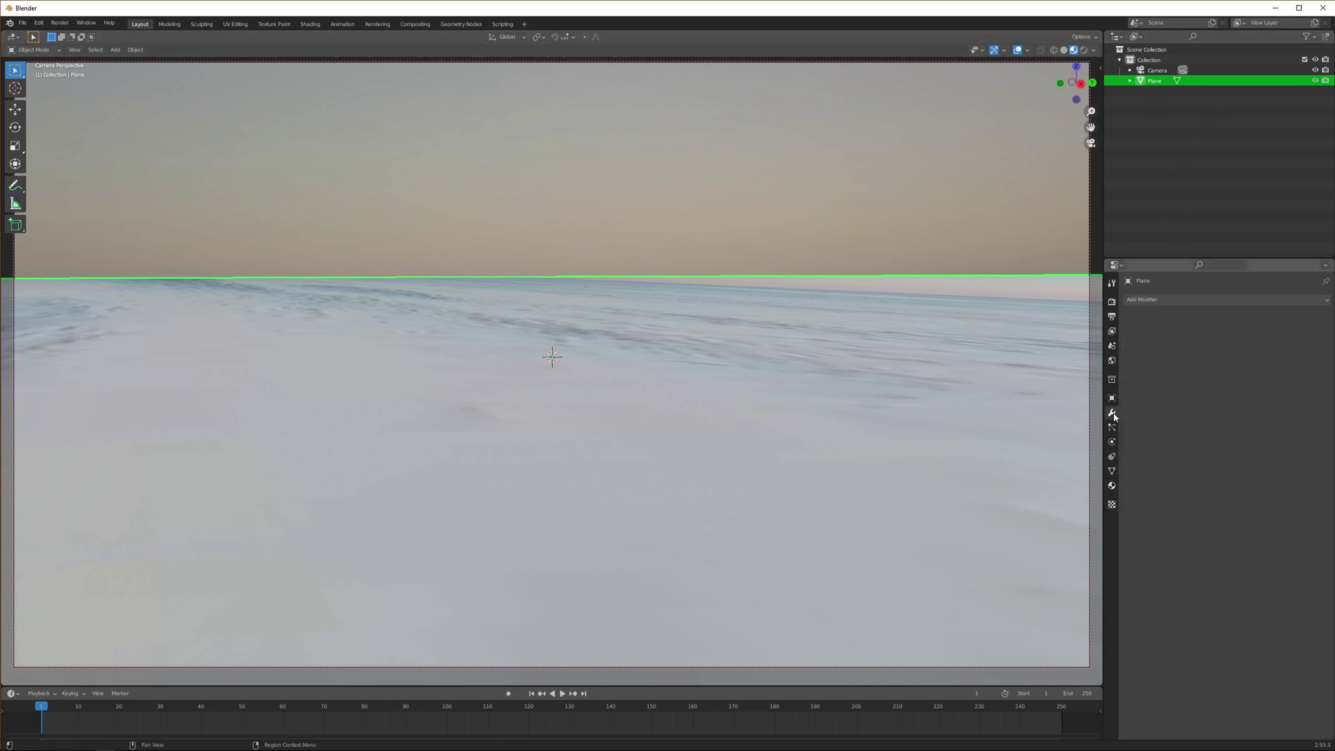
left_click(1163, 302)
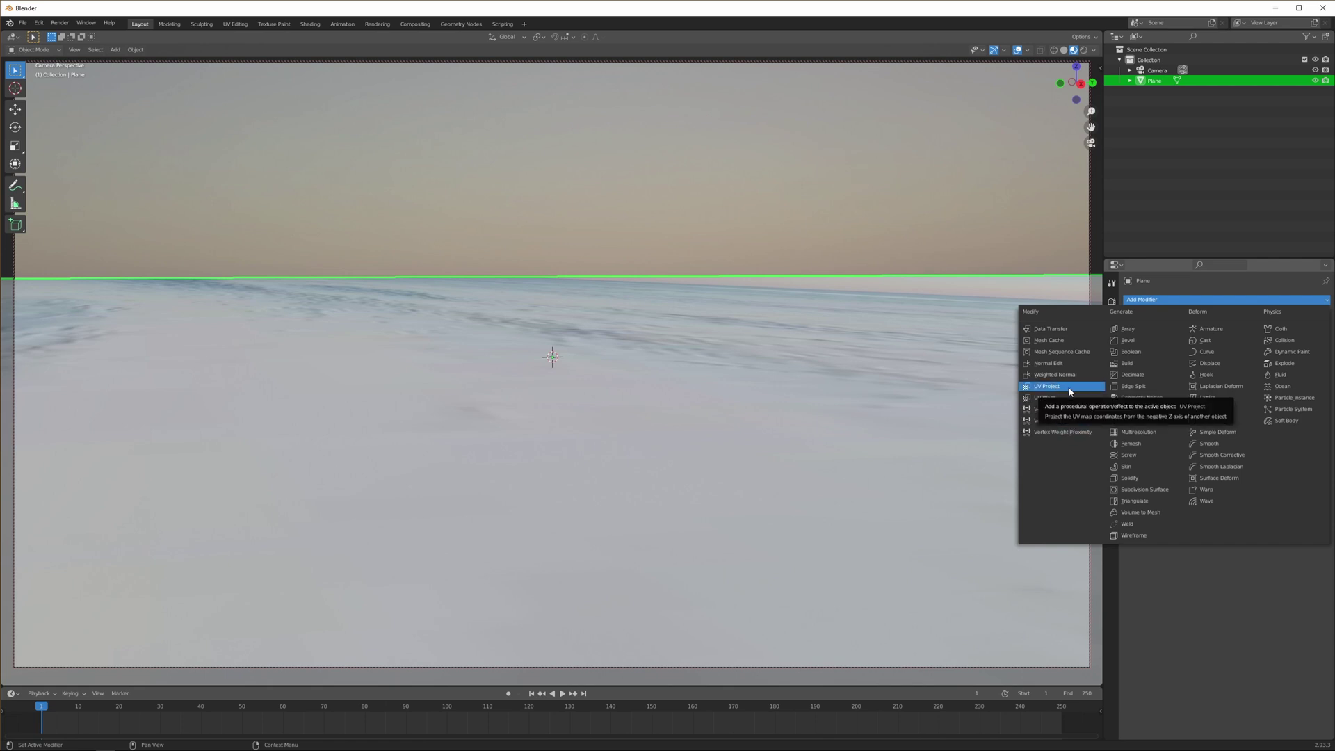
left_click(1069, 387)
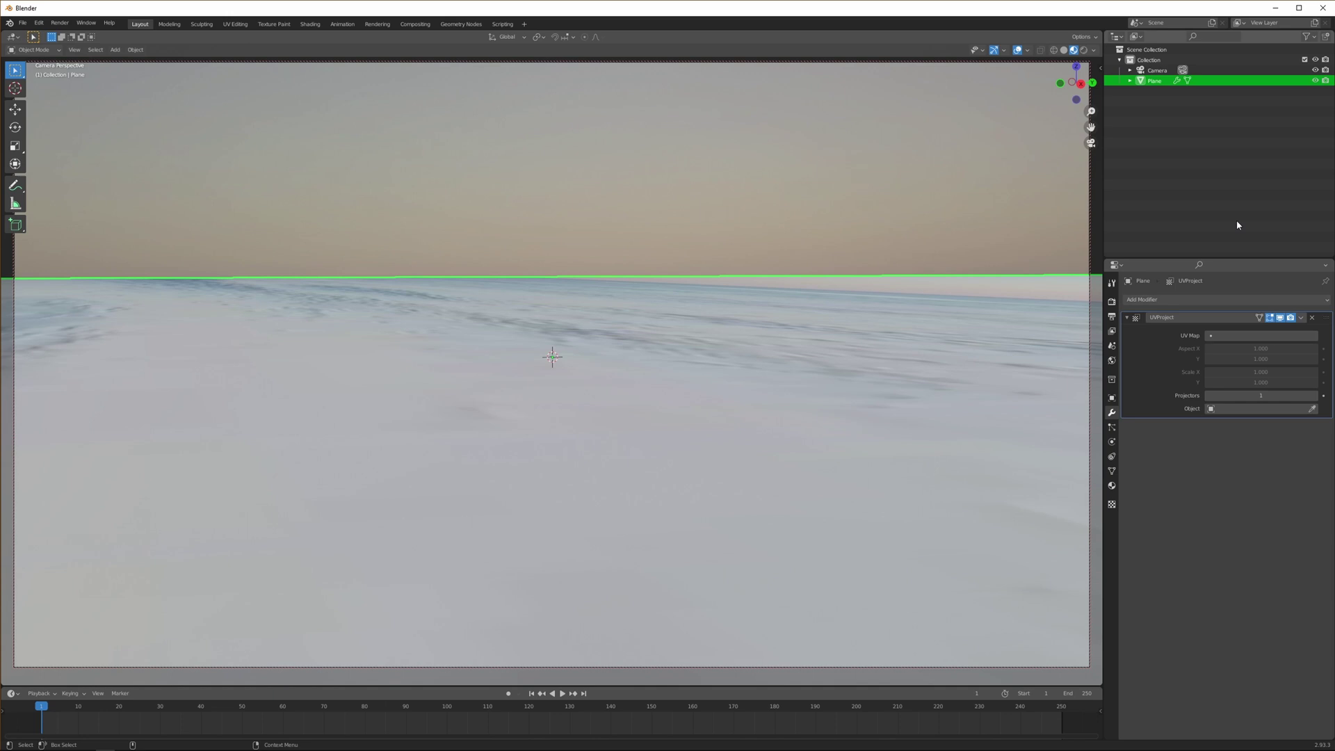
left_click(1312, 411)
left_click(1160, 66)
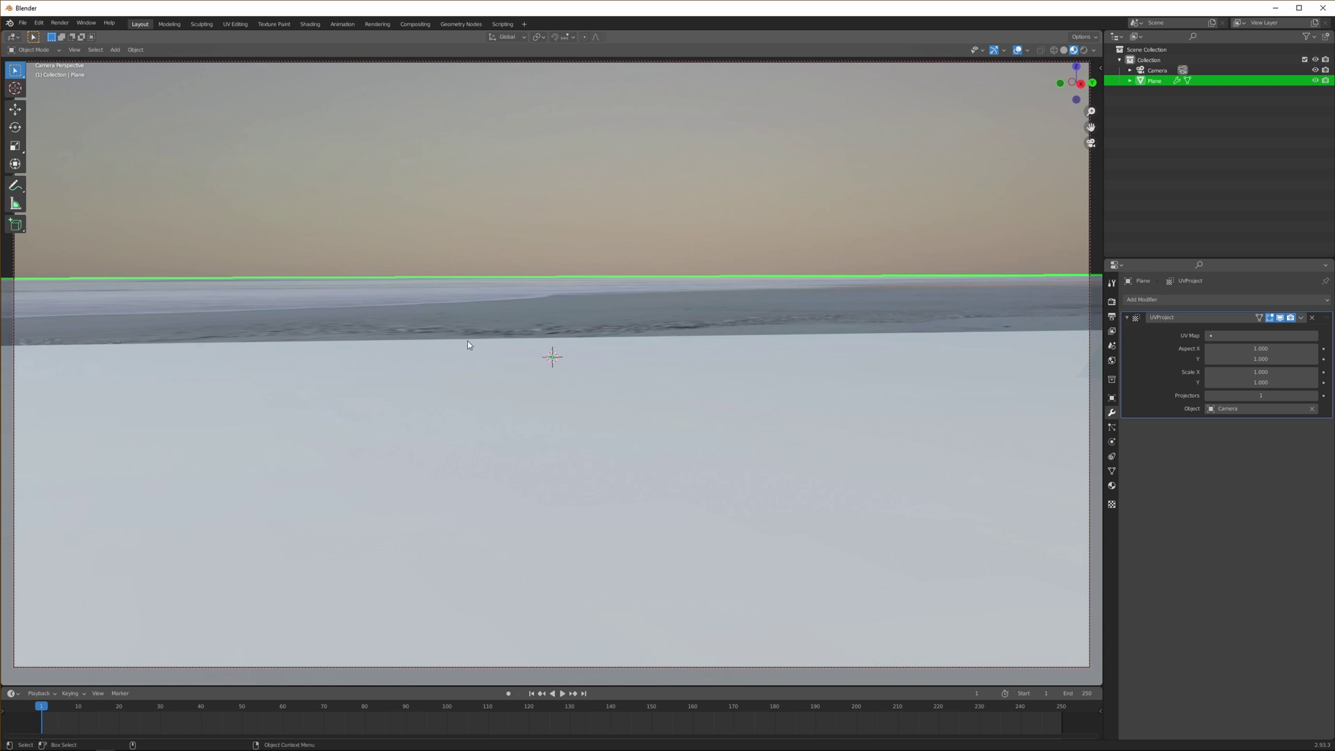
Step: In Edit Mode, subdivide the plane mesh eight times, then return to Object Mode
key("Tab")
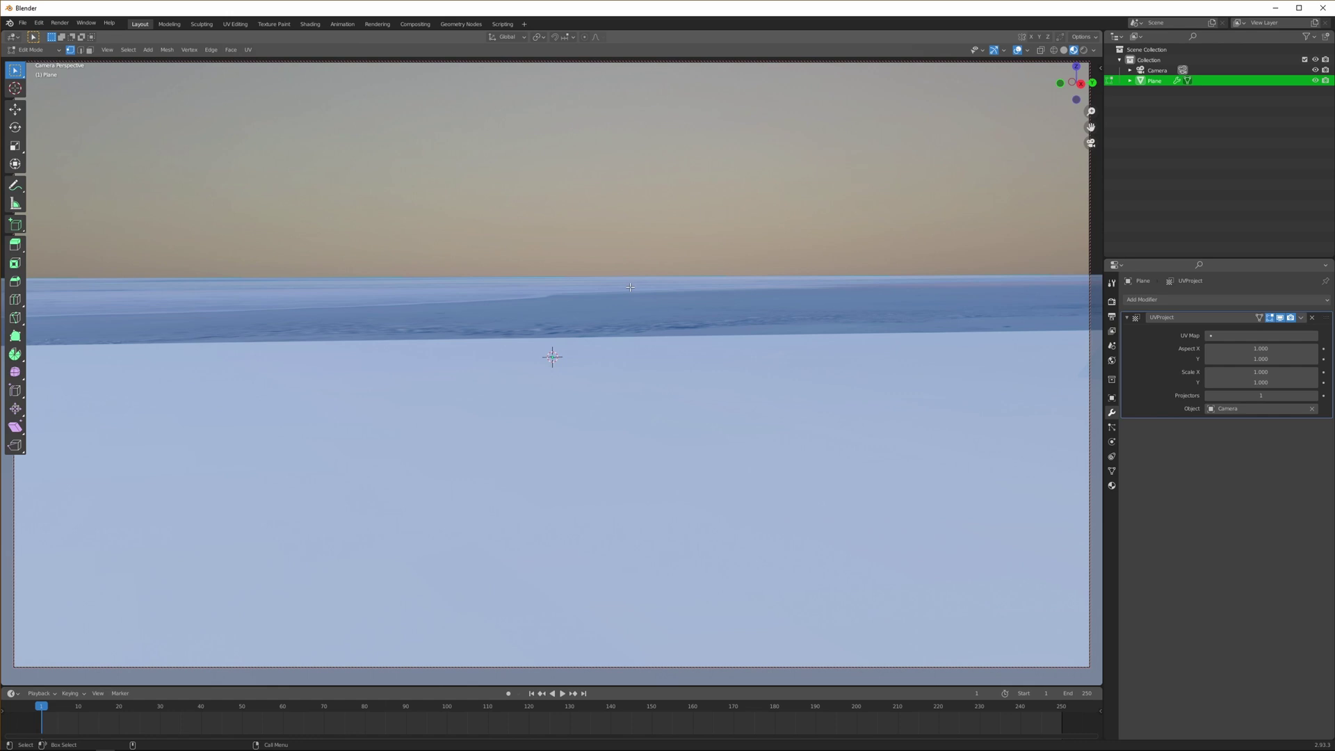
right_click(610, 318)
left_click(578, 314)
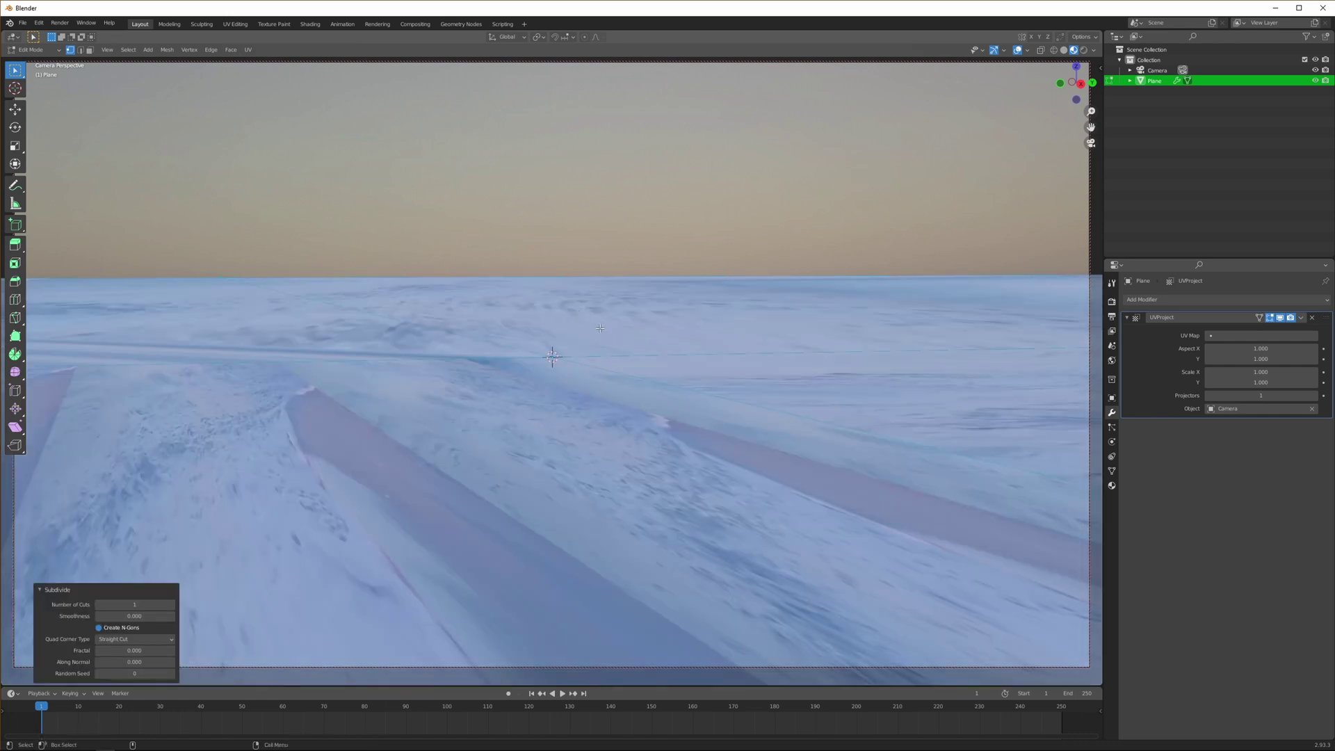
right_click(600, 329)
left_click(612, 328)
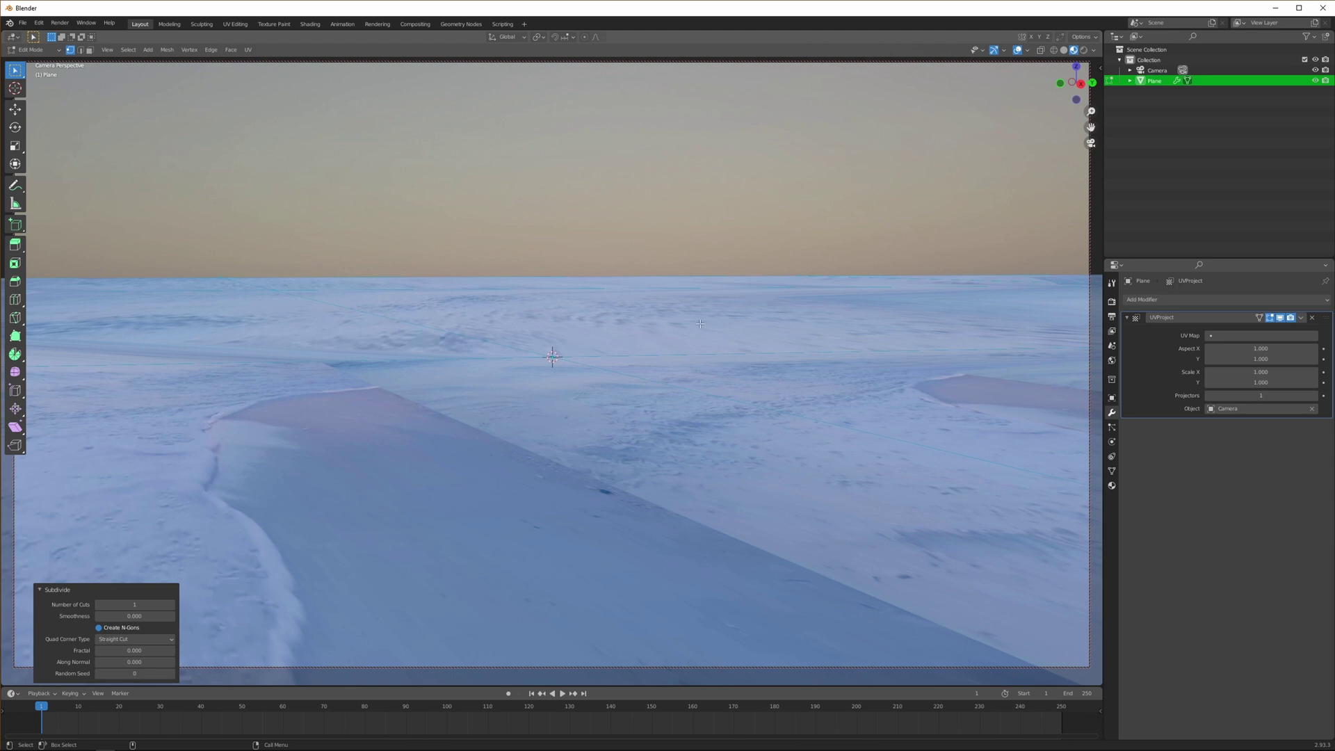
right_click(700, 324)
left_click(700, 325)
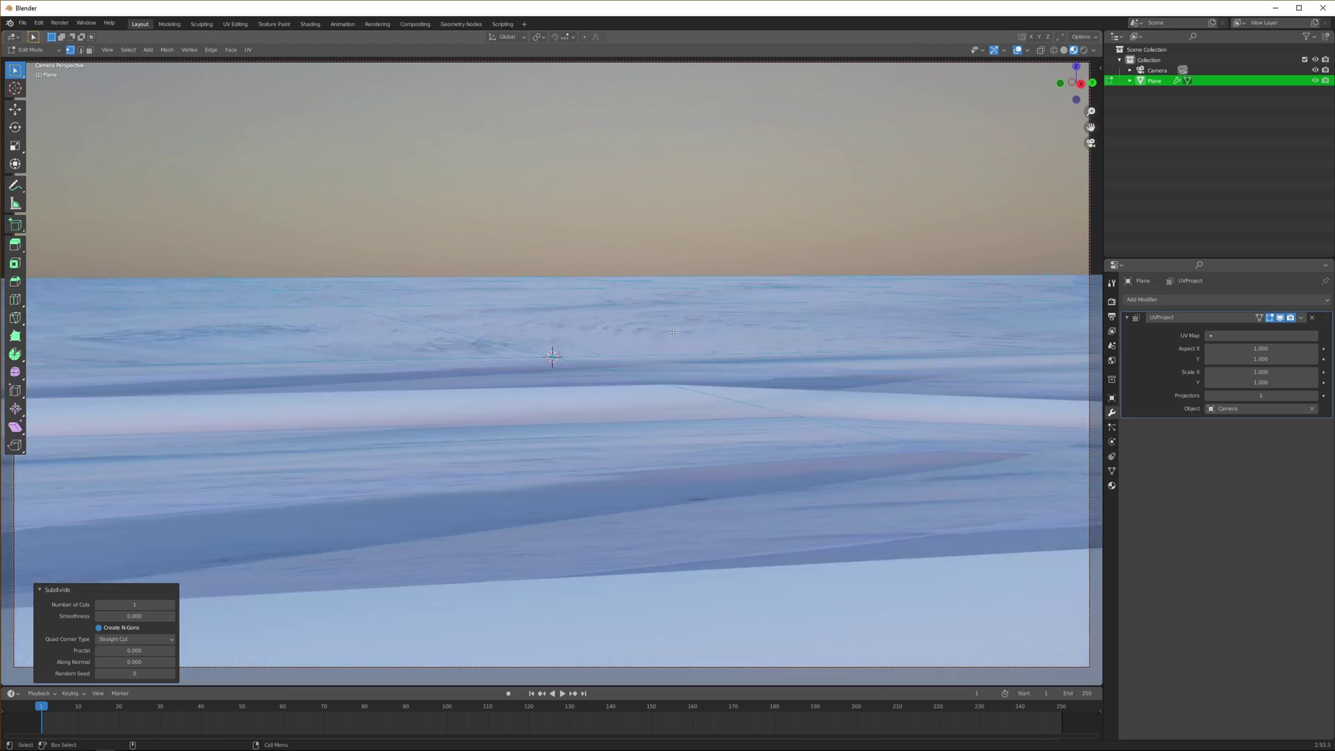
right_click(673, 331)
left_click(664, 330)
right_click(702, 320)
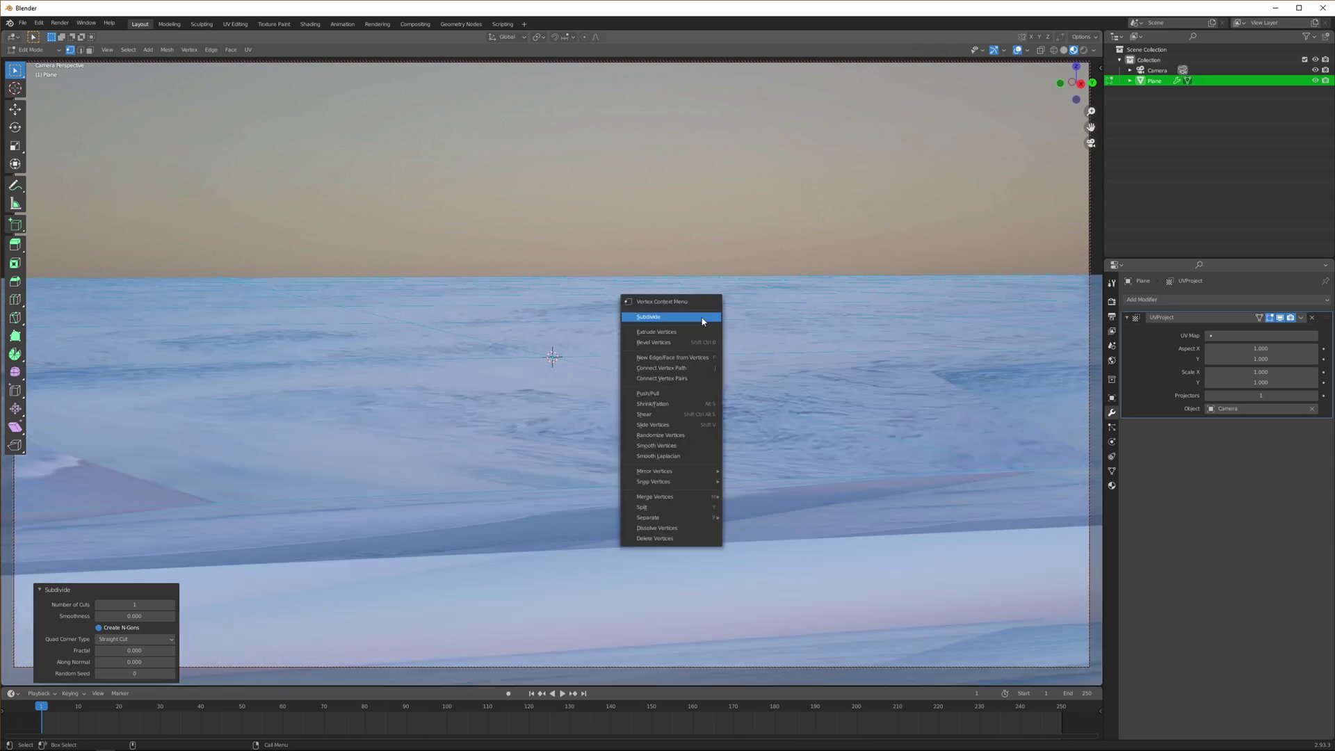
left_click(690, 317)
right_click(676, 302)
left_click(671, 314)
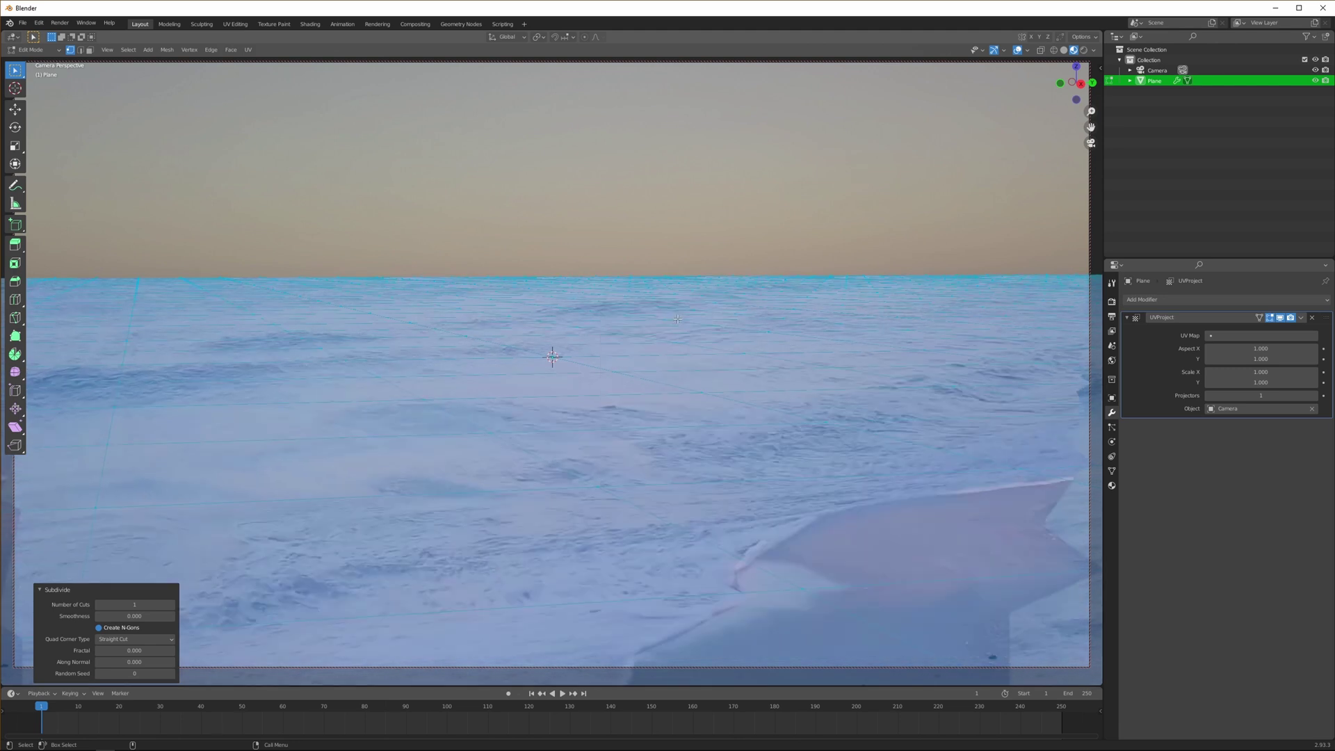
right_click(647, 359)
left_click(652, 360)
right_click(621, 334)
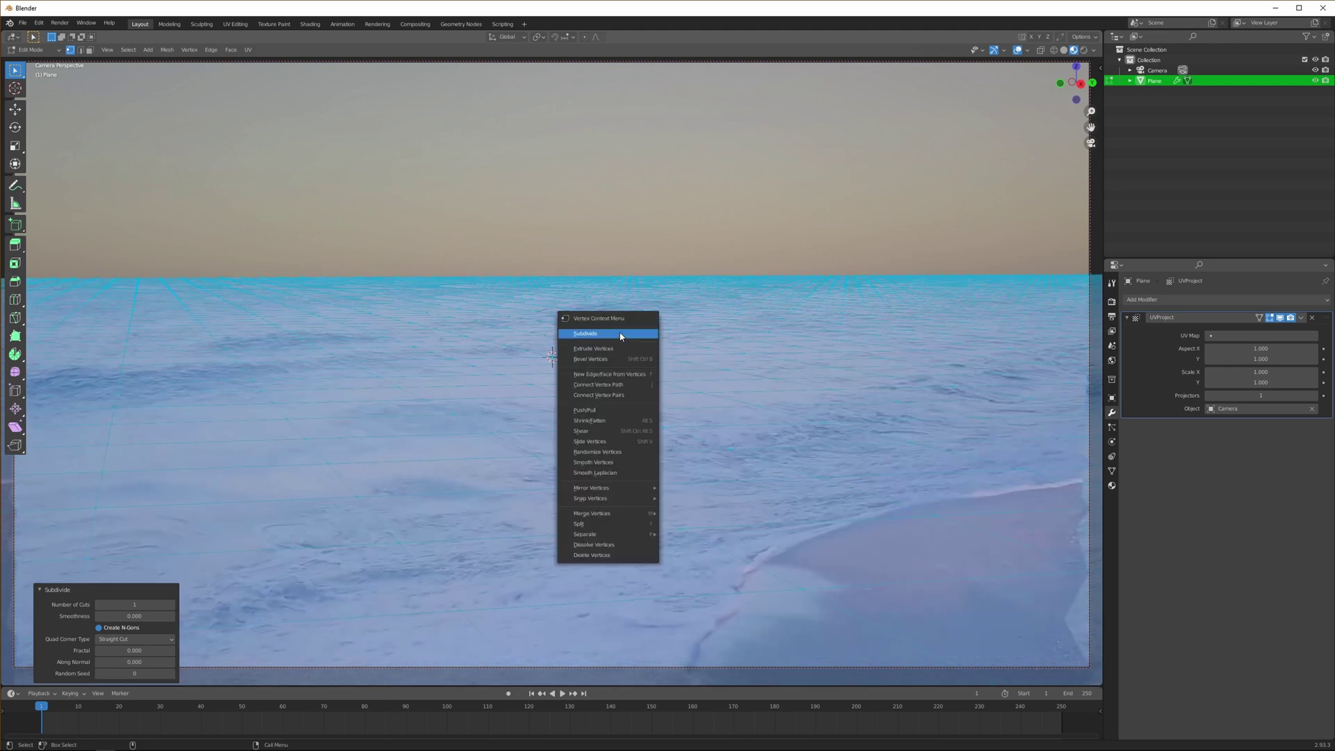
left_click(637, 333)
right_click(732, 316)
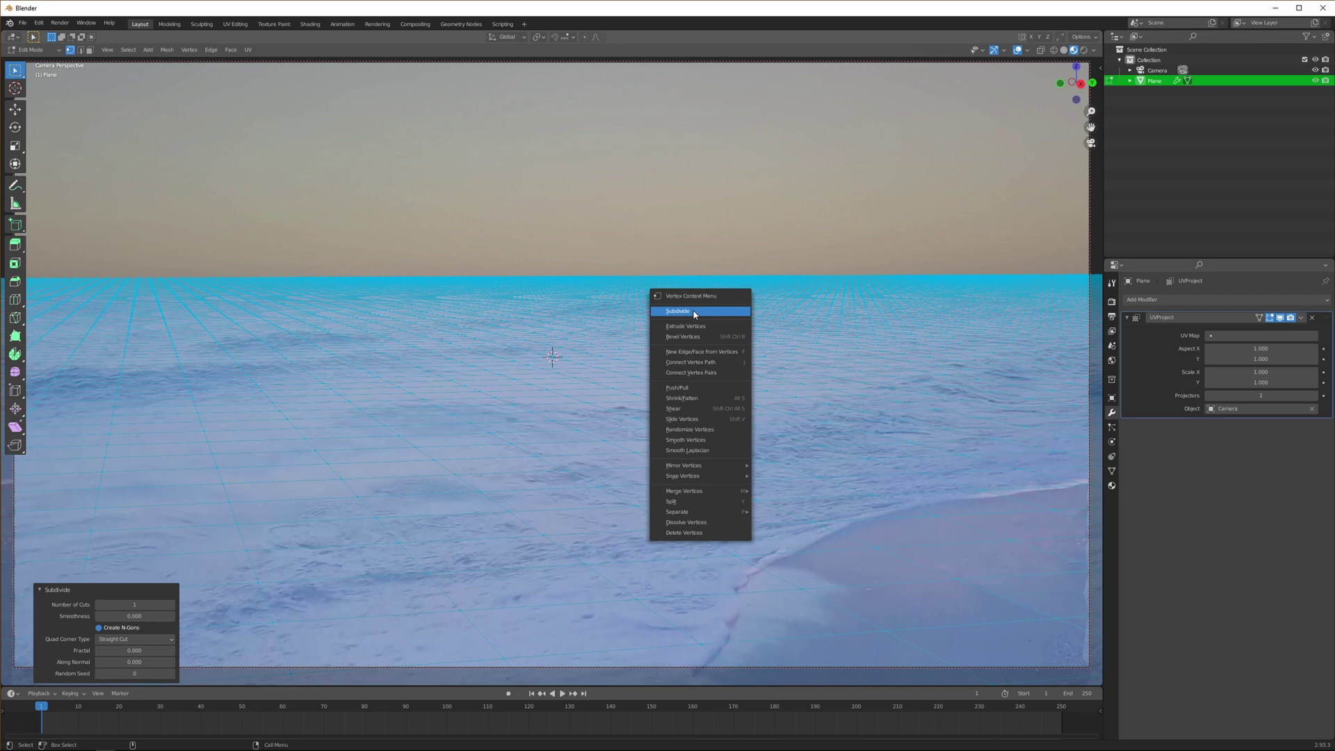
left_click(703, 312)
key("Tab")
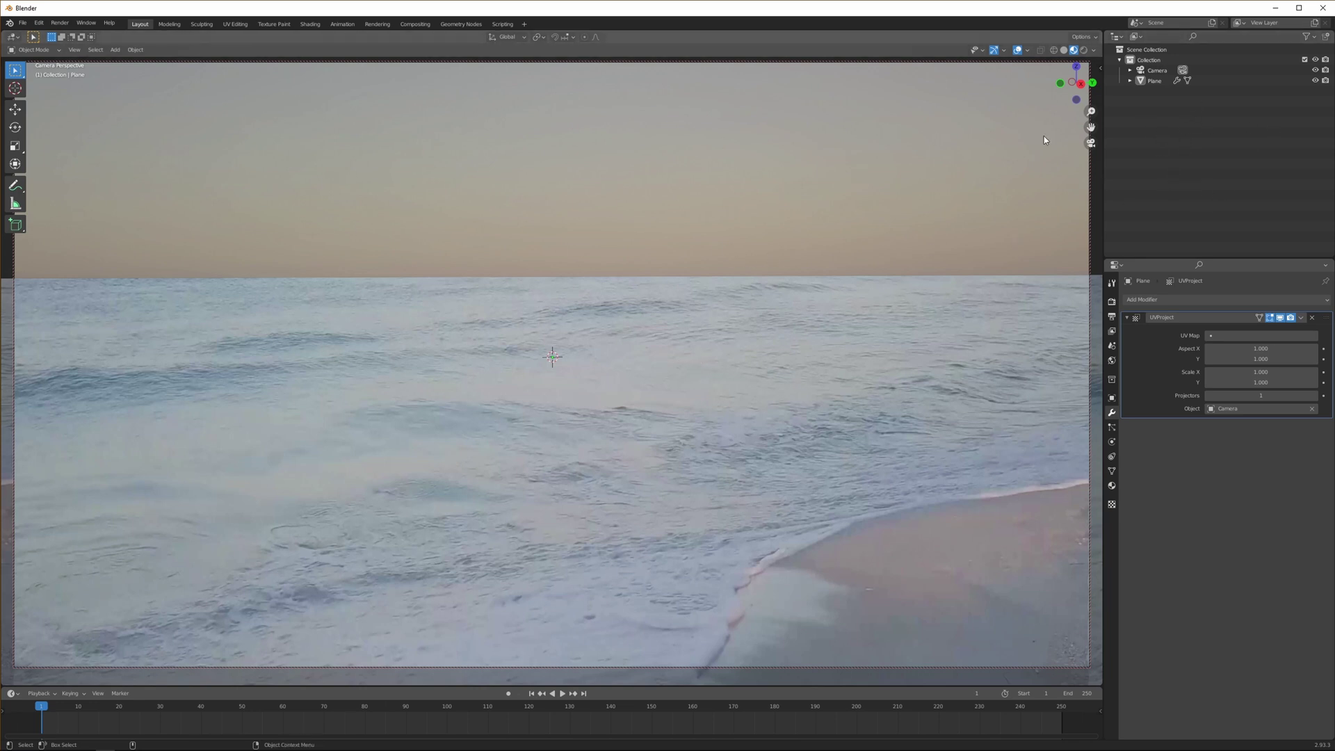
Step: Add a second plane, Plane.001, and rotate it upright in Top Ortho view
key("shift+a")
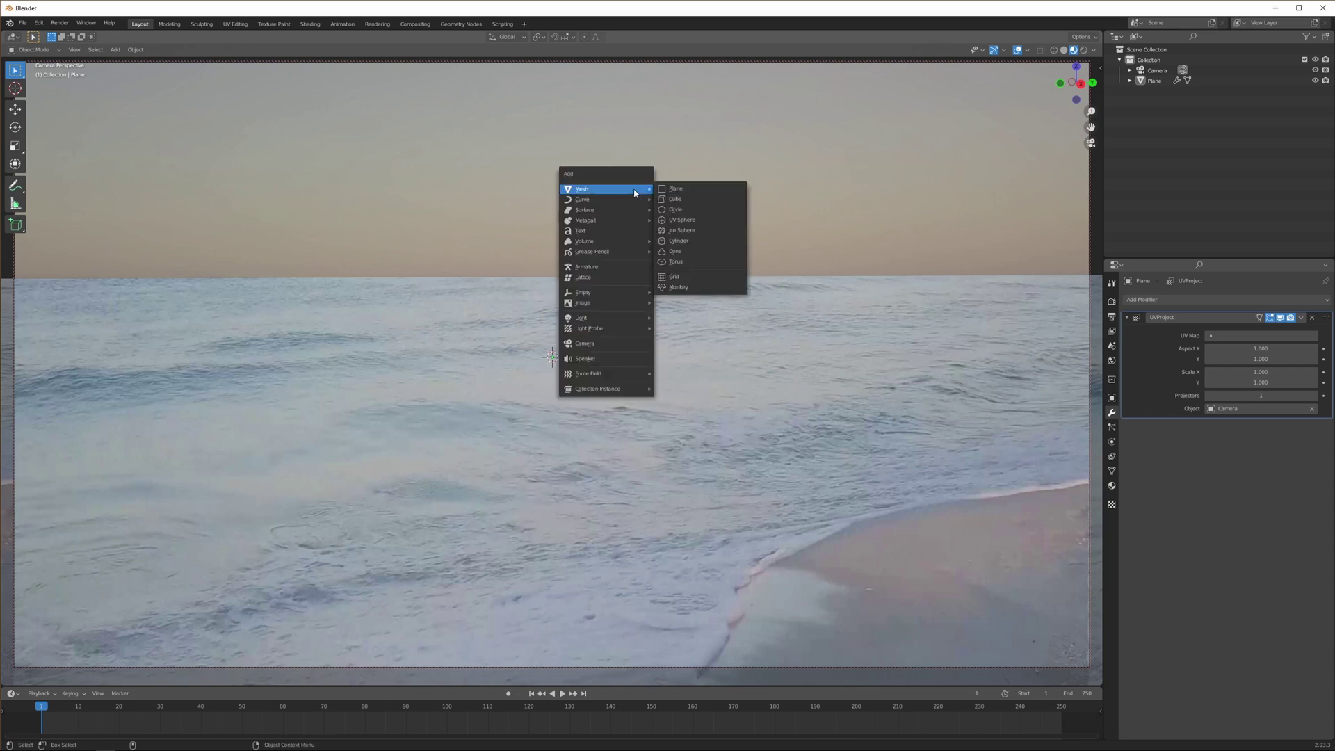
mouse_move(619, 194)
left_click(705, 187)
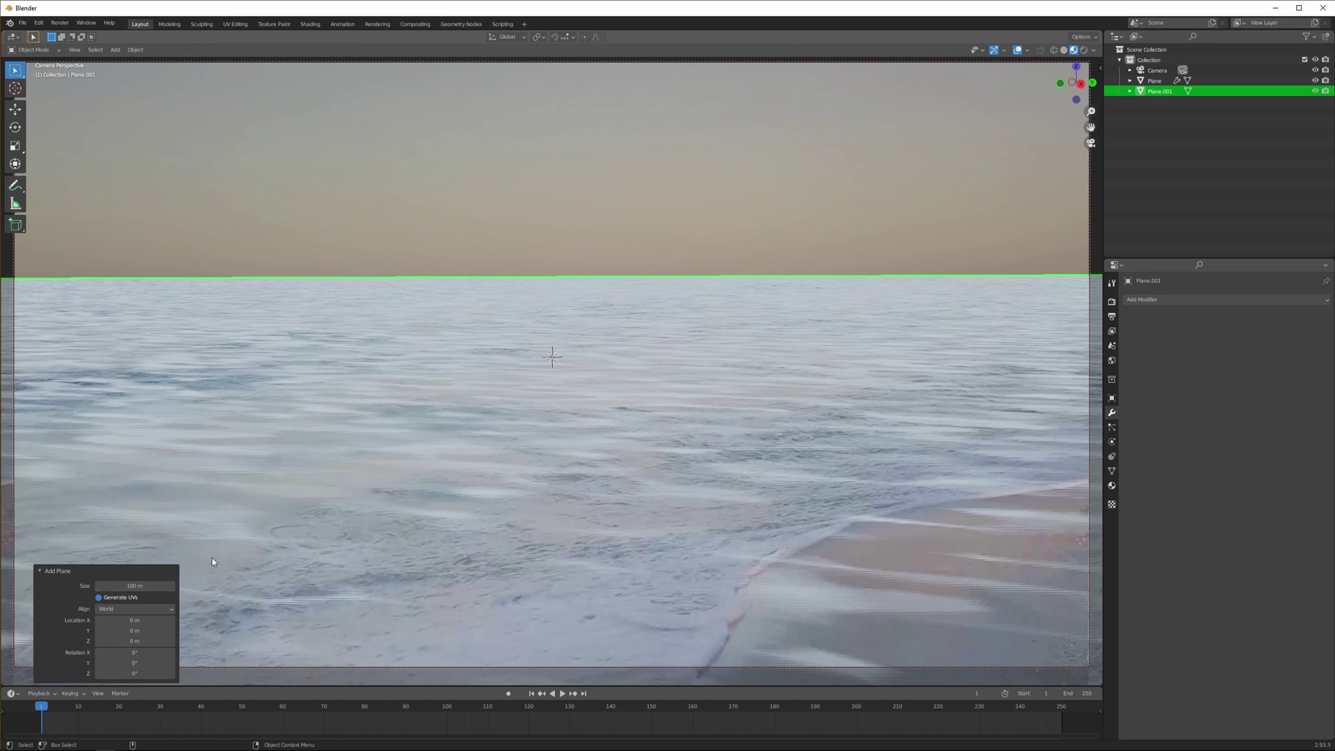
left_click(58, 571)
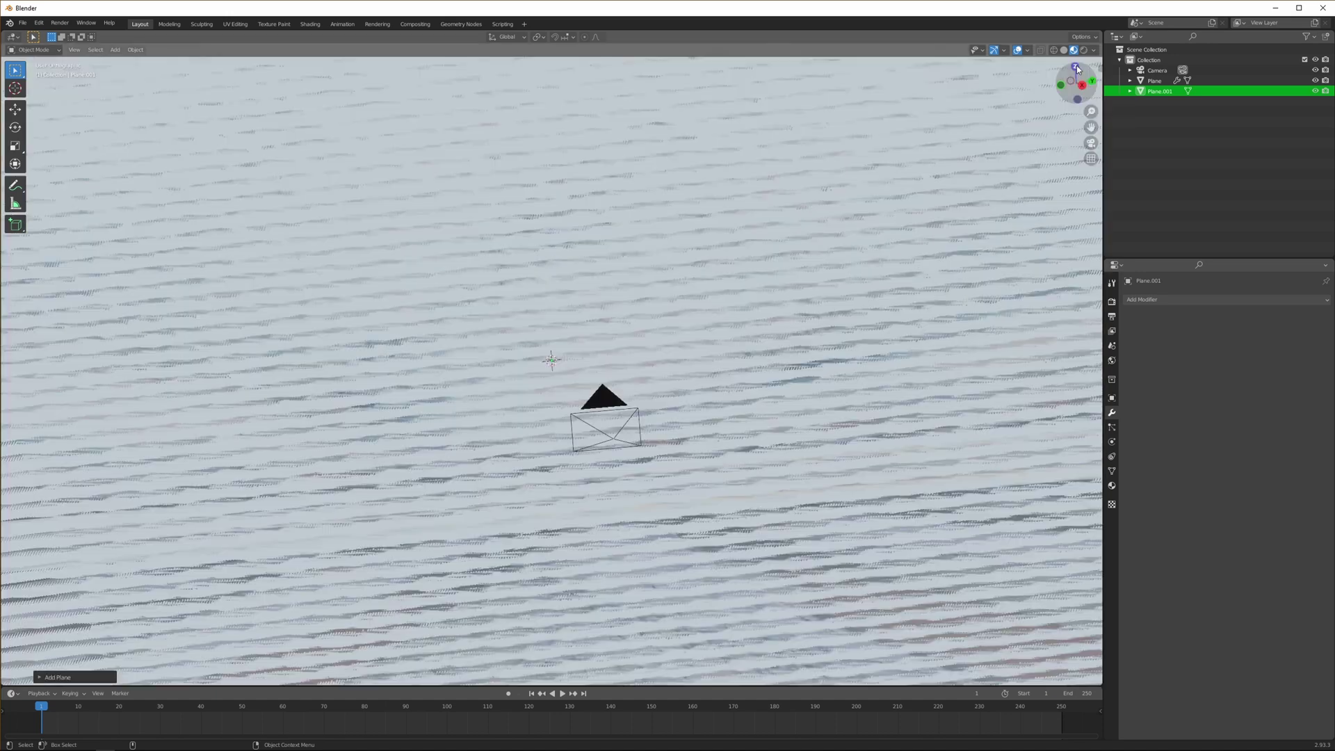
left_click(1077, 65)
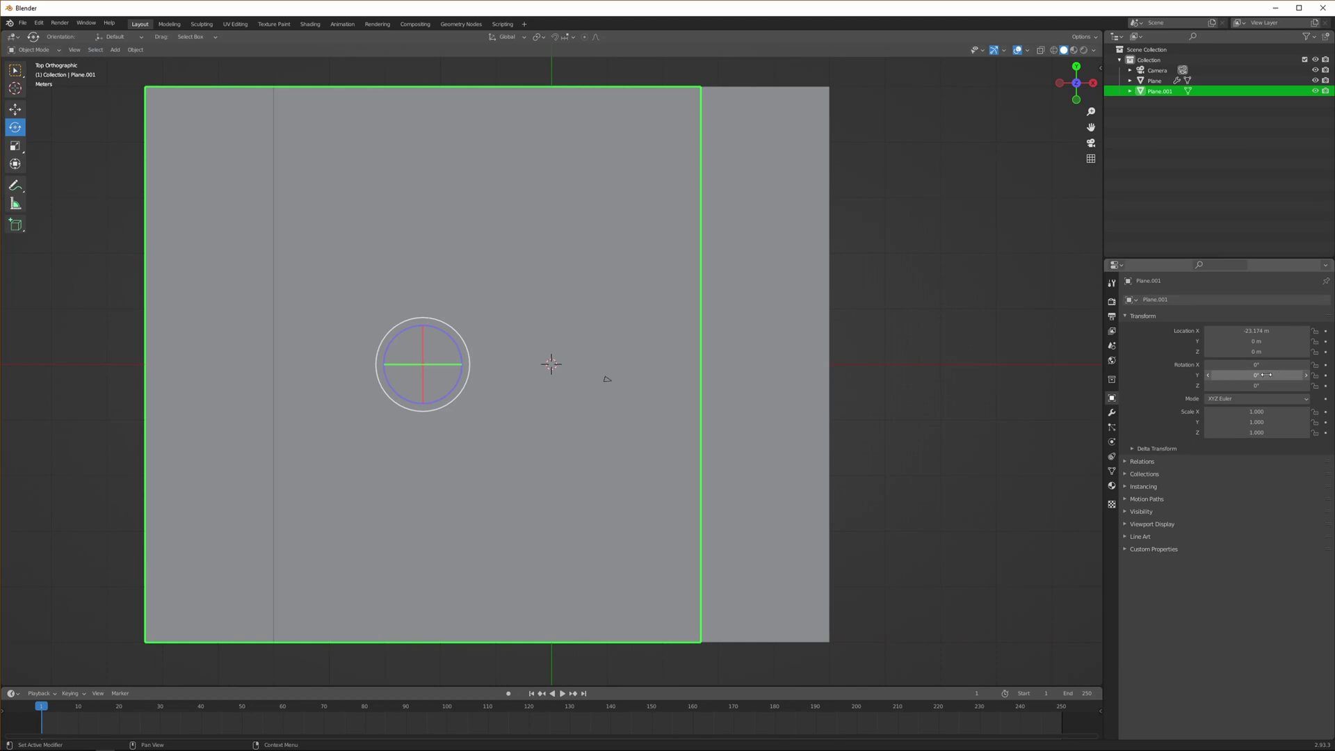
left_click_drag(1260, 375, 1321, 376)
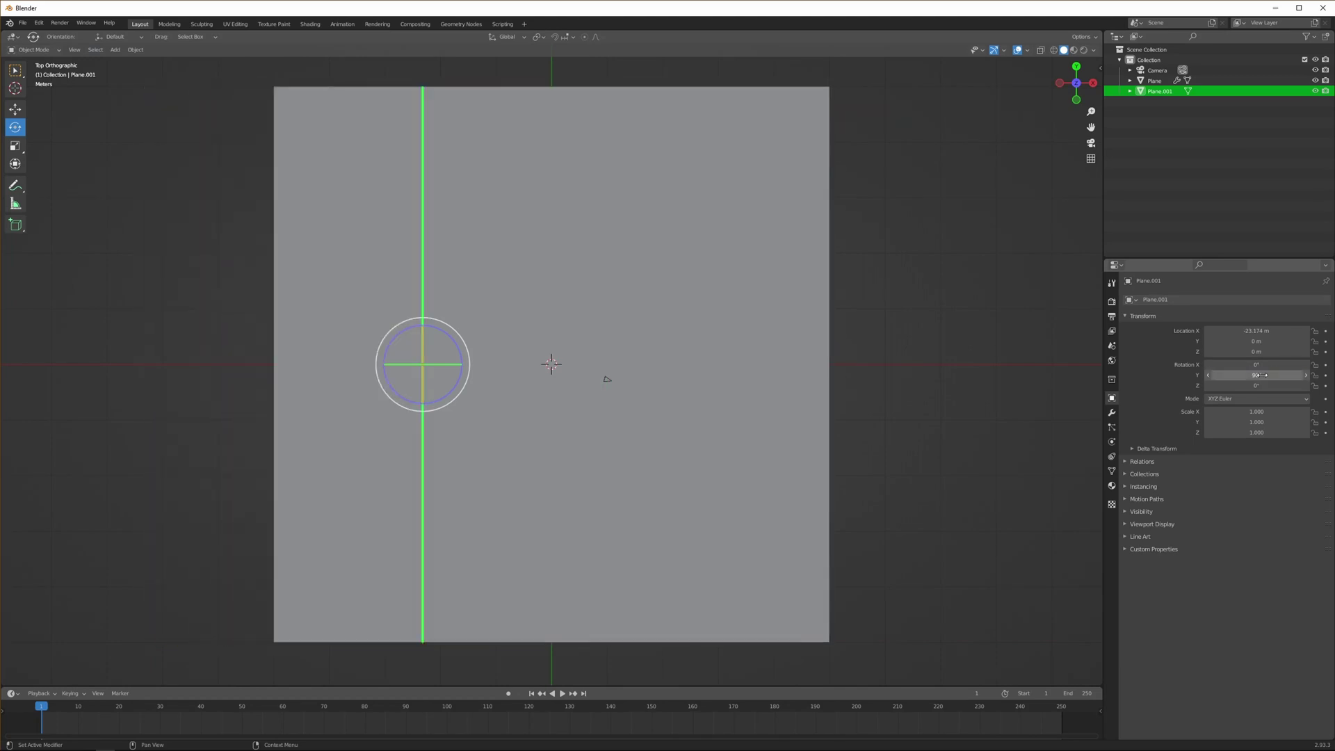
Step: Move Plane.001 up-left, then constrain it along Y to stand at the ground plane's edge
key("shift+space")
key("g")
left_click_drag(441, 348, 288, 105)
key("g")
key("y")
left_click(604, 382)
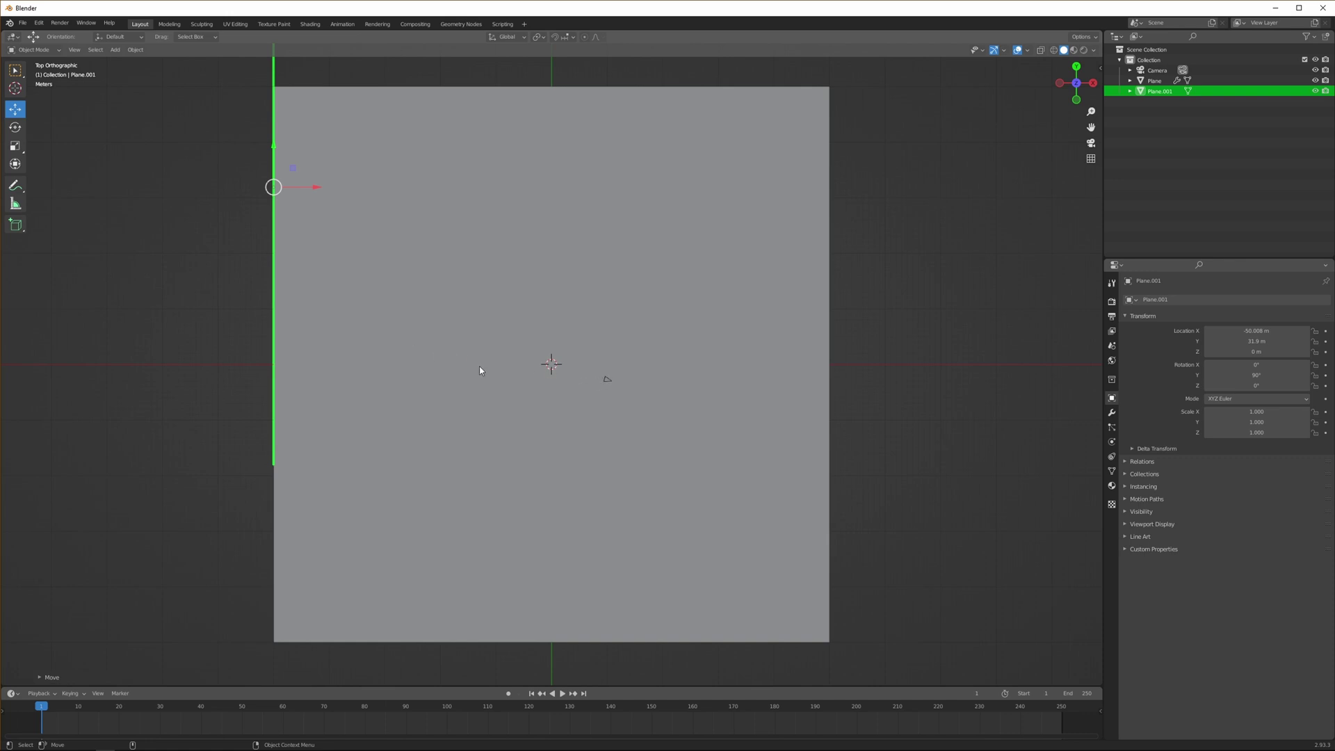
left_click_drag(277, 167, 274, 214)
Step: View through the camera in Material Preview shading and show the ground Plane's material
left_click(1090, 141)
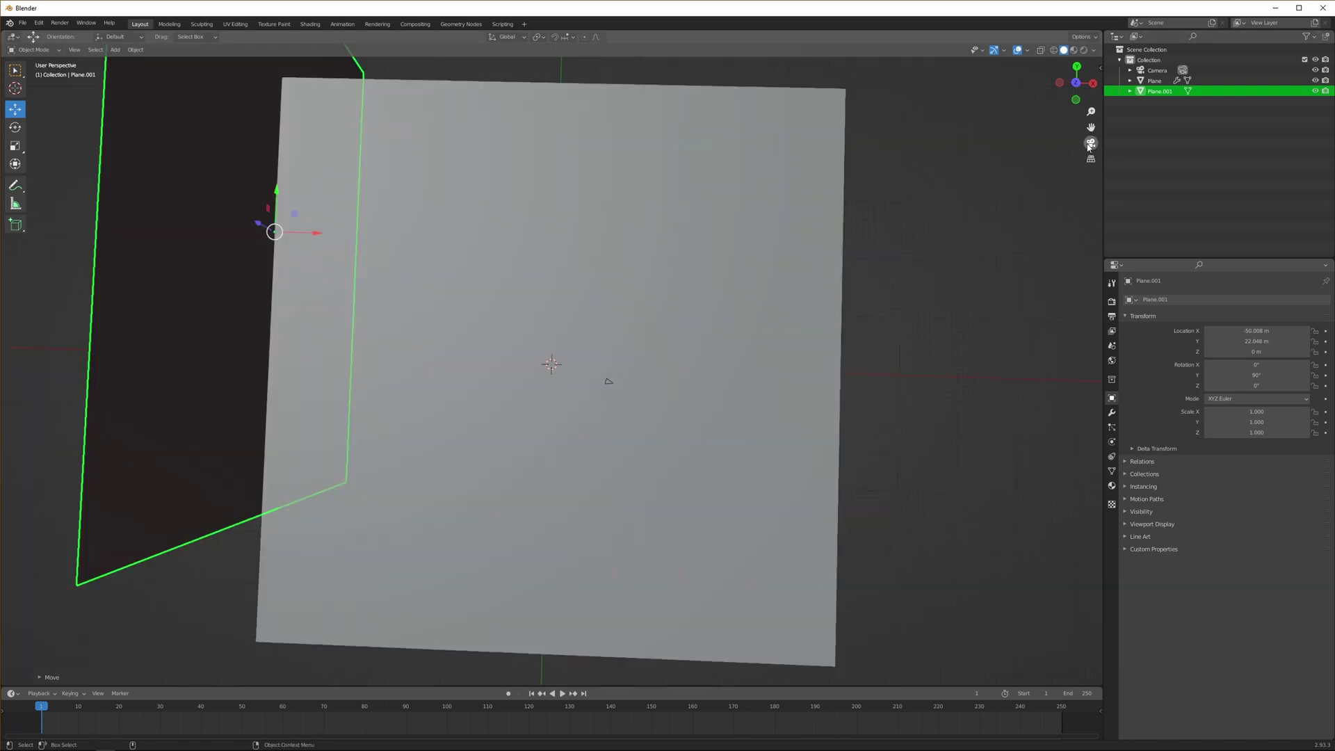
left_click(1074, 50)
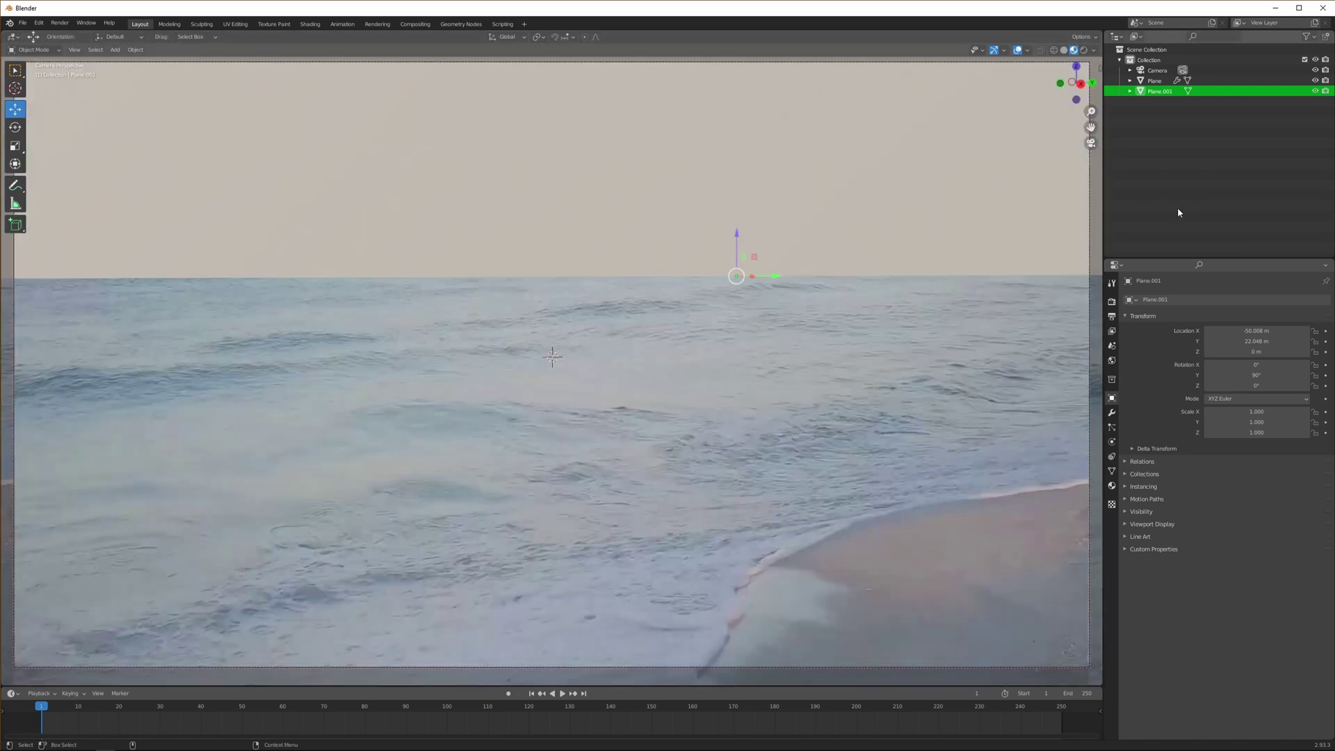
left_click(1111, 486)
left_click(1130, 344)
left_click(1165, 371)
left_click(1155, 81)
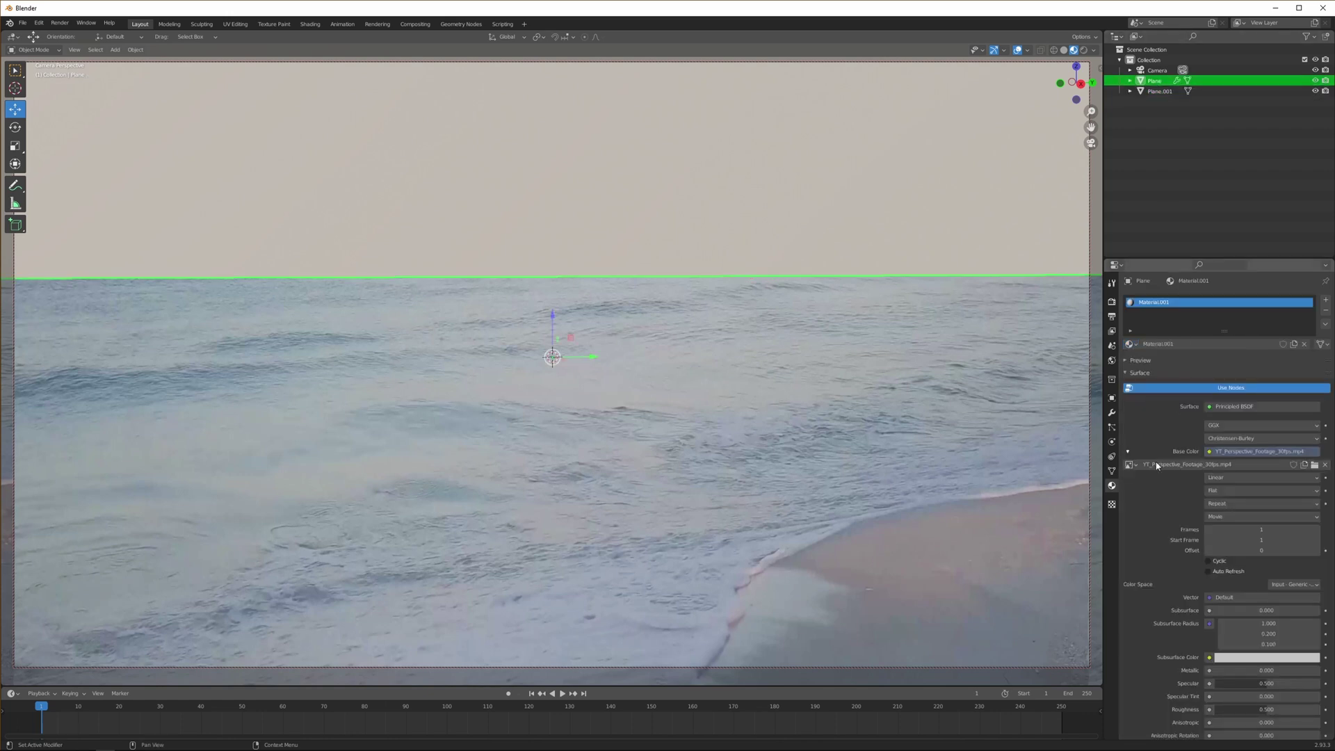
Step: Rename Material.001 to 'Sea' and assign it to Plane.001
double_click(1162, 303)
type("Sea")
key("Return")
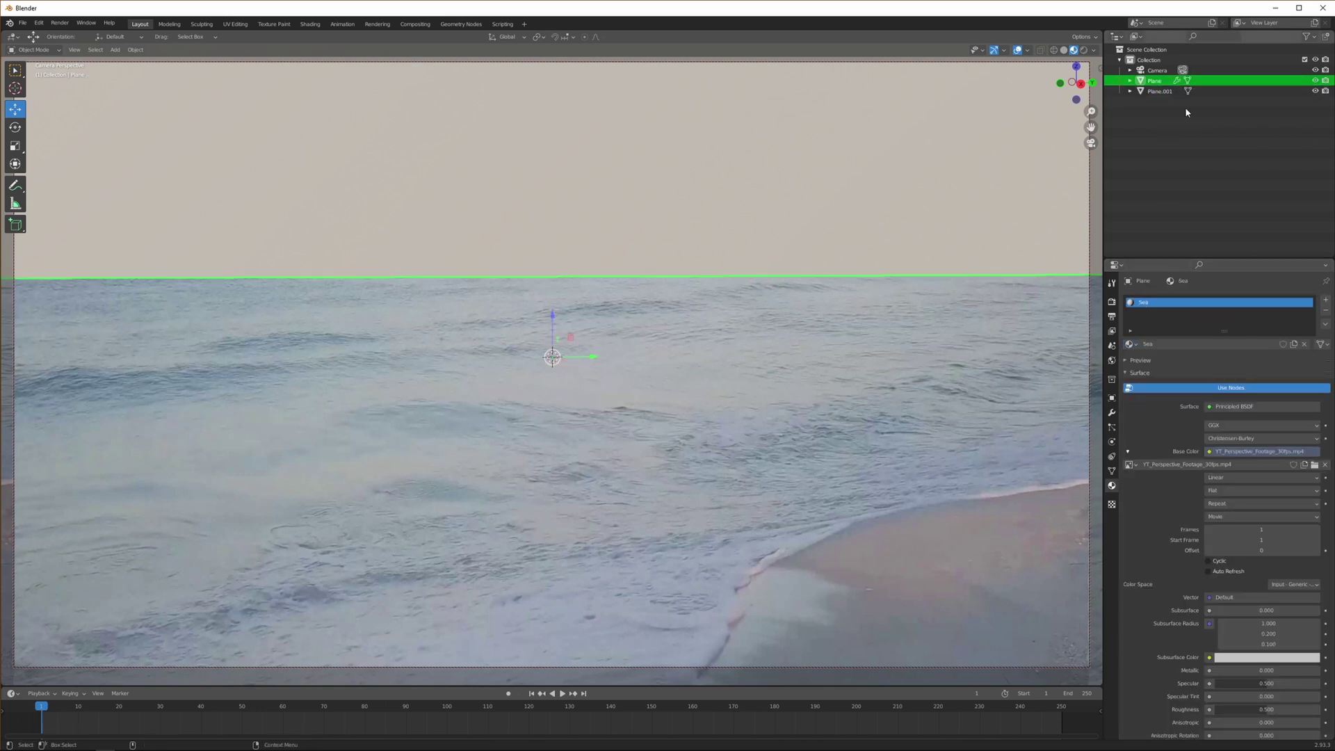
left_click(1182, 91)
left_click(1250, 198)
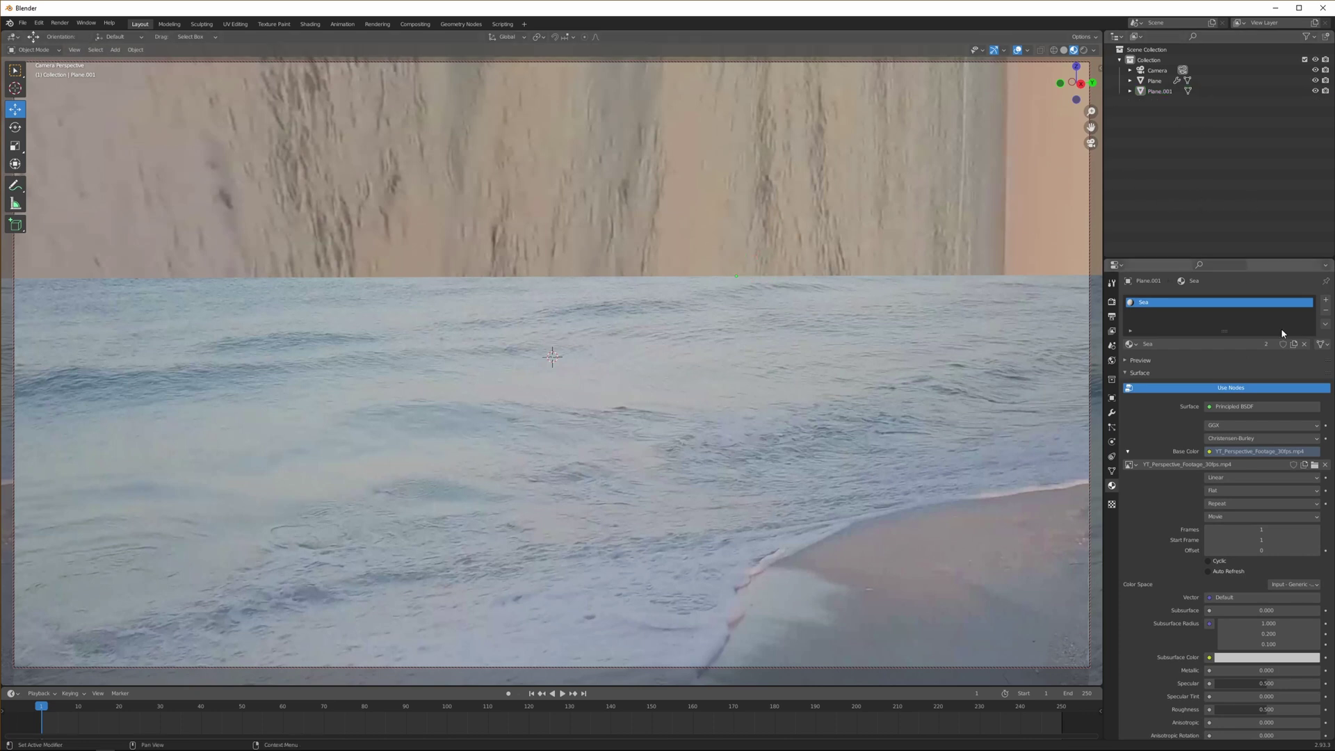
Step: Add a UV Project modifier to Plane.001 using the Camera as projector
left_click(1112, 412)
left_click(1224, 299)
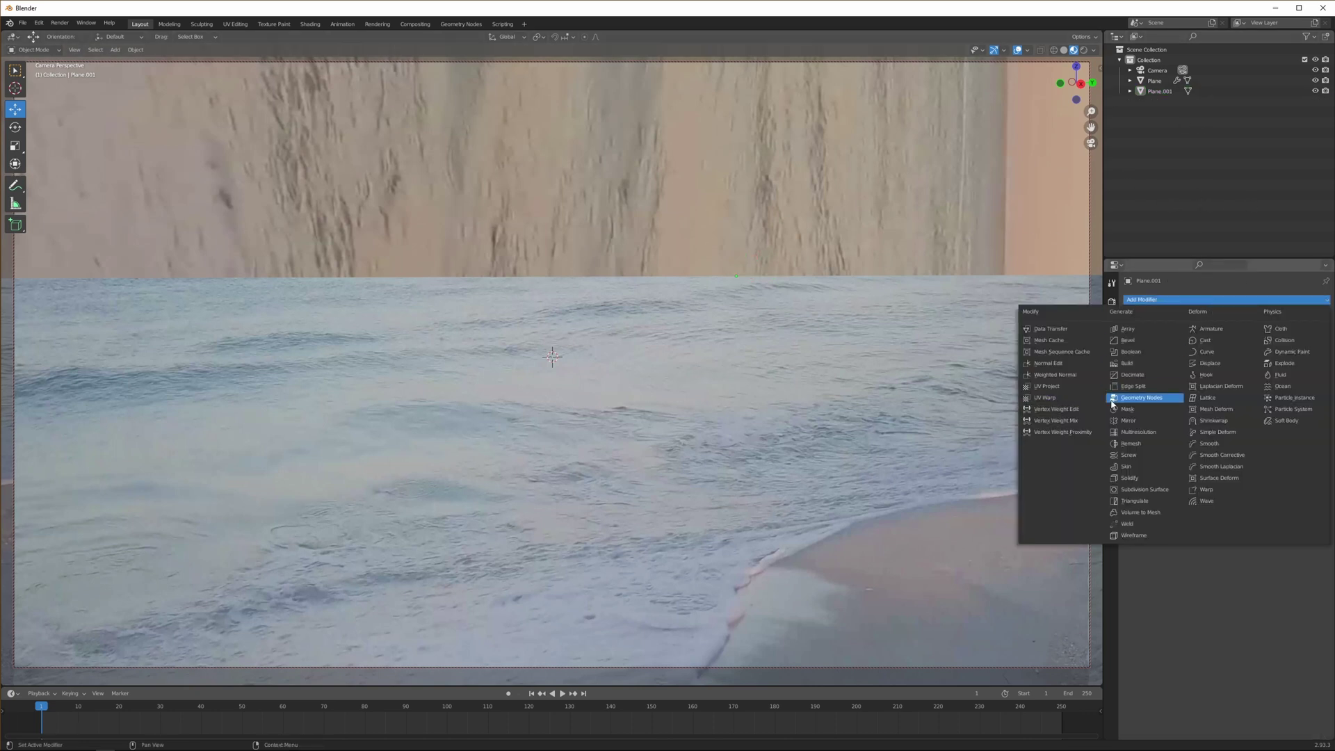
left_click(1047, 386)
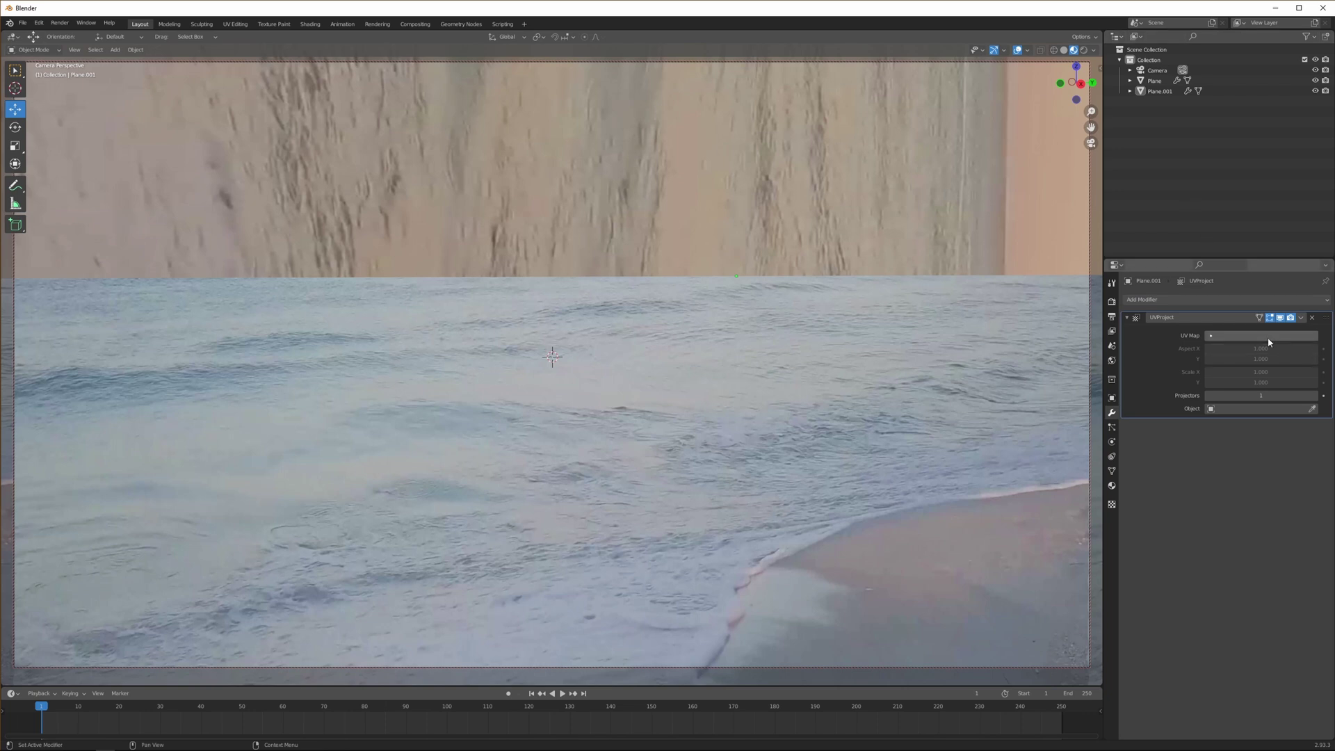
left_click(1312, 409)
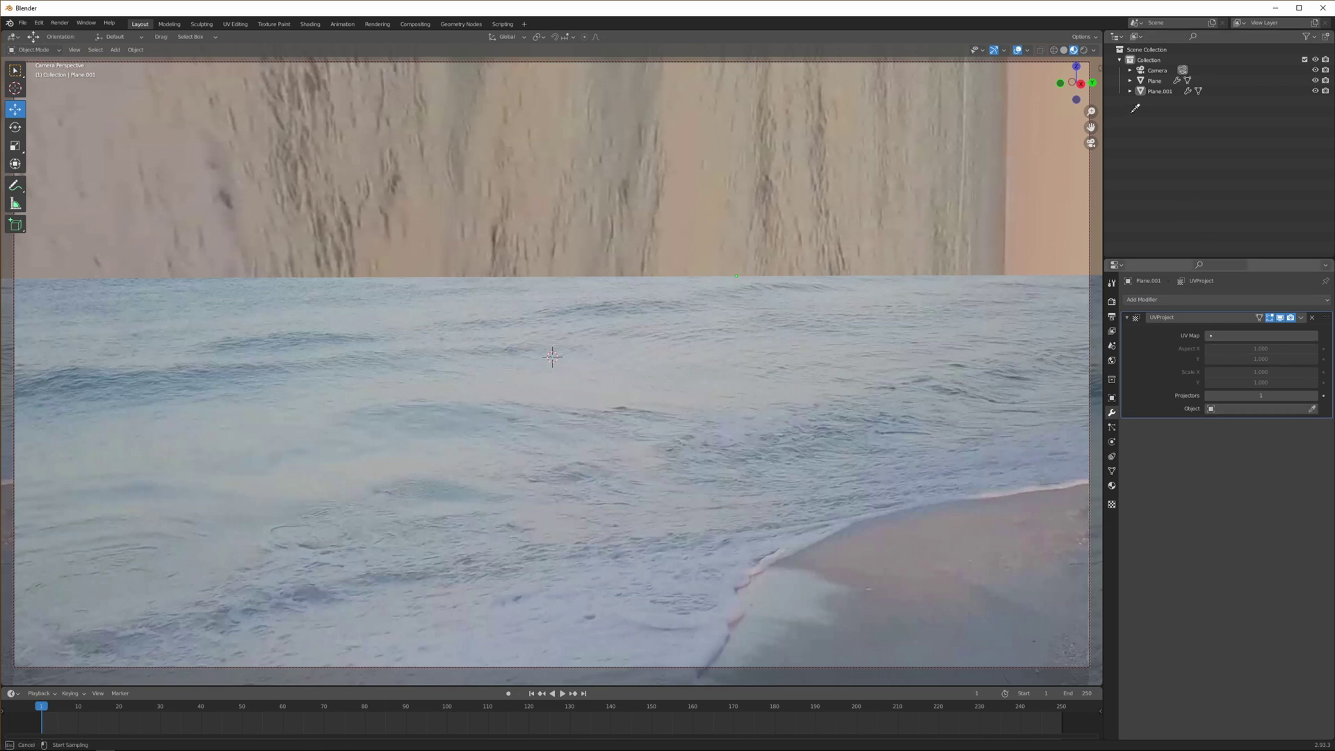
left_click(1158, 69)
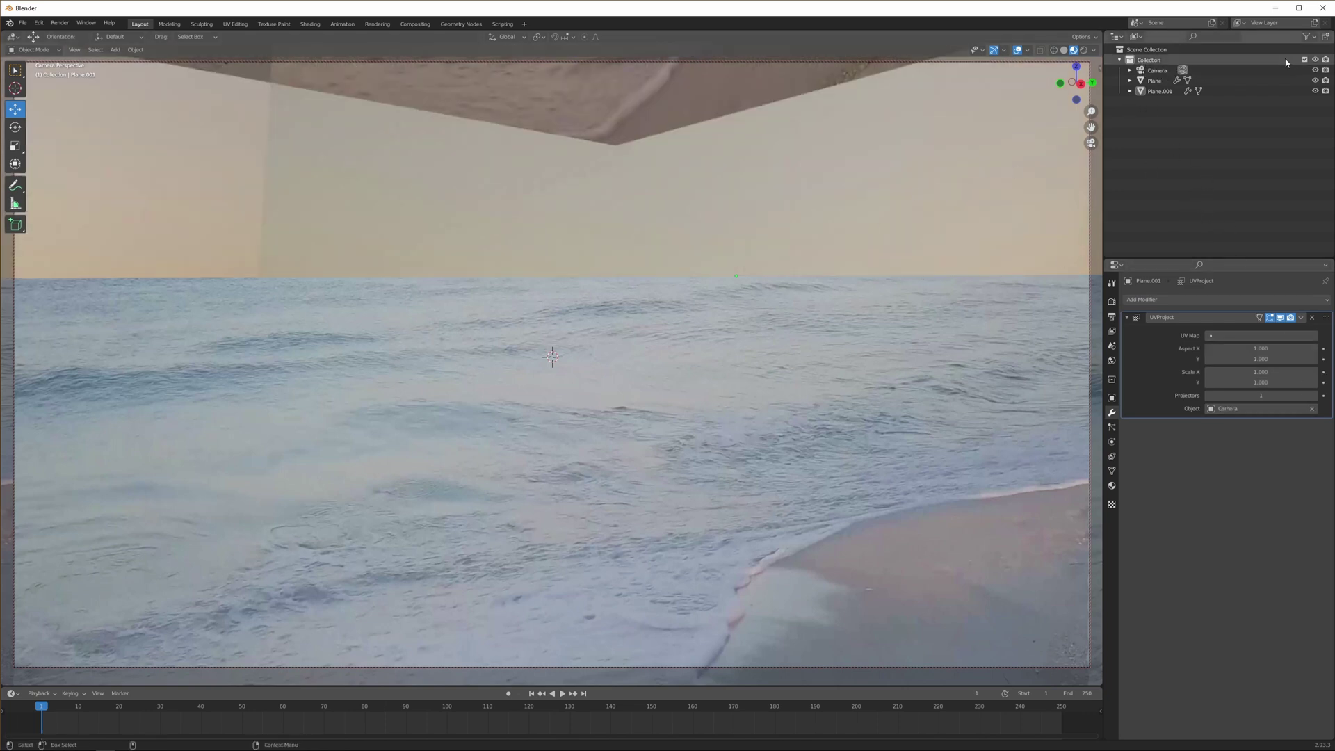
Step: Subdivide Plane.001's mesh four times in Edit Mode, then return to Object Mode
key("Tab")
right_click(583, 180)
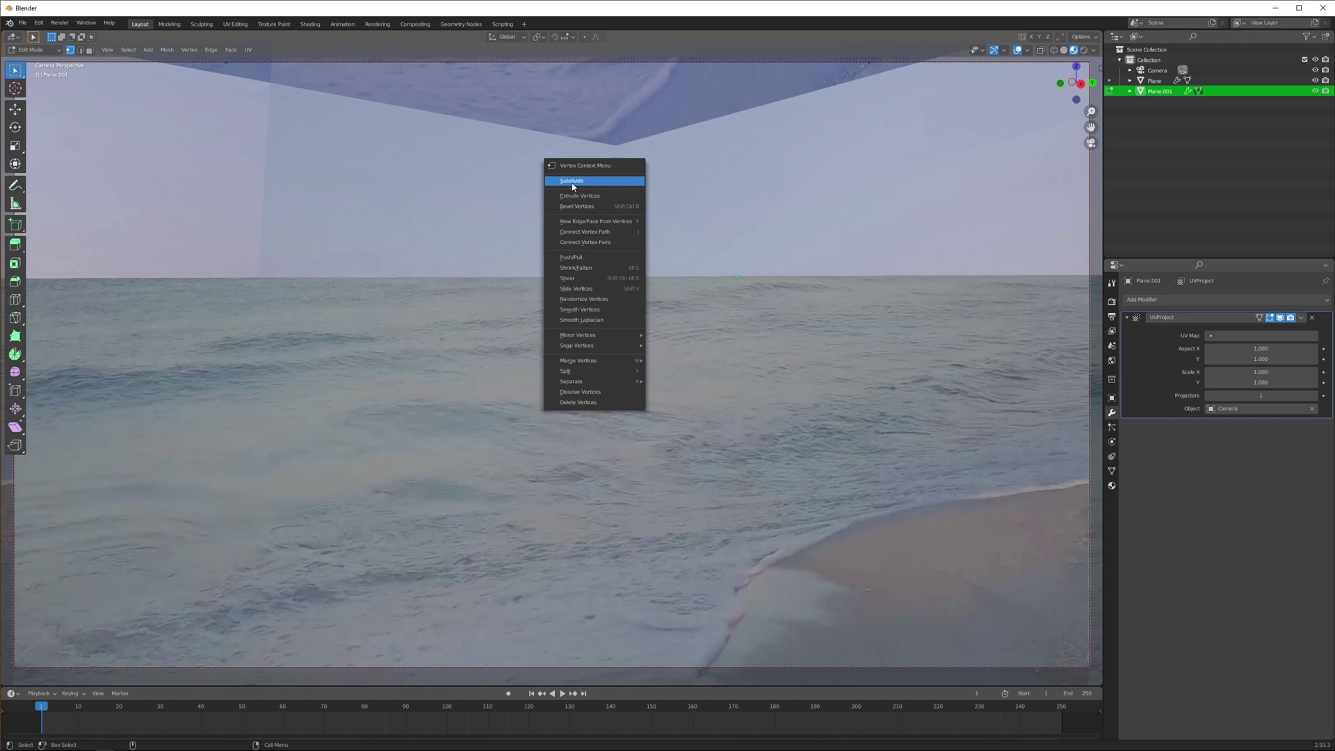
left_click(573, 181)
right_click(626, 178)
key("Escape")
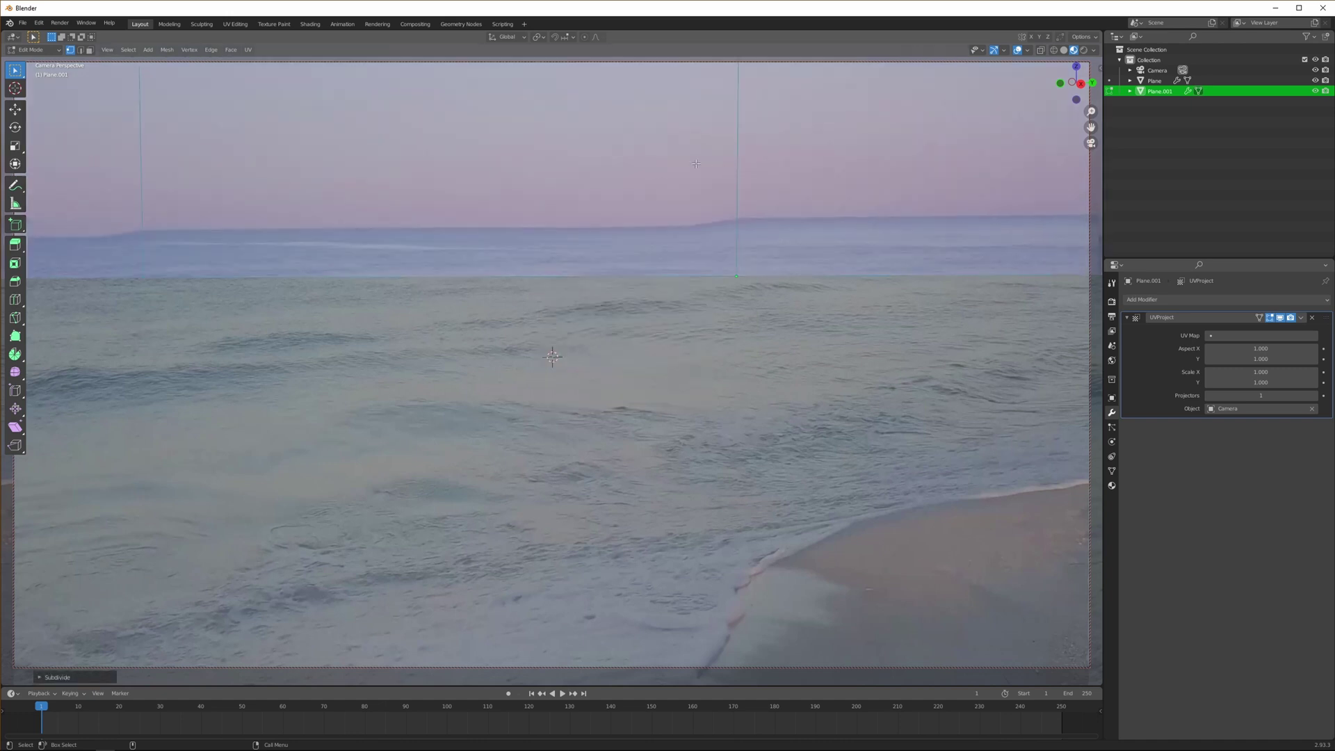
right_click(696, 163)
left_click(696, 165)
right_click(634, 164)
left_click(634, 164)
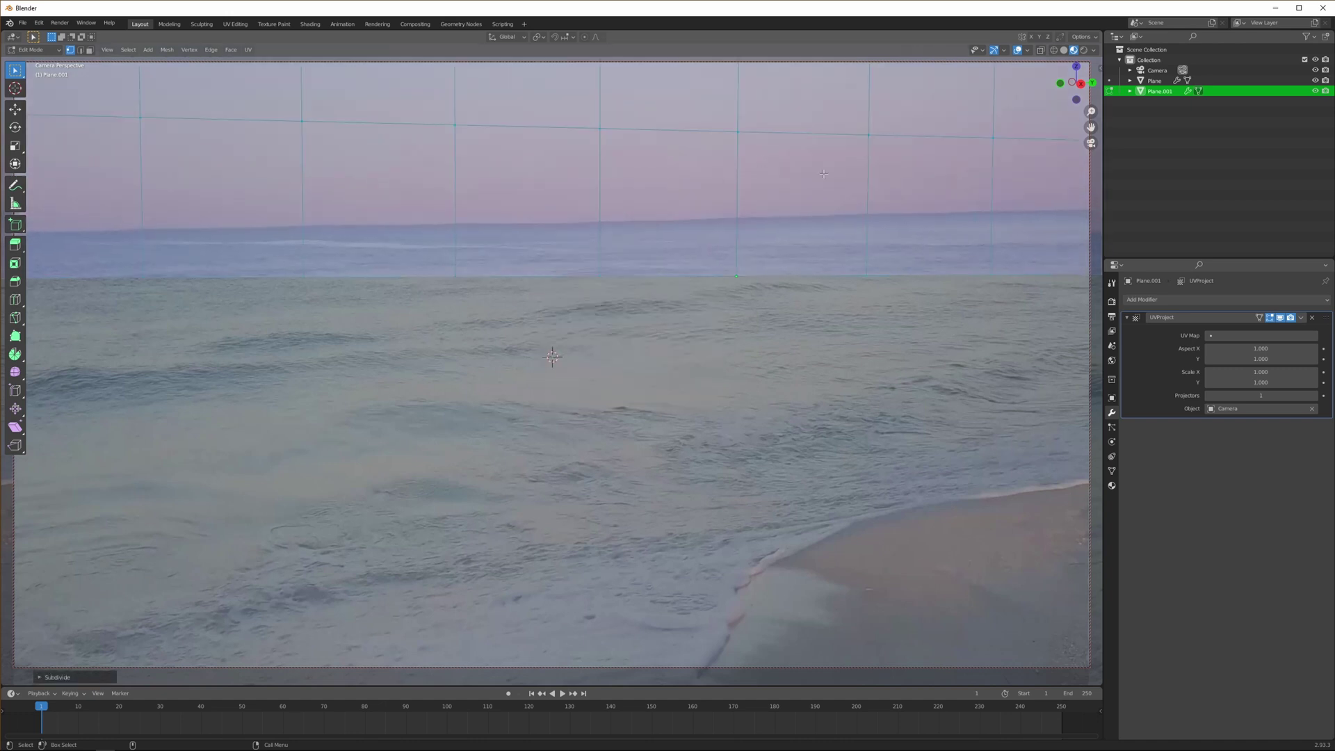
right_click(654, 153)
key("Escape")
right_click(643, 155)
left_click(643, 155)
key("Tab")
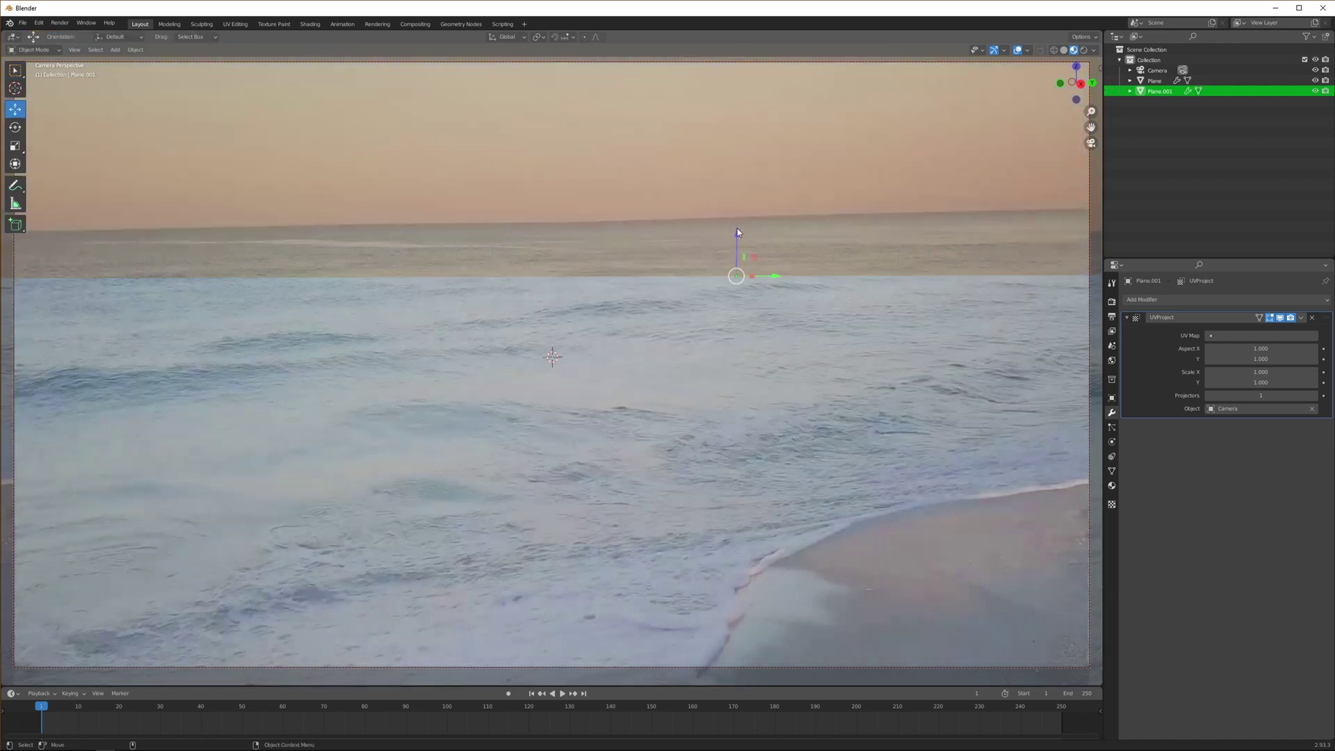
left_click(737, 229)
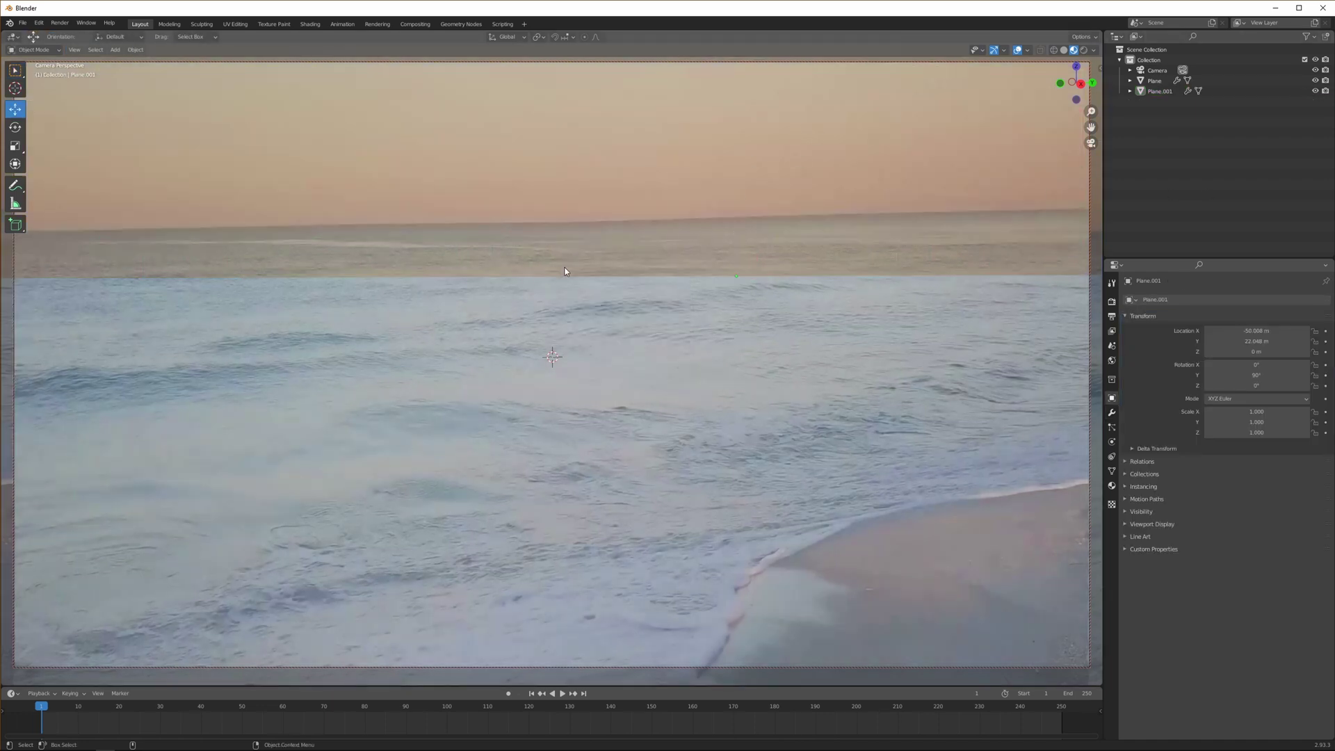
Step: Adjust the Camera's location and rotation to about 83.3° X and 69.5° Z to align the horizon
left_click(1160, 71)
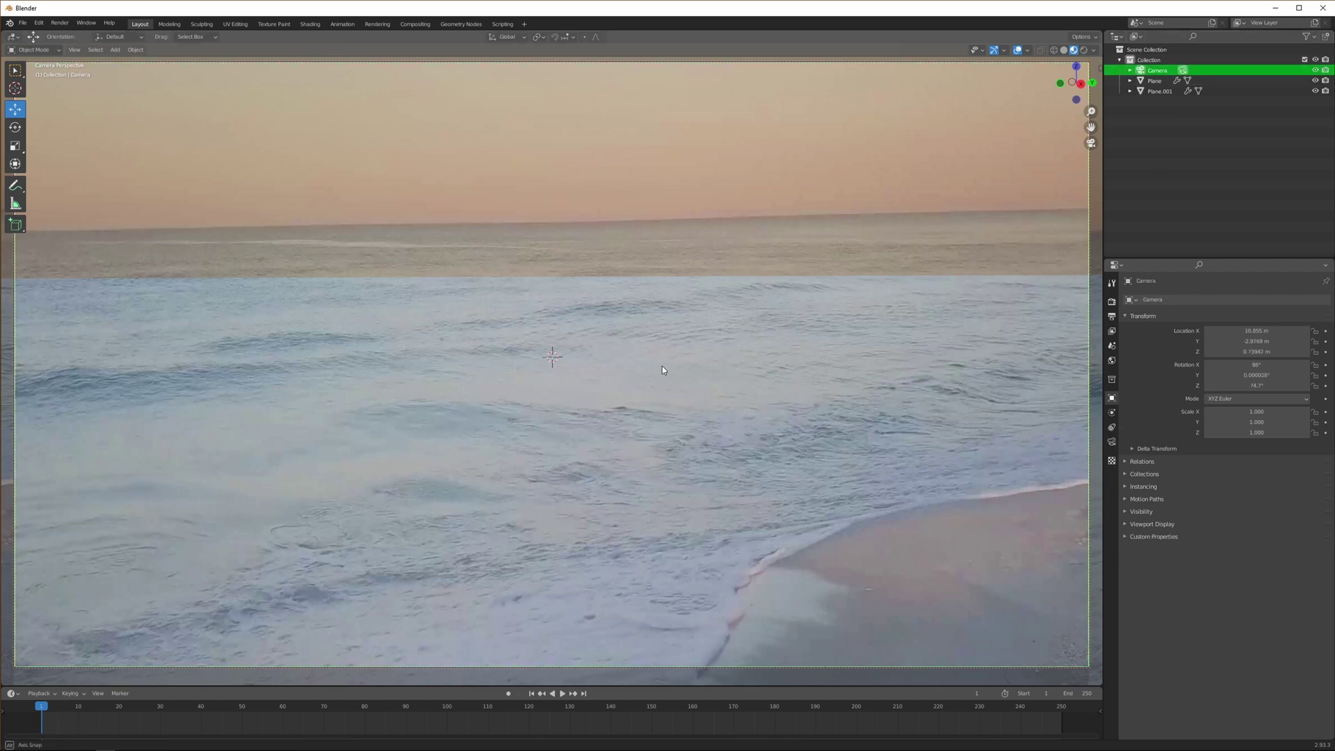
middle_click_drag(662, 366, 663, 370)
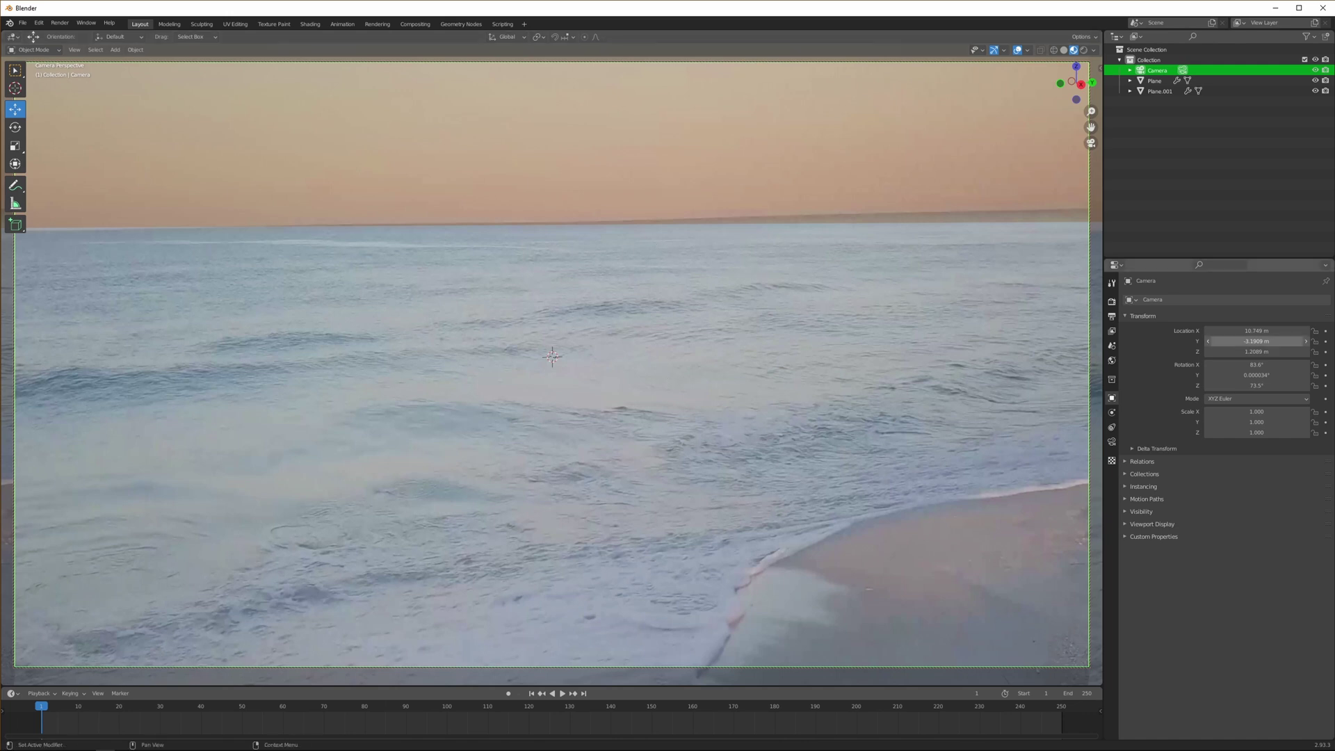
key("ctrl+i")
middle_click_drag(738, 368, 741, 369)
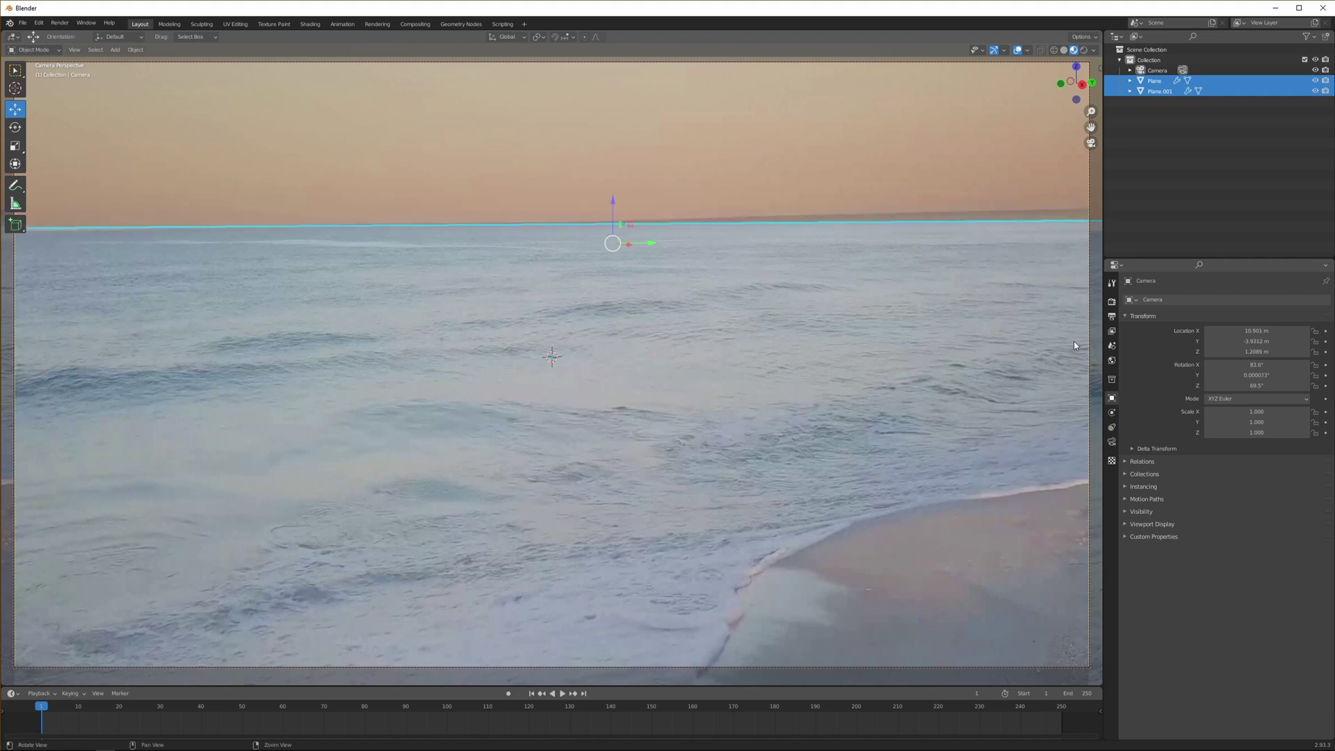
left_click_drag(1265, 365, 1263, 365)
mouse_move(1256, 375)
left_mouse_down()
mouse_move(1259, 331)
mouse_move(1255, 352)
left_mouse_up()
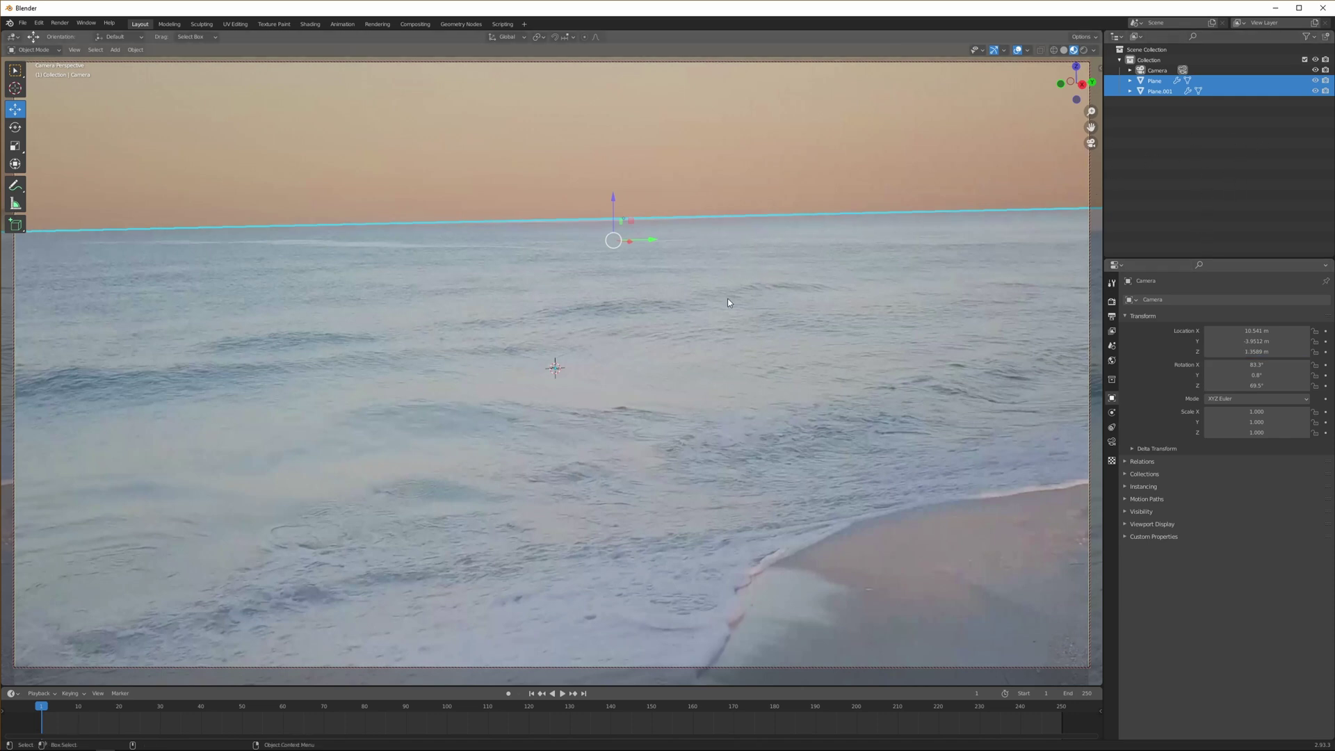
Step: Save the scene as Tuts_3DPerspective_210819_03.blend
left_click(1175, 151)
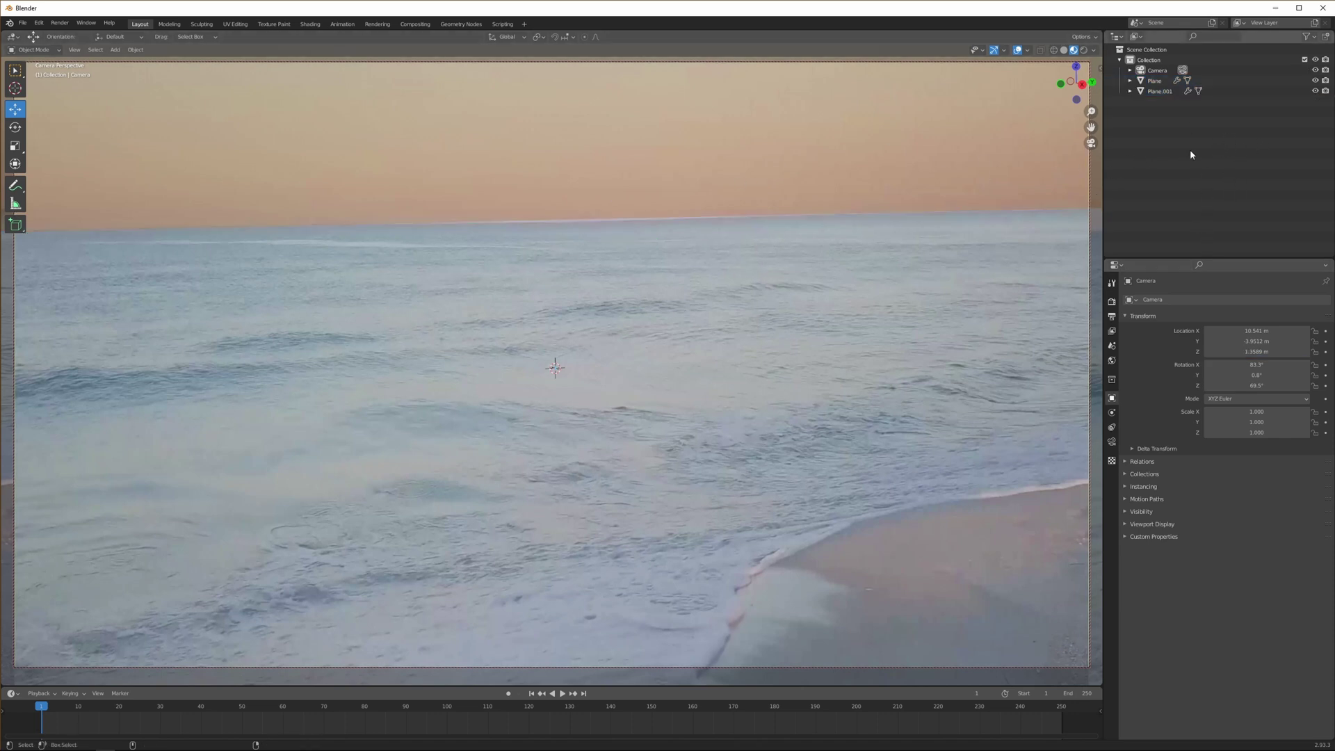
key("ctrl+s")
key("Escape")
key("ctrl+s")
left_click(518, 241)
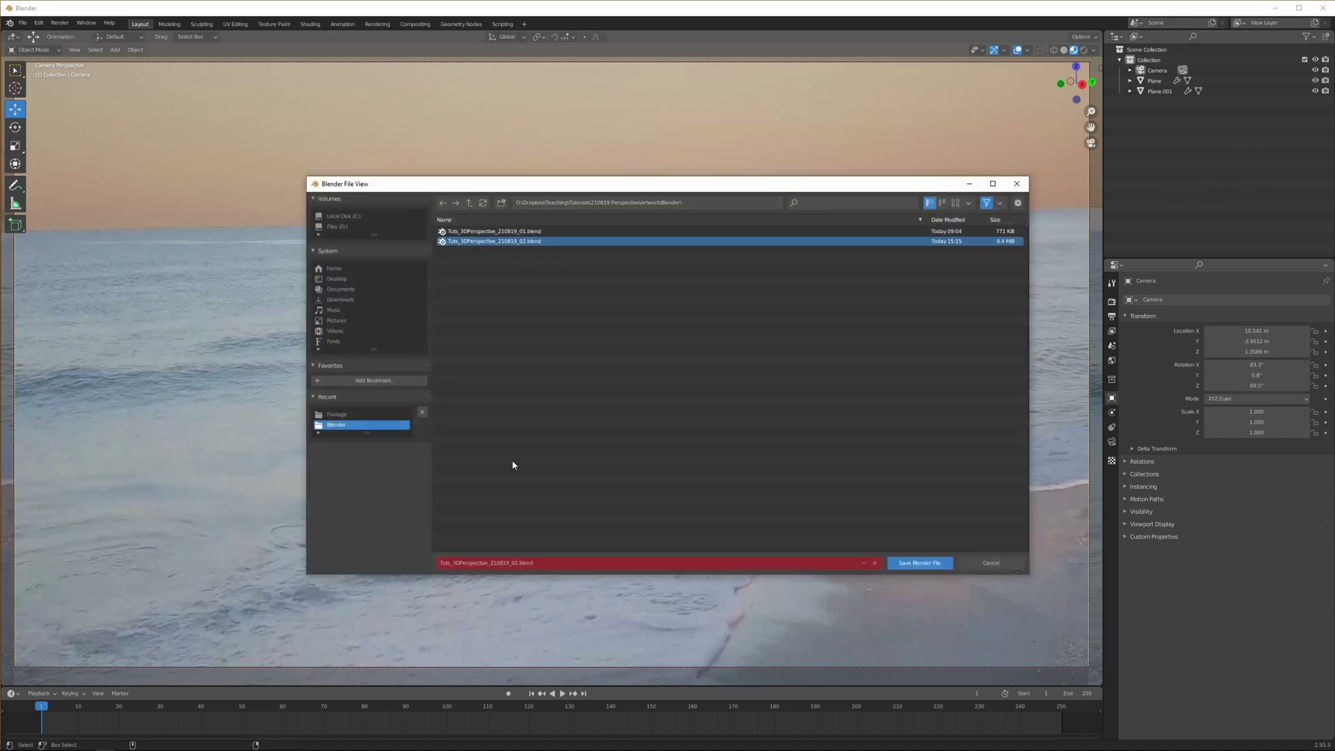
key("KP_Add")
key("Return")
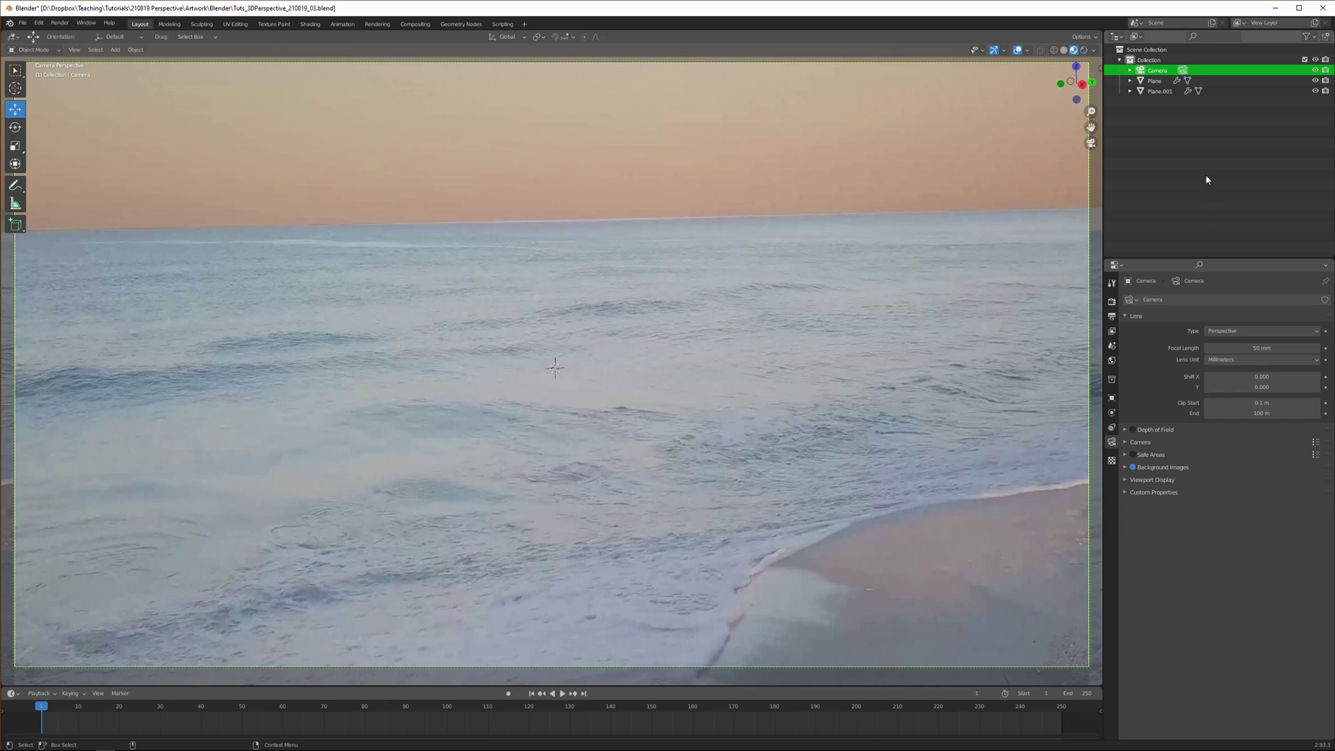
Step: Enable camera depth of field with F-Stop 1.4, keeping the focal length at 50 mm
left_click(1133, 429)
left_click(1125, 429)
mouse_move(1262, 486)
left_mouse_down()
mouse_move(1203, 487)
mouse_move(1248, 486)
left_mouse_up()
mouse_move(1261, 348)
left_mouse_down()
mouse_move(1288, 347)
mouse_move(1262, 348)
left_mouse_up()
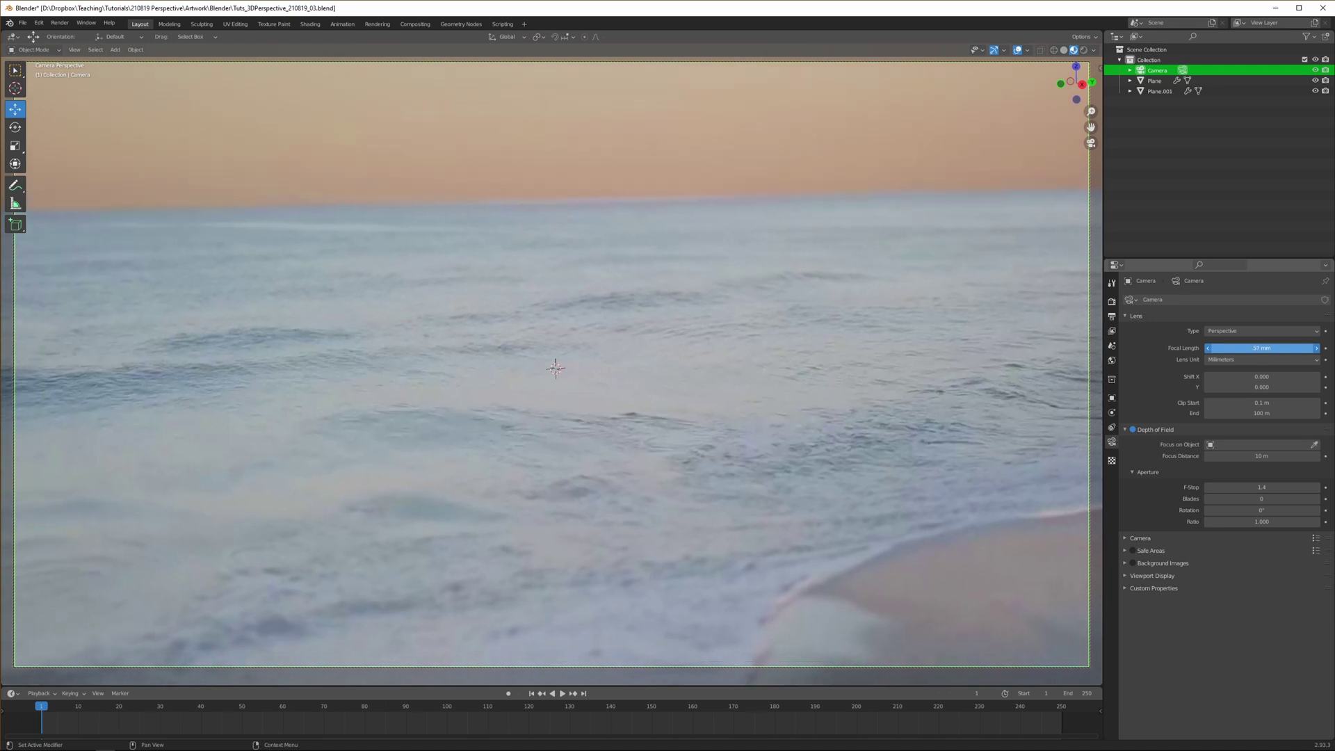
mouse_move(1262, 455)
left_mouse_down()
mouse_move(1241, 455)
mouse_move(1262, 456)
left_mouse_up()
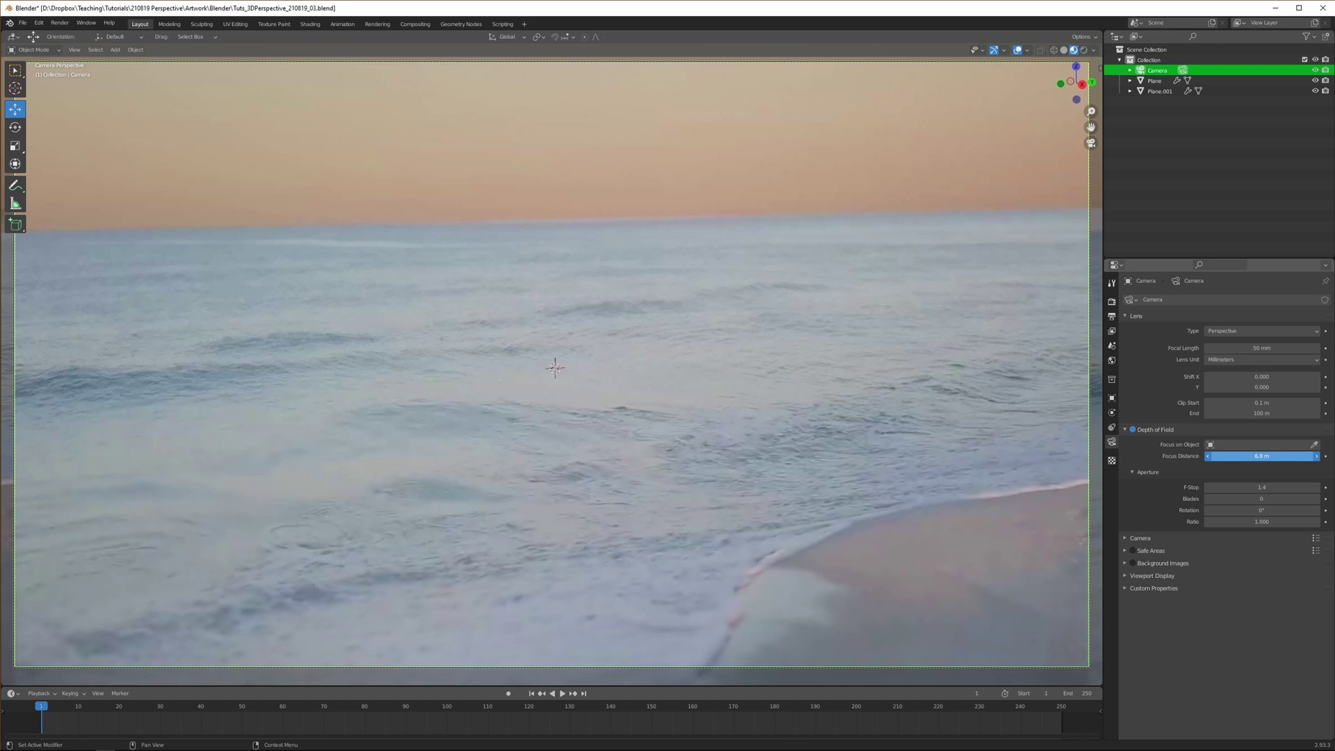
Step: Shorten the focus distance, then set Plane.001's video texture to 300 frames and scrub to frame 34
left_click_drag(1261, 456, 1252, 456)
left_click(1160, 91)
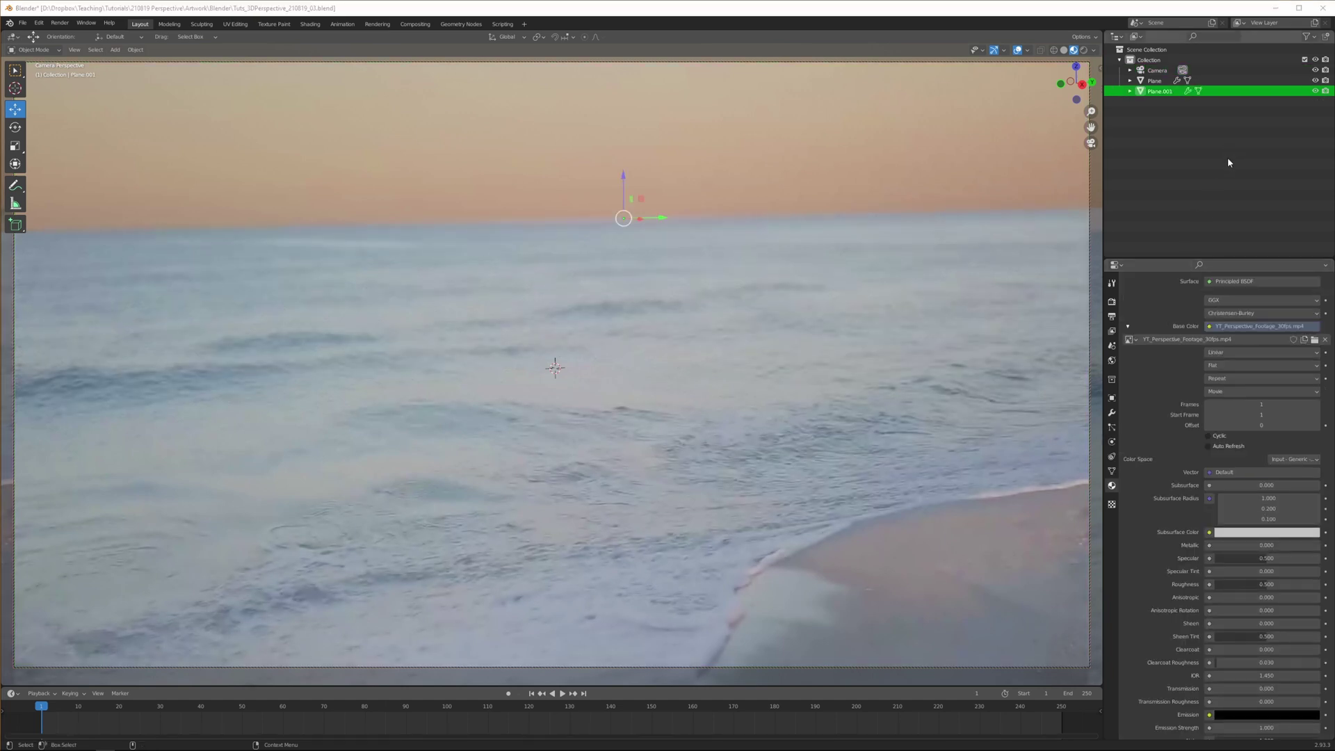
left_click(1278, 406)
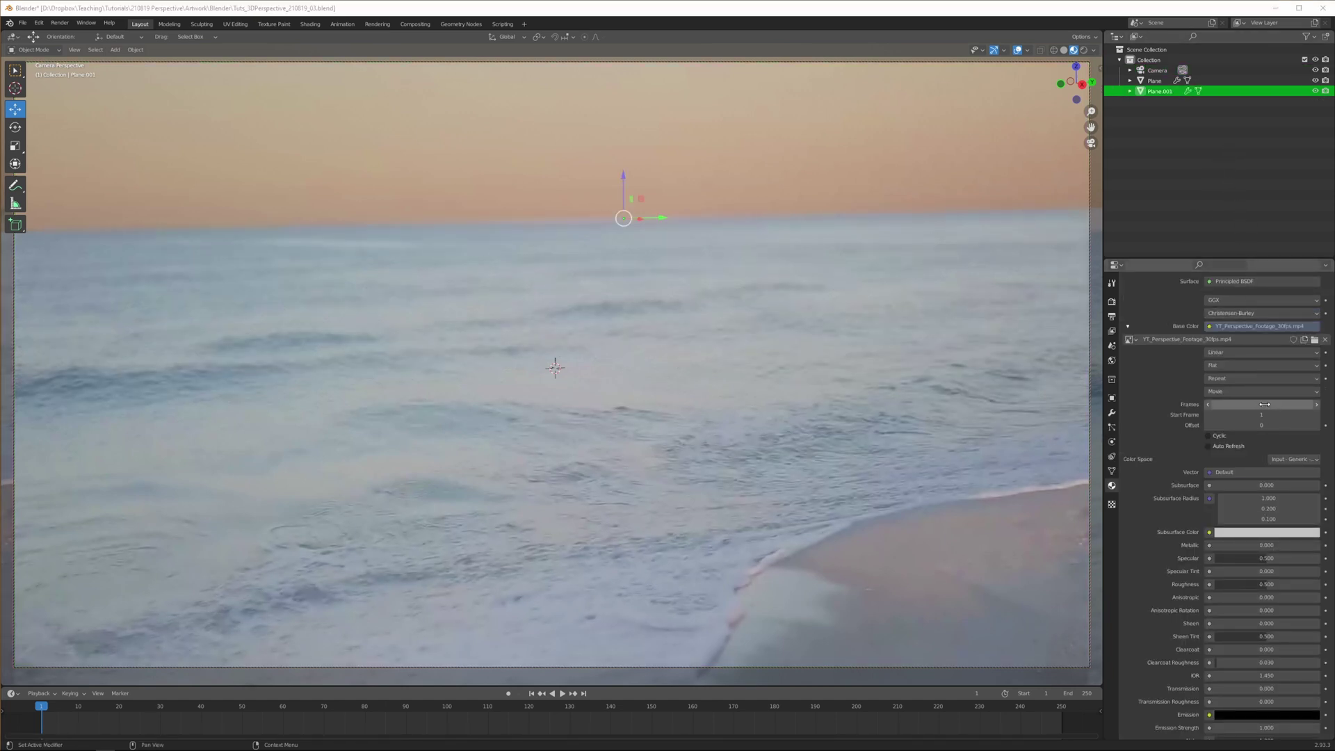
type("300")
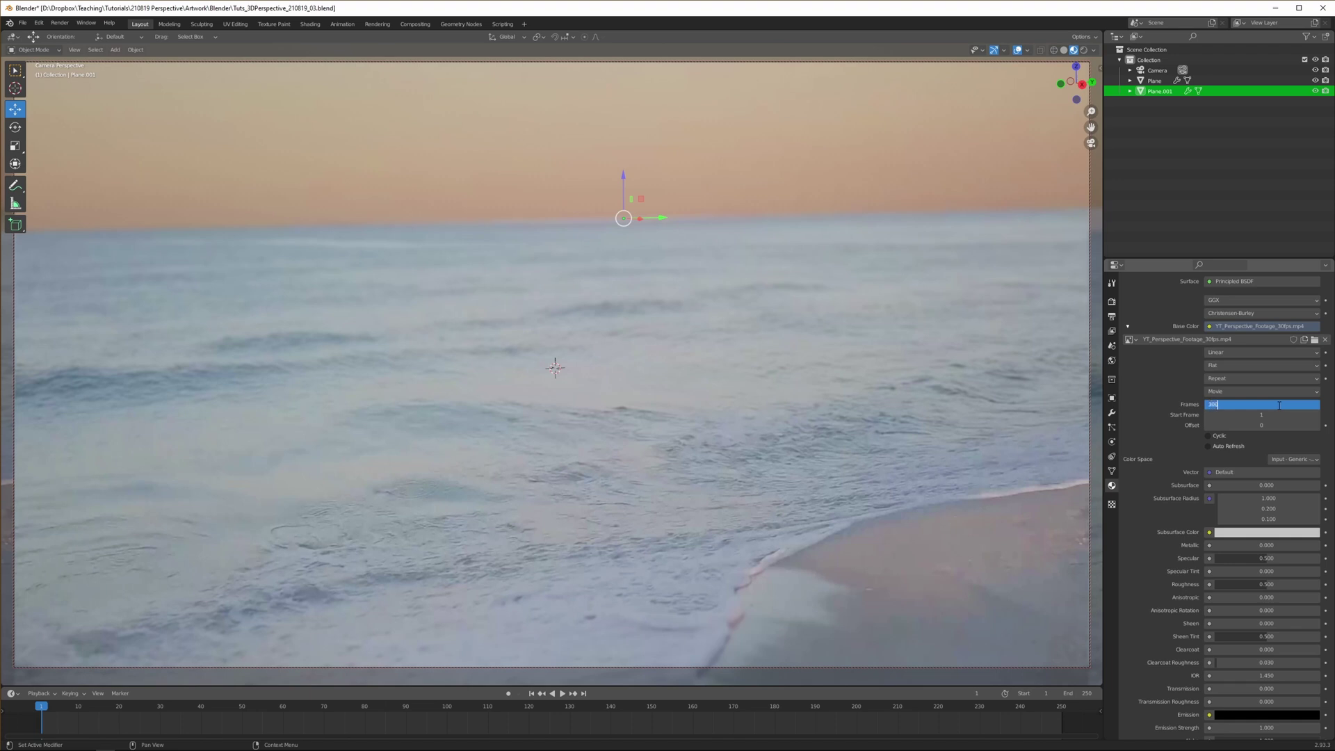
key("Return")
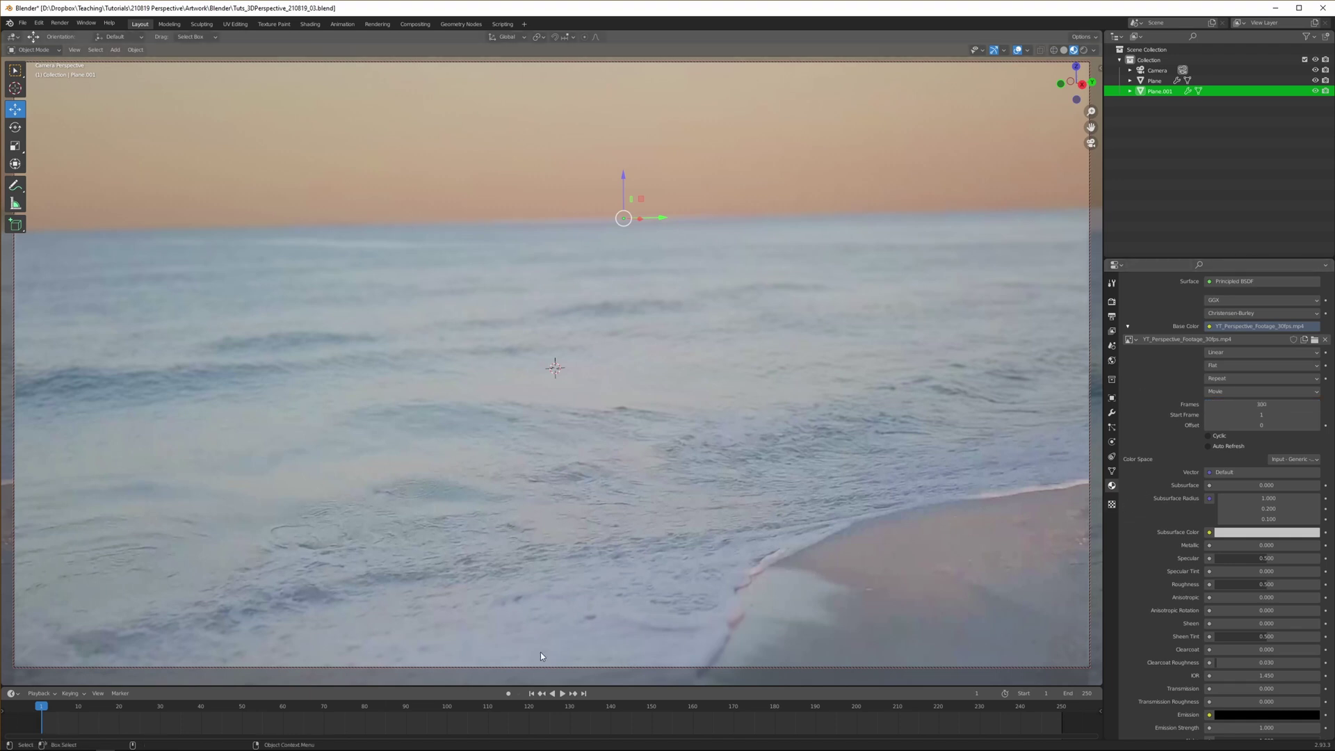
mouse_move(132, 709)
left_mouse_down()
mouse_move(168, 707)
mouse_move(128, 708)
left_mouse_up()
left_click(176, 708)
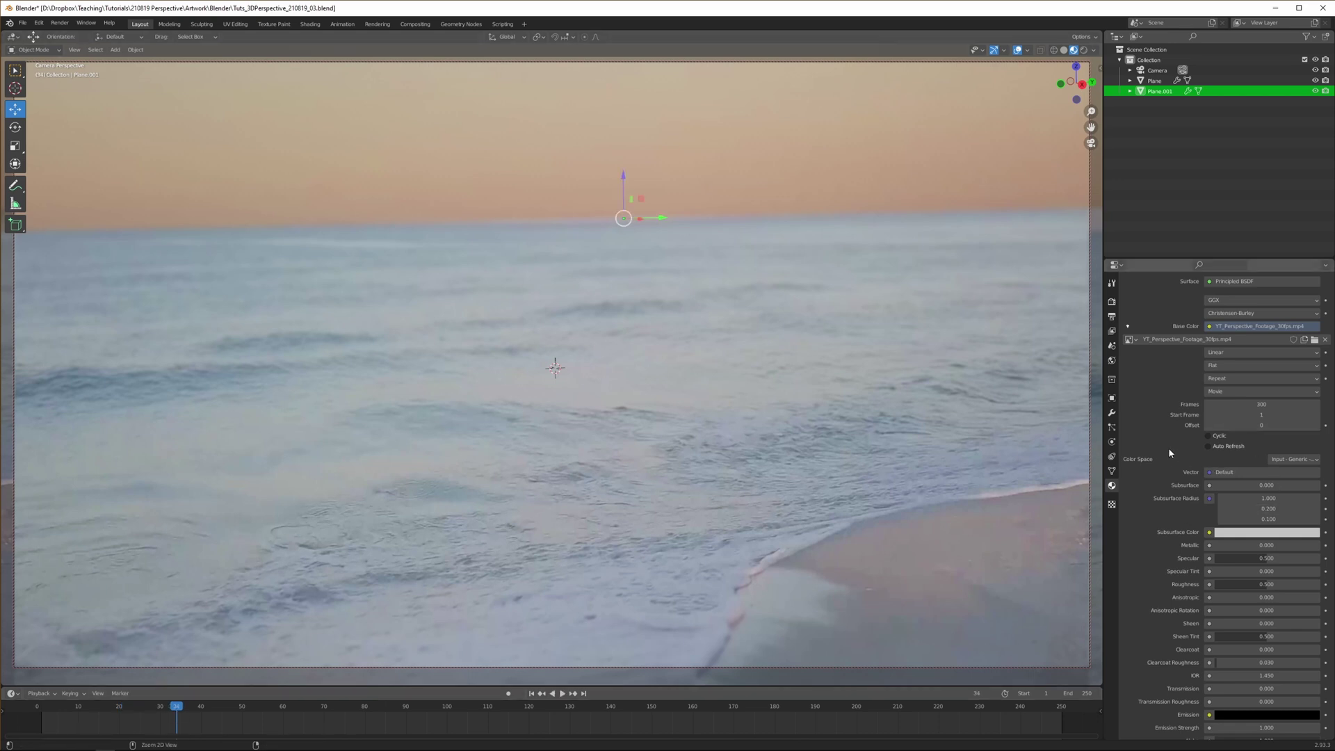
Step: Save, enable Auto Refresh on the video texture, and play the animation
key("ctrl+s")
left_click(1208, 446)
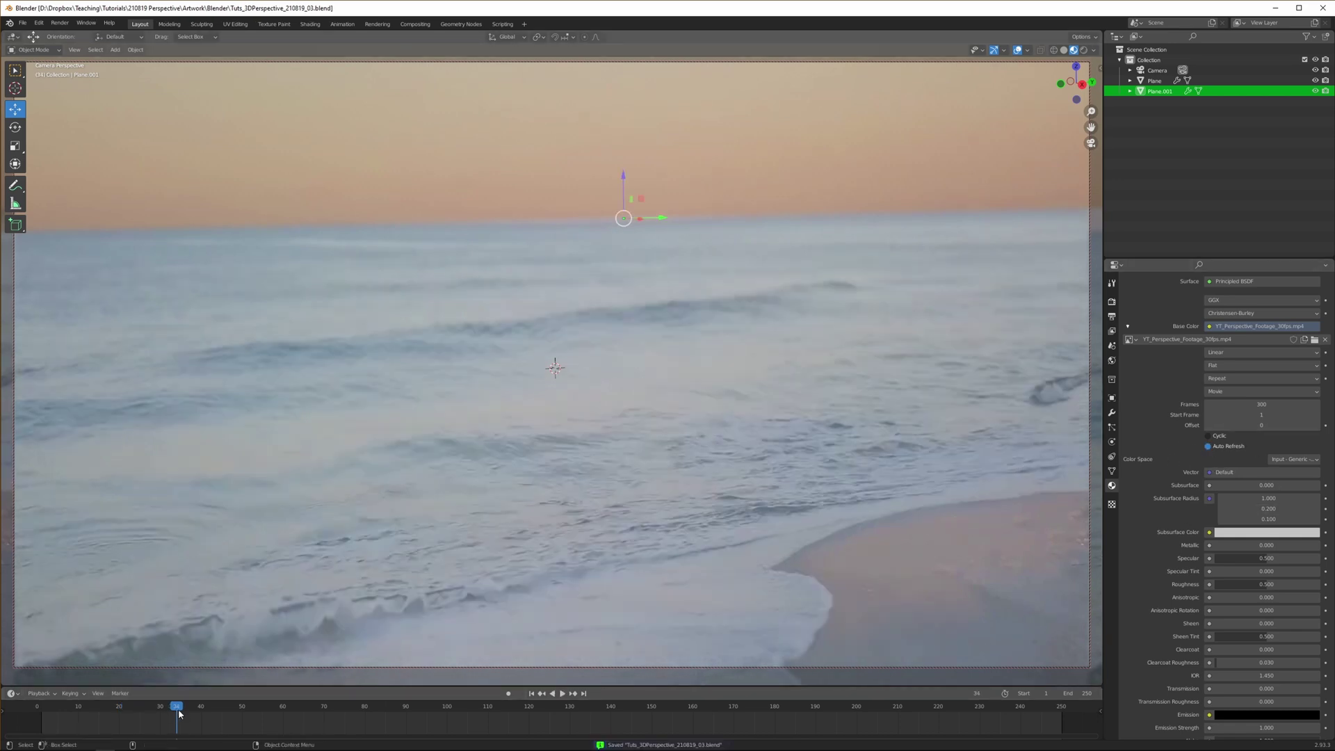
key("space")
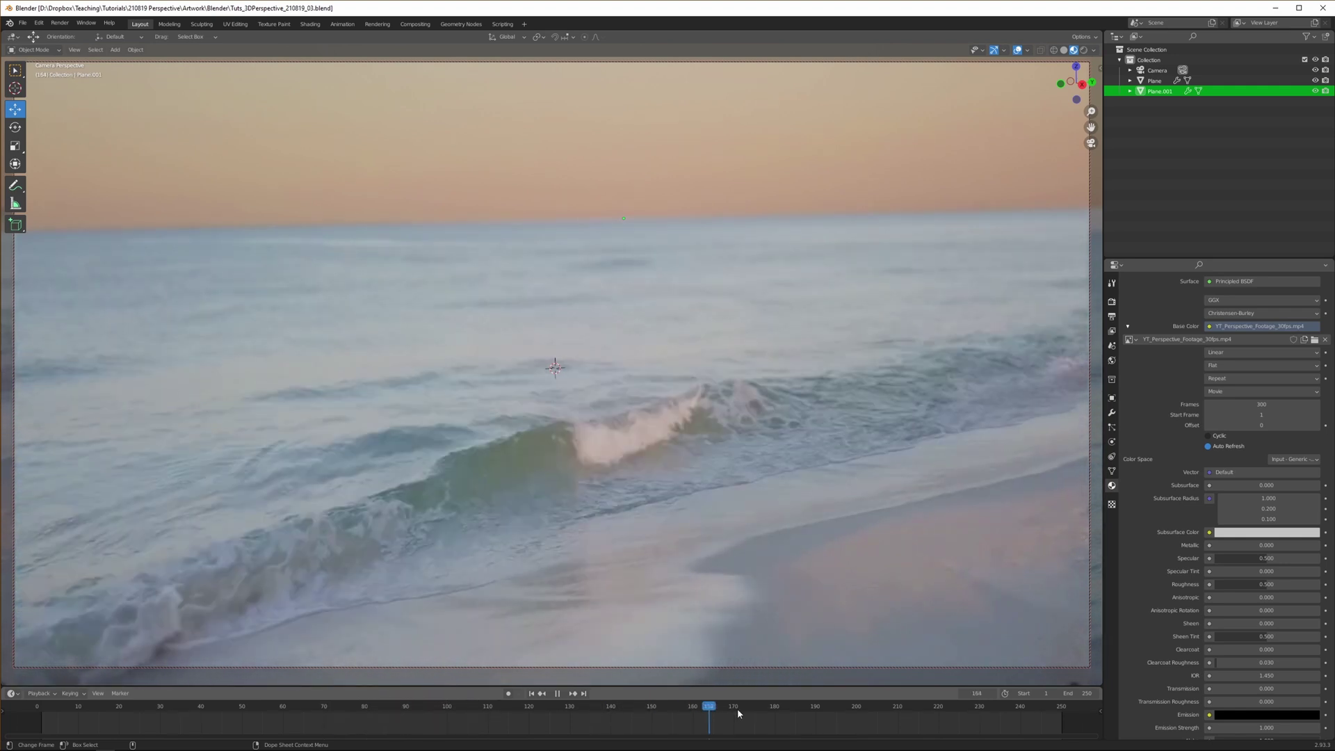
Step: Raise the Camera's F-Stop to 7.8 and reset its focal length to 50 mm
left_click(1158, 70)
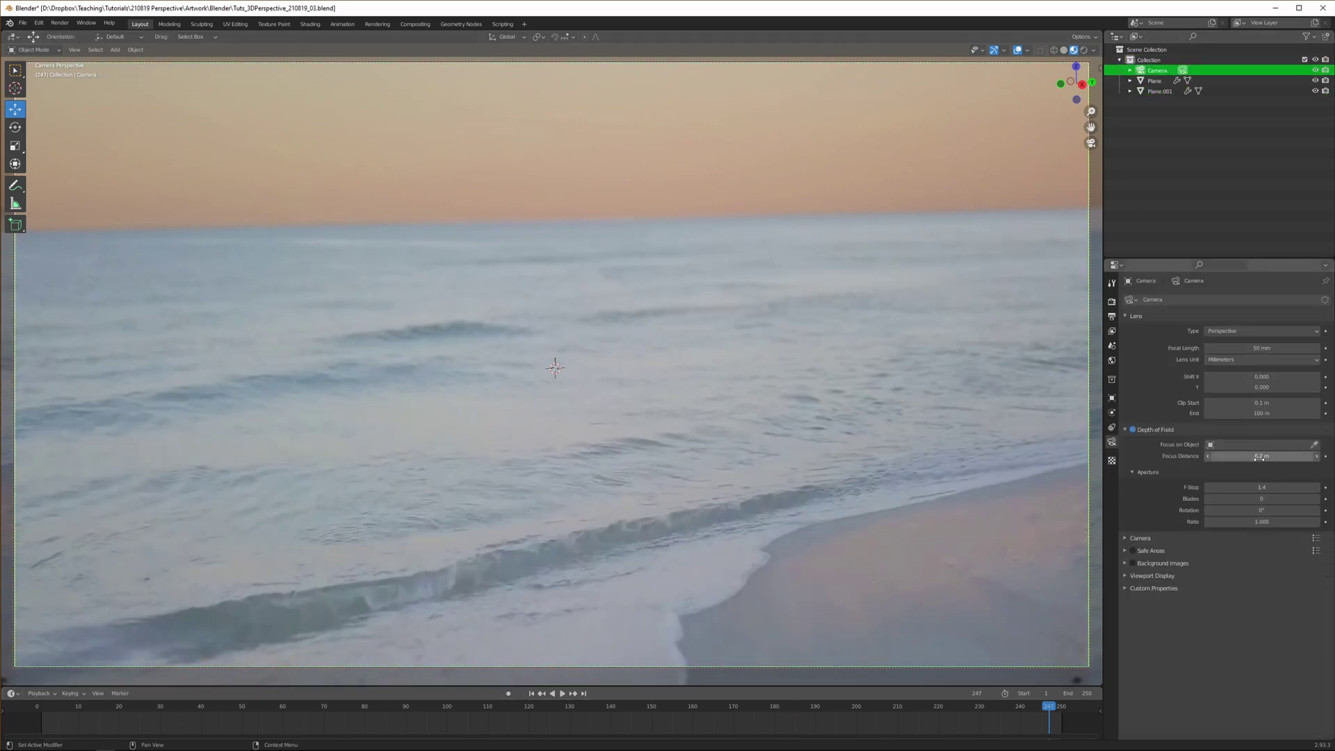
left_click_drag(1261, 456, 1267, 487)
left_click_drag(1261, 347, 1316, 348)
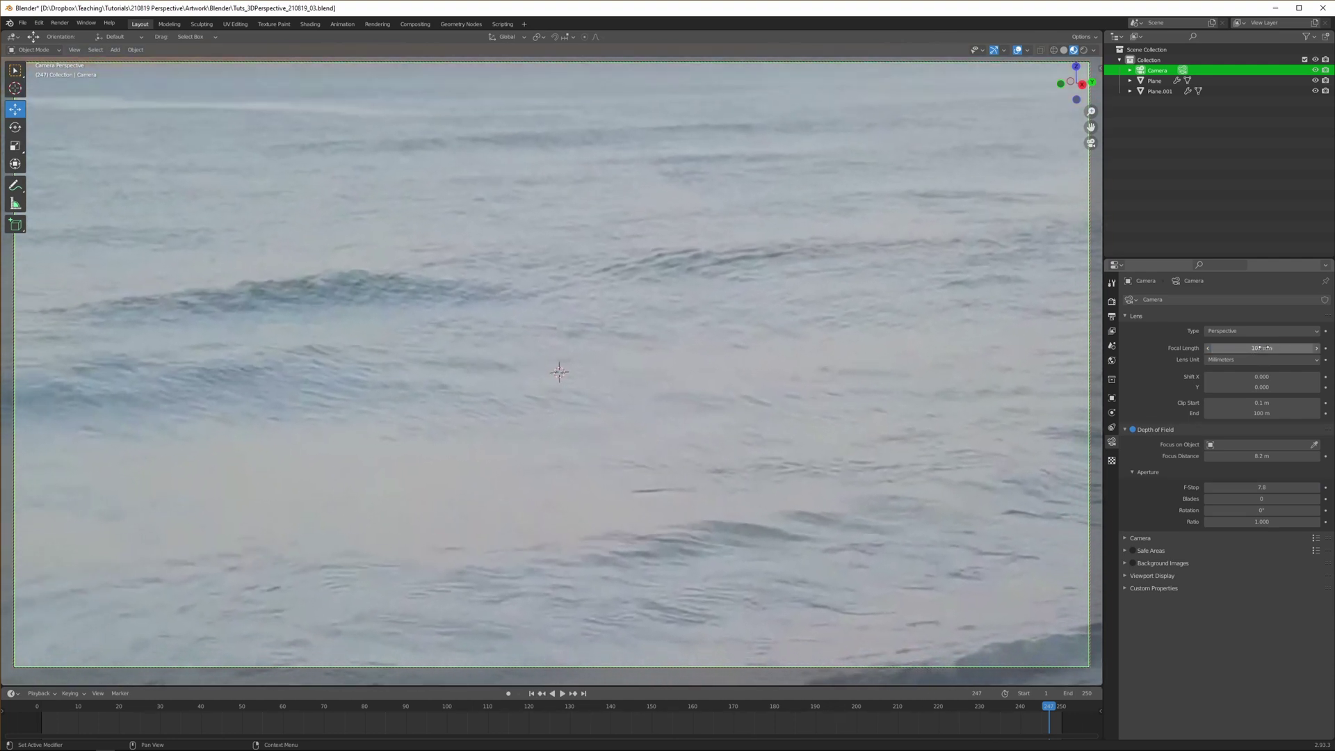
left_click(1260, 348)
type("50")
key("Return")
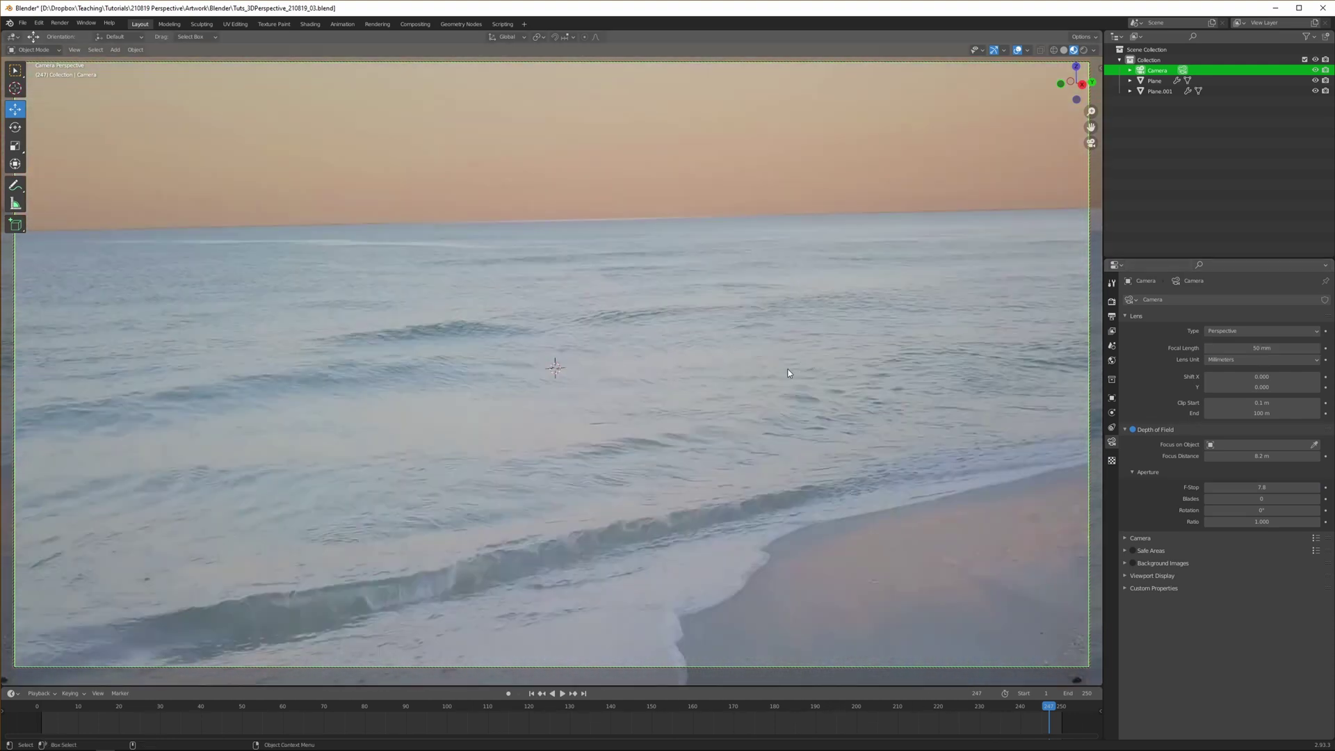